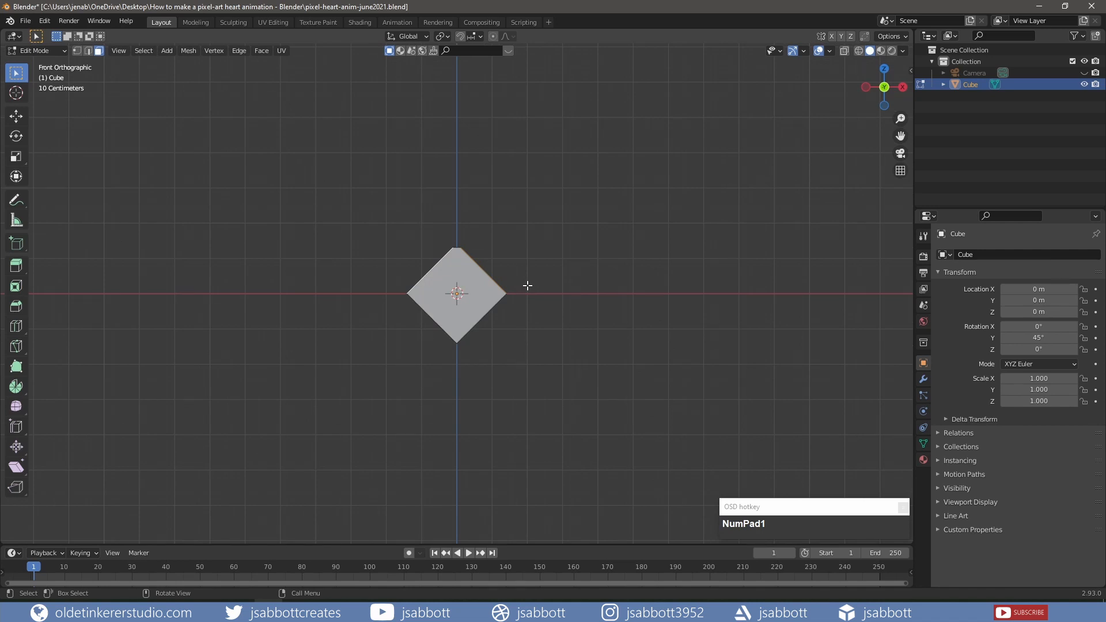
Extrude the cube's two selected upper faces along their normals by about 1.44 m to form the heart's lobes.
{"action": "key", "text": "alt+e"}
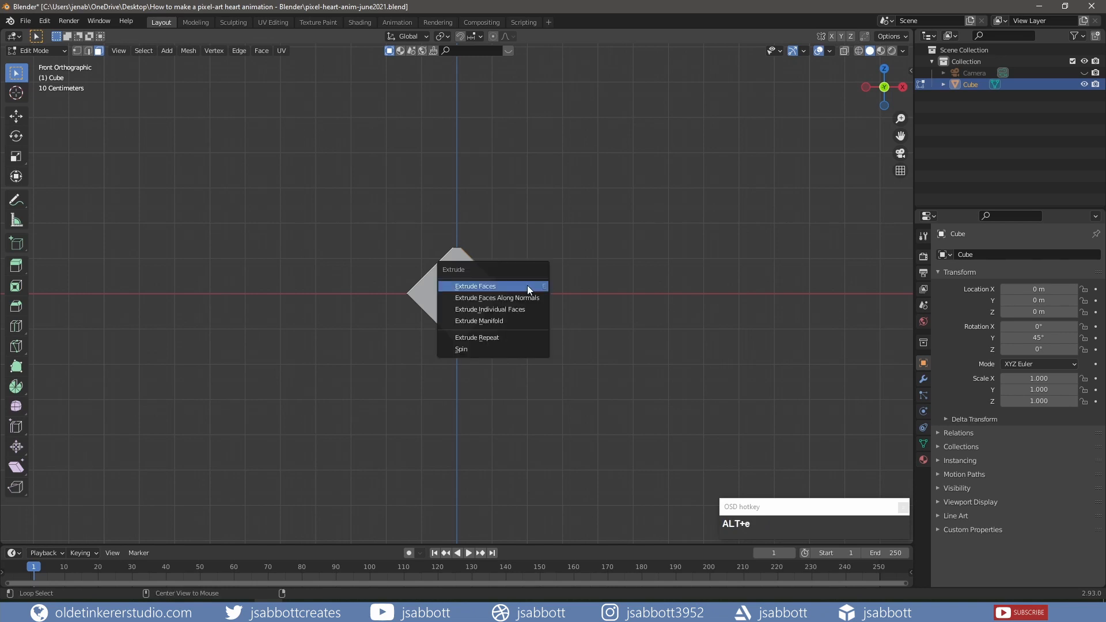
{"action": "left_click", "coordinate": [528, 298]}
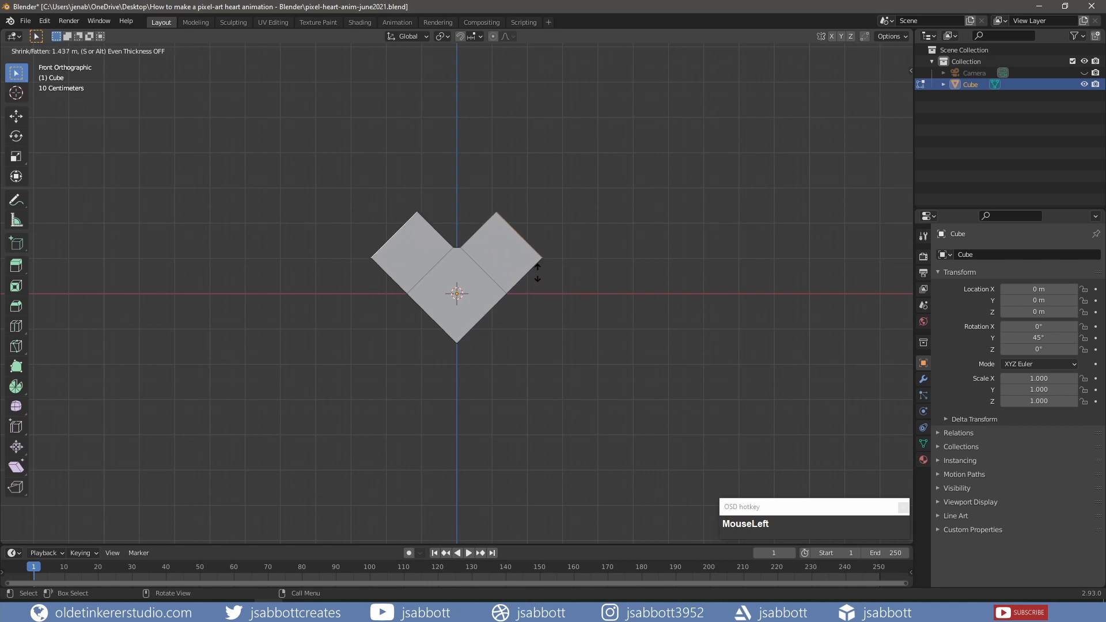
{"action": "left_click", "coordinate": [538, 272]}
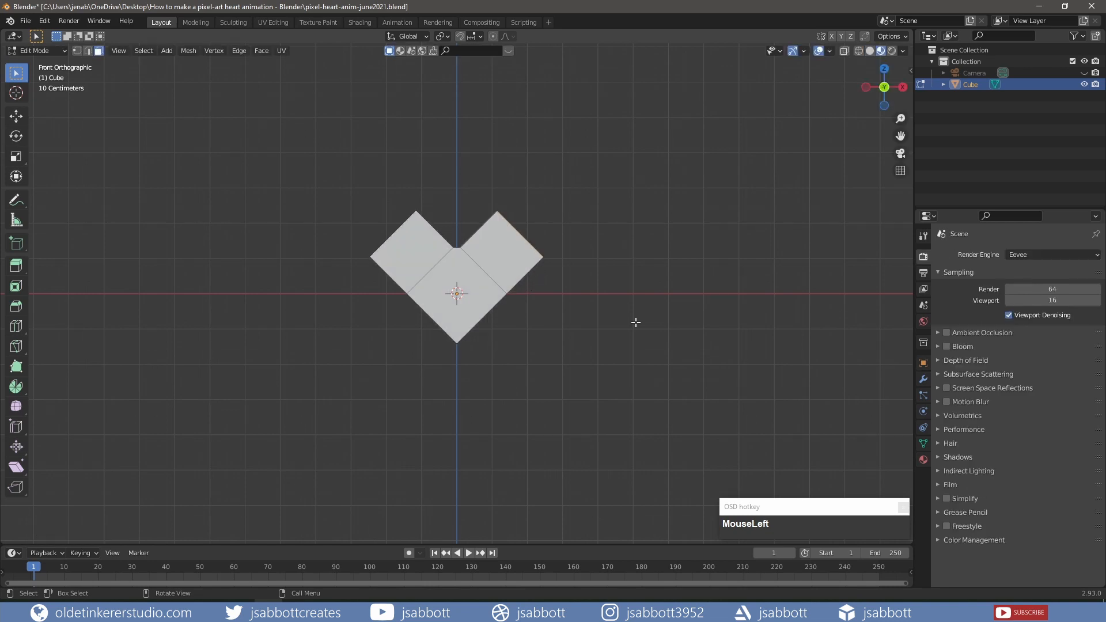
Select the three front faces and three back faces of the heart and inset them by about 0.25 m.
{"action": "left_click", "coordinate": [505, 265]}
{"action": "left_click", "coordinate": [448, 292], "text": "shift"}
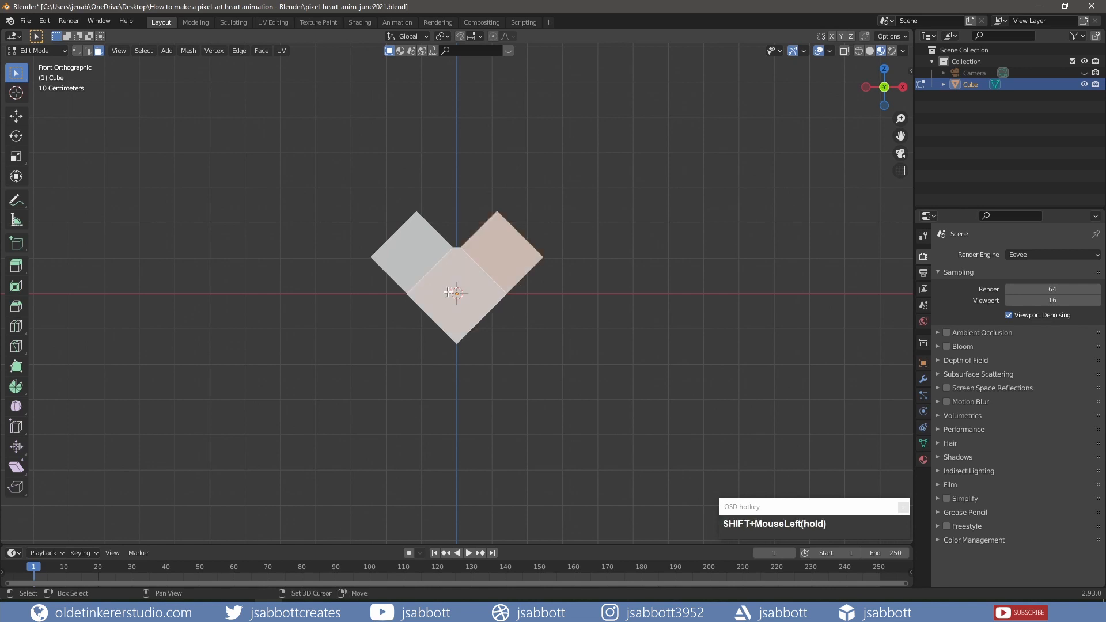
{"action": "middle_click_drag", "start_coordinate": [607, 260], "coordinate": [452, 288]}
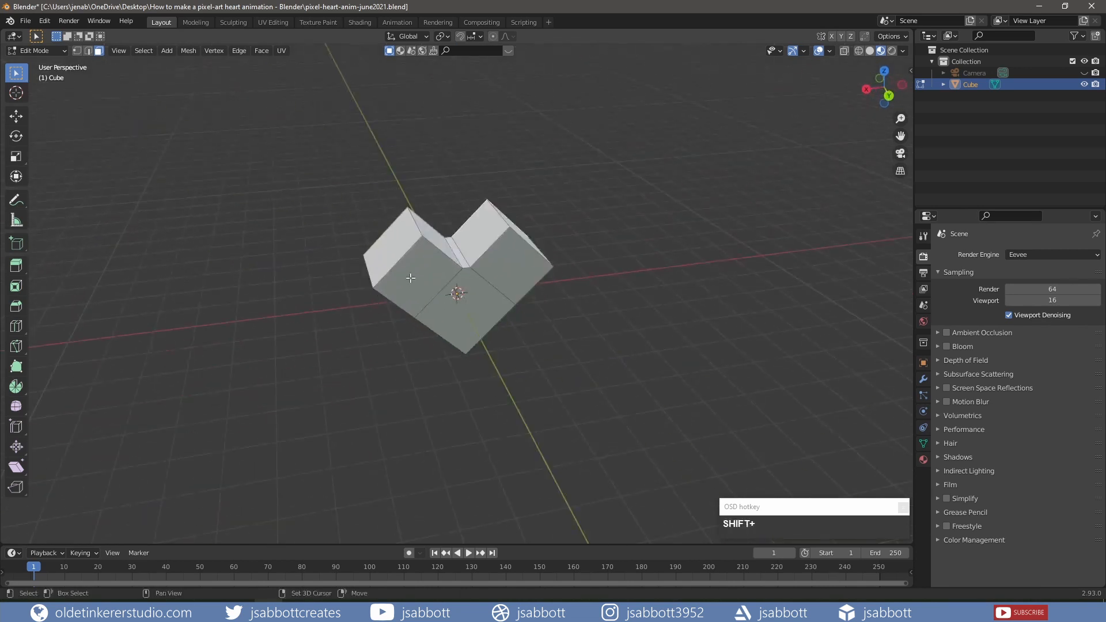
{"action": "left_click", "coordinate": [466, 304], "text": "shift"}
{"action": "left_click", "coordinate": [498, 265], "text": "shift"}
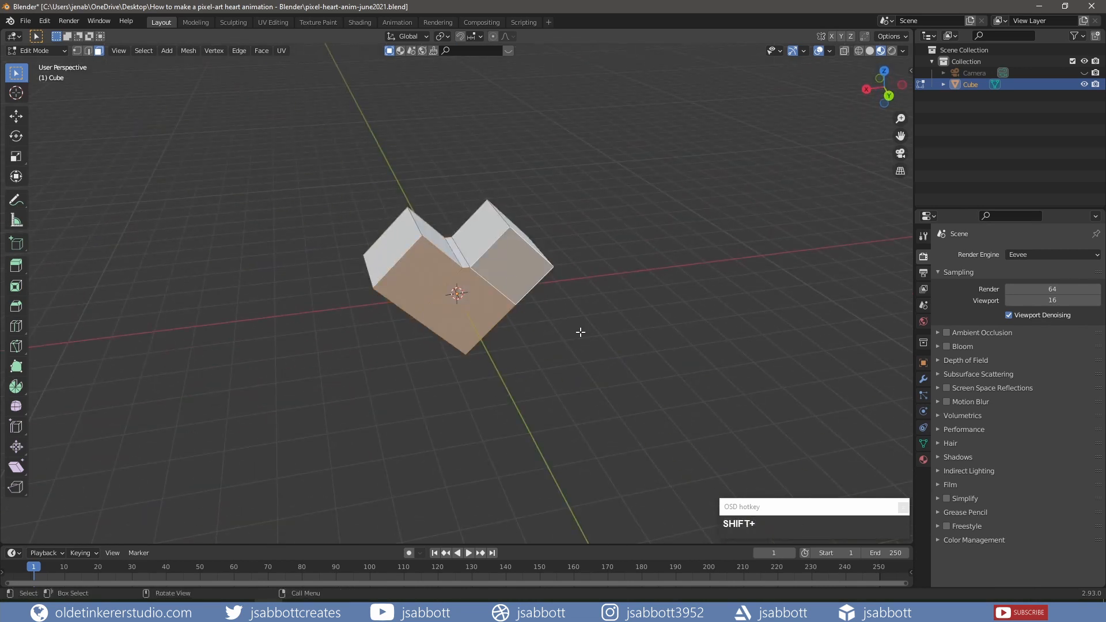
{"action": "key", "text": "KP_1"}
{"action": "key", "text": "i"}
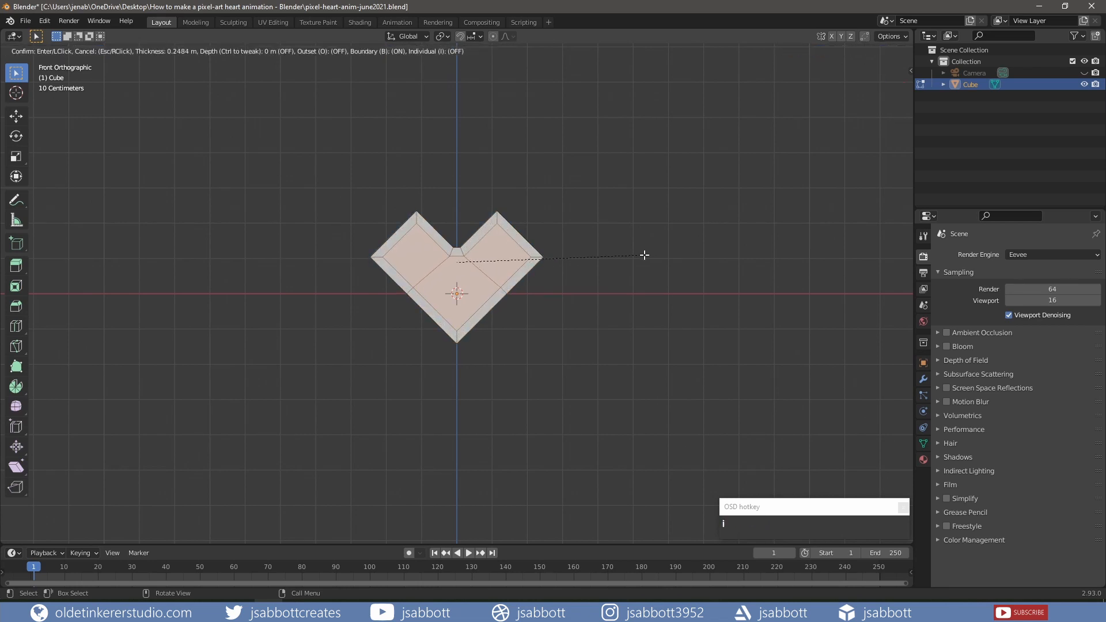
{"action": "left_click", "coordinate": [644, 254]}
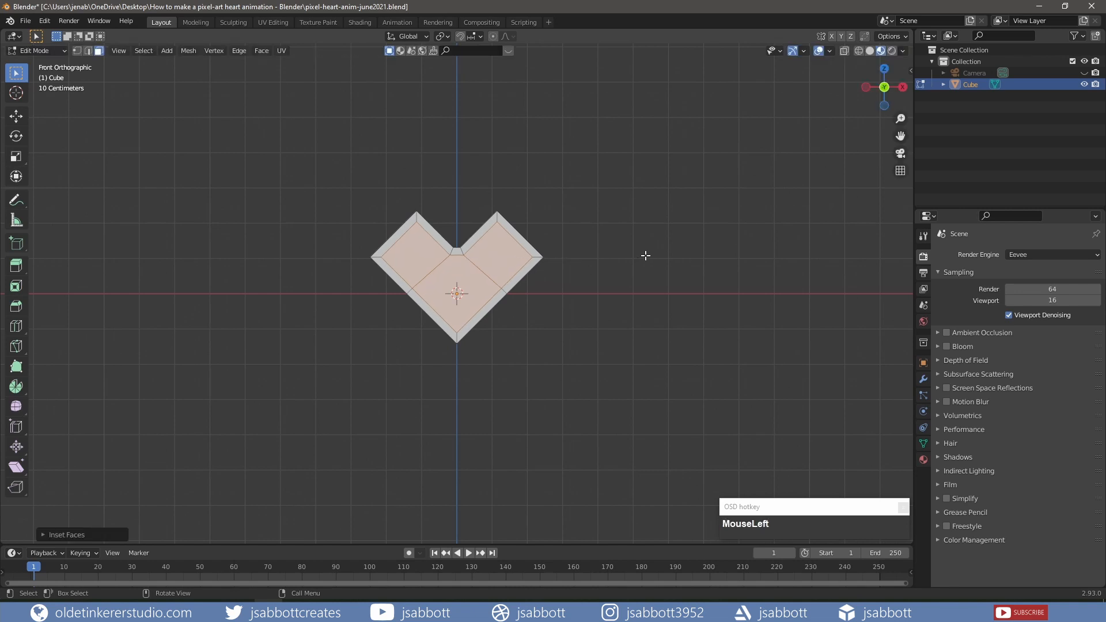
Extrude the inset front and back faces inward along their normals by about 0.29 m.
{"action": "middle_click_drag", "start_coordinate": [497, 334], "coordinate": [450, 338]}
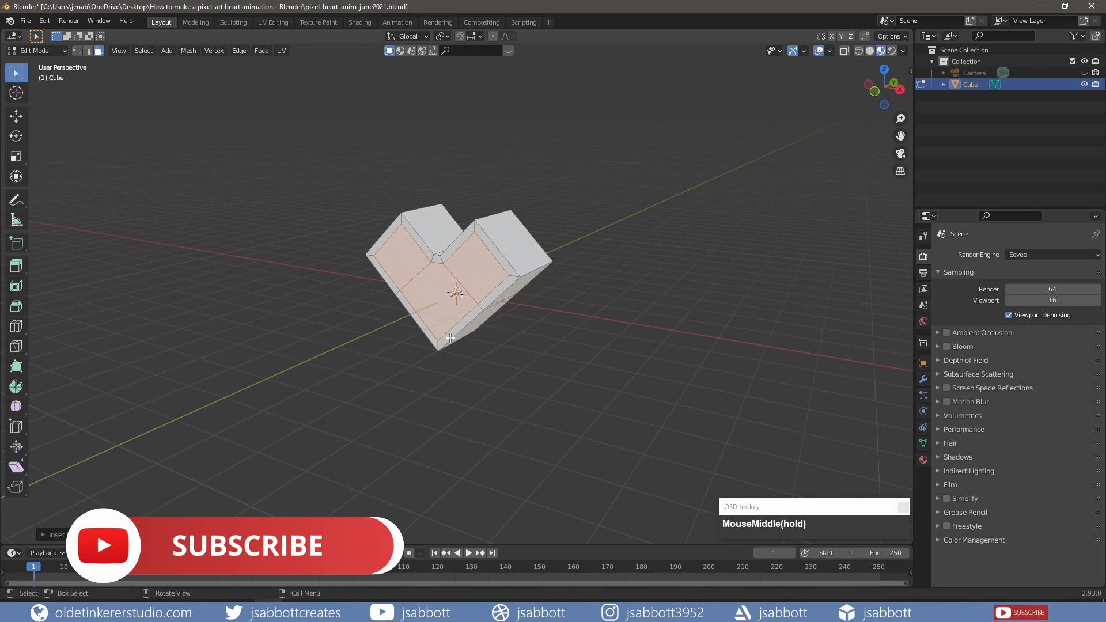
{"action": "key", "text": "alt+e"}
{"action": "left_click", "coordinate": [450, 338]}
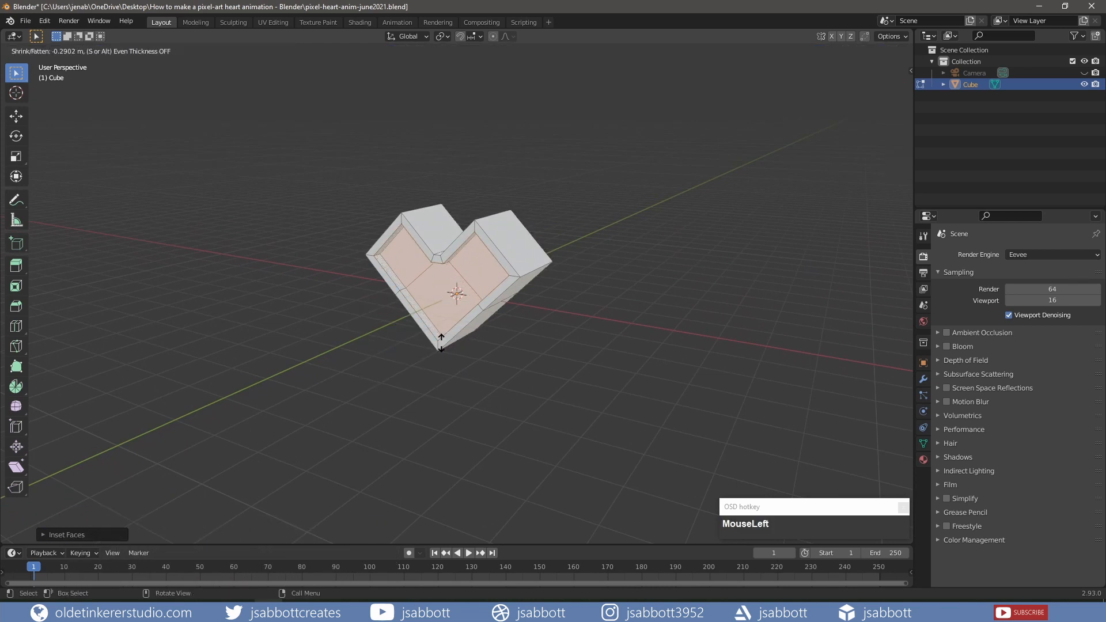
{"action": "left_click", "coordinate": [440, 341]}
Set the Base Color of the heart's existing material to a bright red.
{"action": "left_click", "coordinate": [923, 459]}
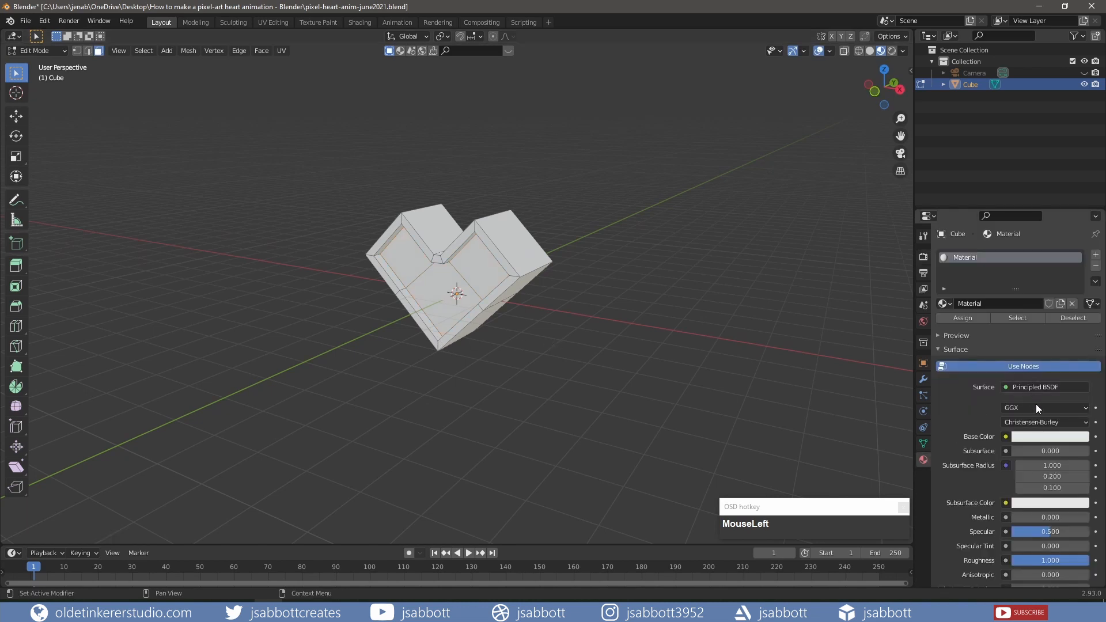
{"action": "left_click", "coordinate": [1042, 437]}
{"action": "left_click_drag", "start_coordinate": [1028, 313], "coordinate": [1029, 368]}
Add a second material slot with a new material and set its Base Color to a dark red.
{"action": "left_click", "coordinate": [1095, 254]}
{"action": "left_click", "coordinate": [1008, 326]}
{"action": "left_click", "coordinate": [1037, 459]}
{"action": "left_click_drag", "start_coordinate": [1080, 304], "coordinate": [1080, 334]}
Select the recessed front and back faces of the heart and assign the dark red Material.001 to them.
{"action": "left_click", "coordinate": [479, 266], "text": "shift"}
{"action": "left_click", "coordinate": [440, 303], "text": "shift"}
{"action": "left_click", "coordinate": [406, 256], "text": "shift"}
{"action": "middle_click_drag", "start_coordinate": [565, 259], "coordinate": [367, 262]}
{"action": "scroll", "coordinate": [367, 261], "scroll_direction": "up", "scroll_amount": 1}
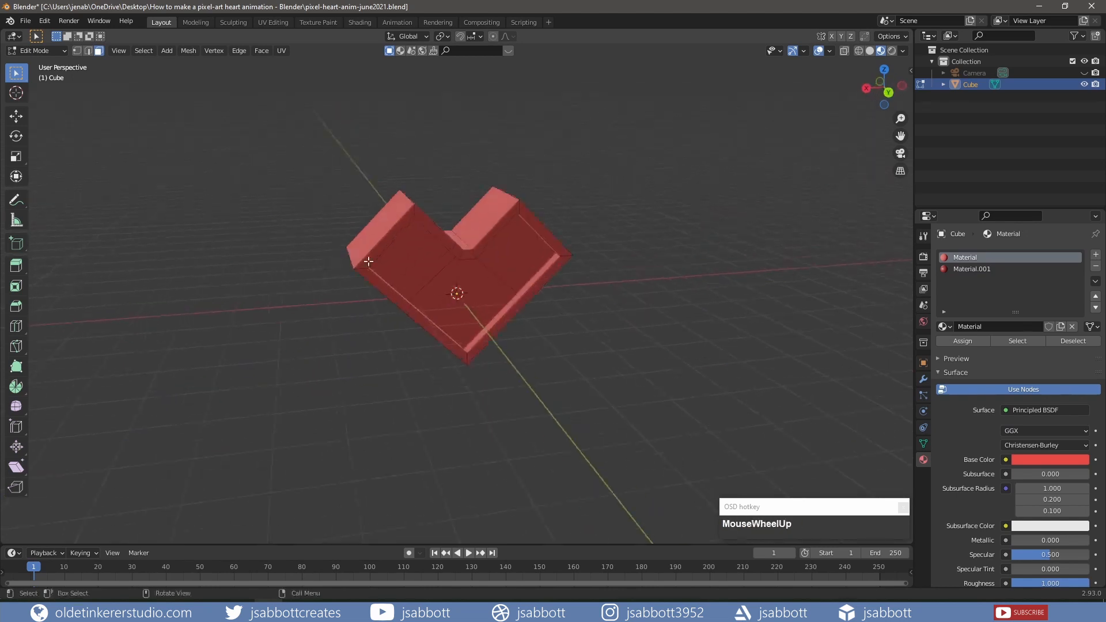
{"action": "left_click", "coordinate": [406, 260], "text": "shift"}
{"action": "left_click", "coordinate": [461, 305], "text": "shift"}
{"action": "left_click", "coordinate": [516, 254], "text": "shift"}
{"action": "key", "text": "alt+a"}
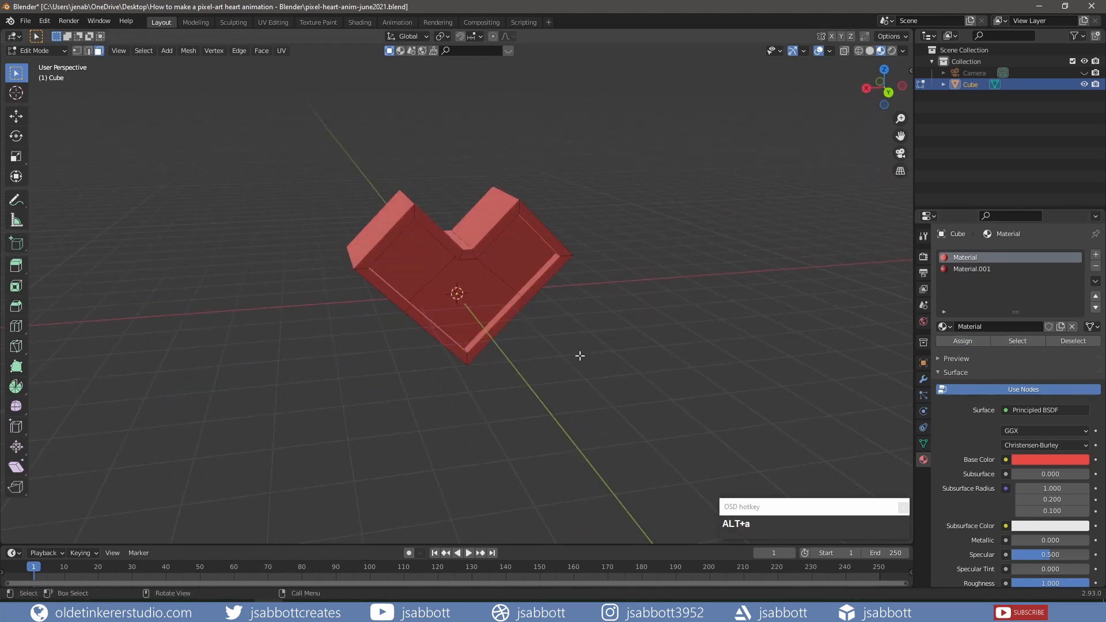
{"action": "key", "text": "ctrl+z"}
{"action": "left_click", "coordinate": [972, 269]}
{"action": "left_click", "coordinate": [962, 341]}
{"action": "key", "text": "alt+a"}
{"action": "middle_click_drag", "start_coordinate": [489, 357], "coordinate": [753, 314]}
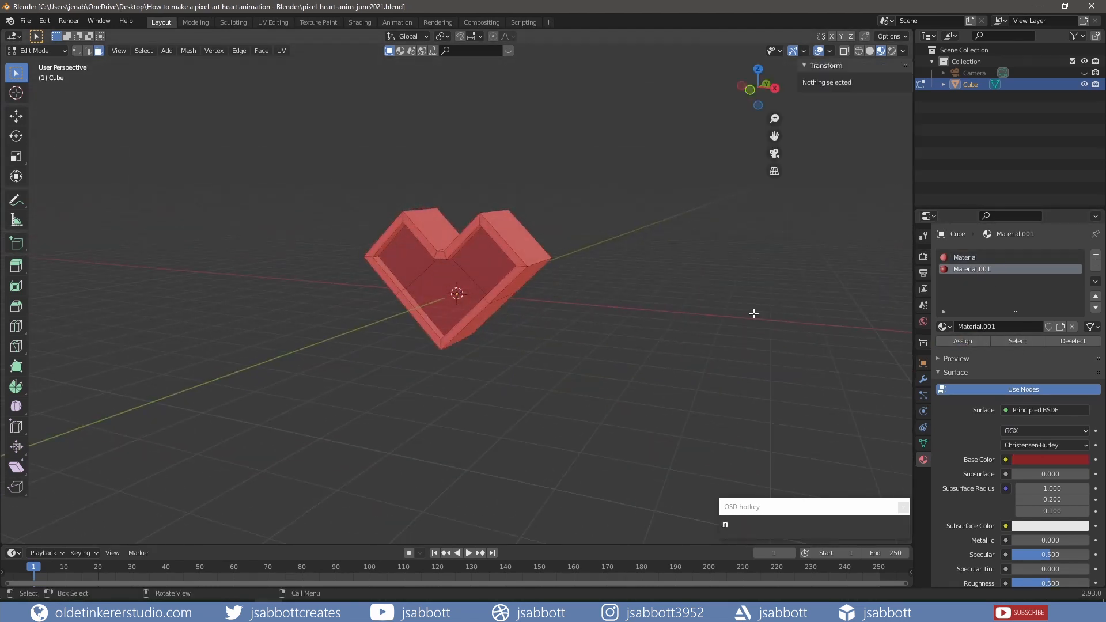
Lock the camera to the view and frame the heart at an angle within the camera view.
{"action": "key", "text": "n"}
{"action": "left_click", "coordinate": [906, 122]}
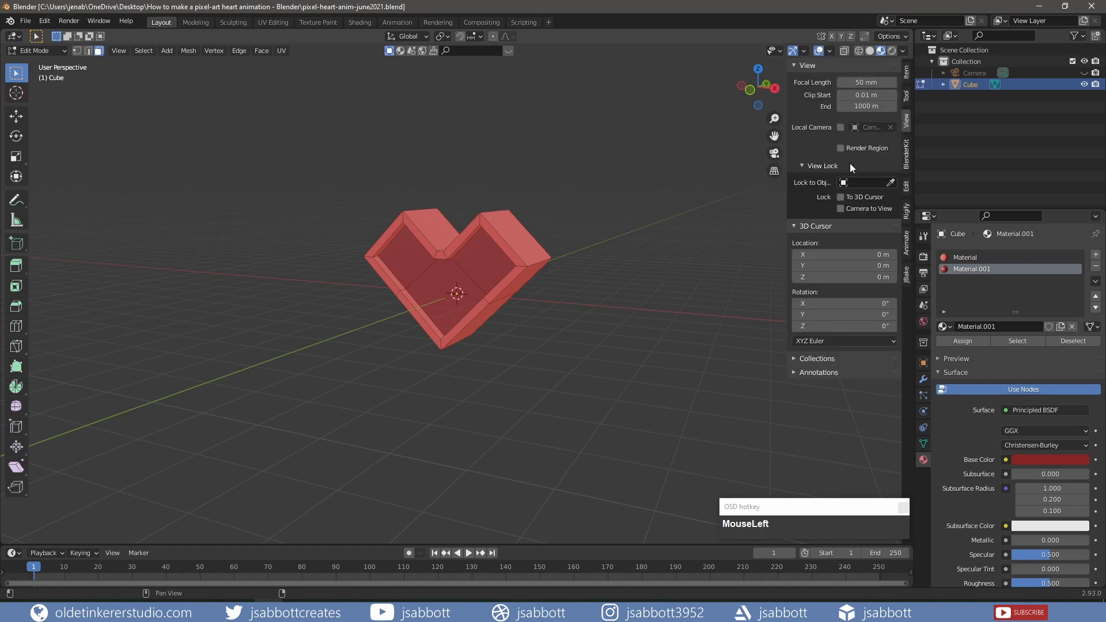
{"action": "key", "text": "n"}
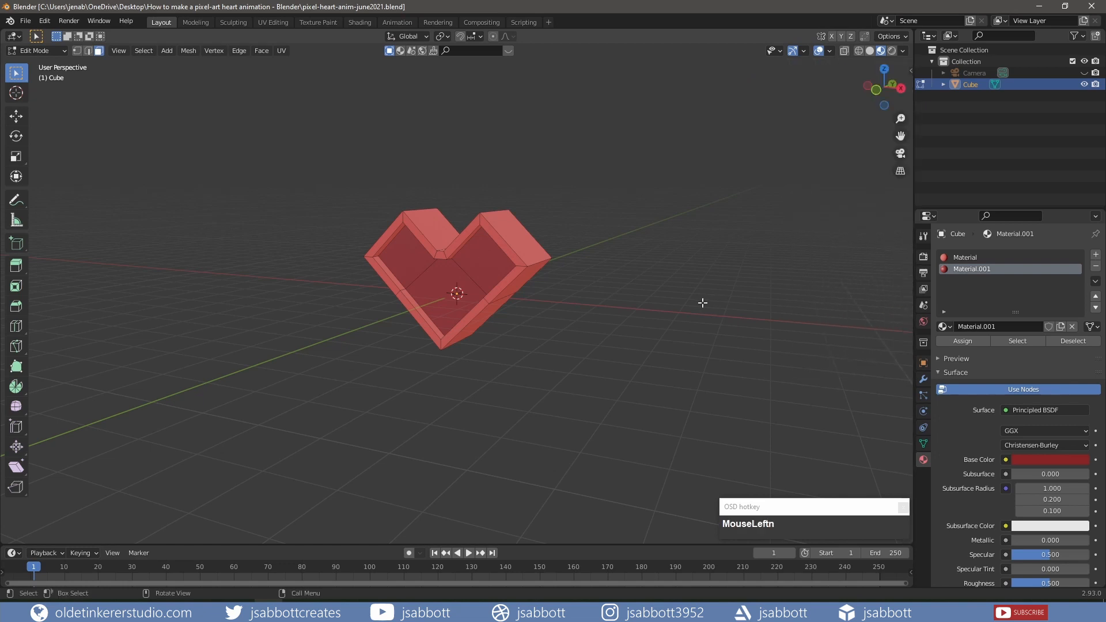
{"action": "key", "text": "KP_0"}
{"action": "middle_click_drag", "start_coordinate": [449, 277], "coordinate": [533, 267], "text": "shift"}
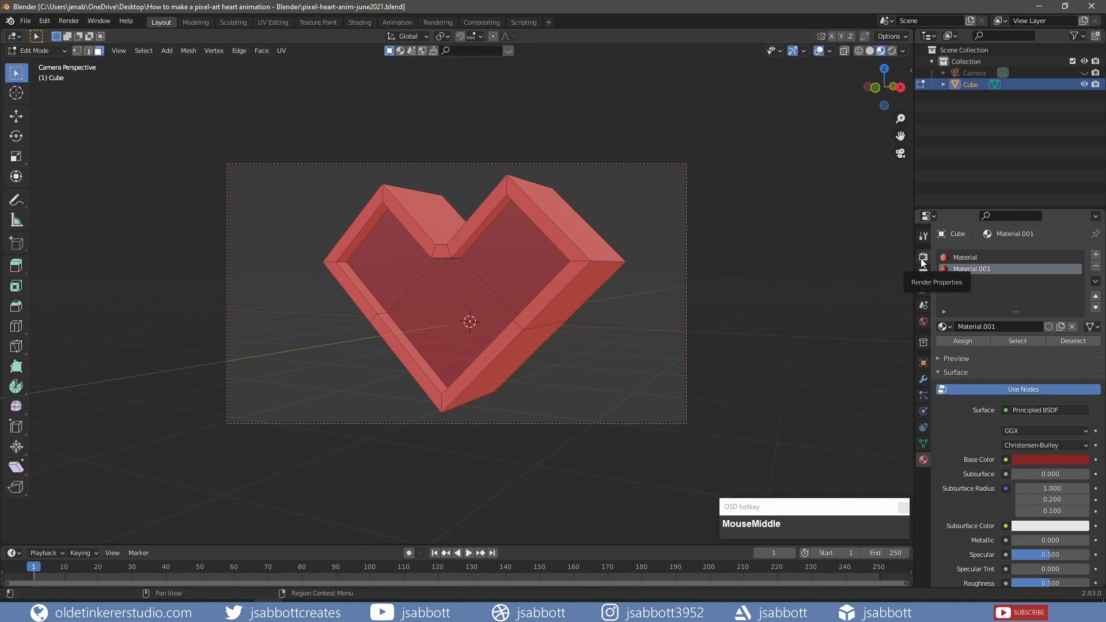
Make the render film transparent and set the output resolution to 750 by 750 px.
{"action": "left_click", "coordinate": [922, 259]}
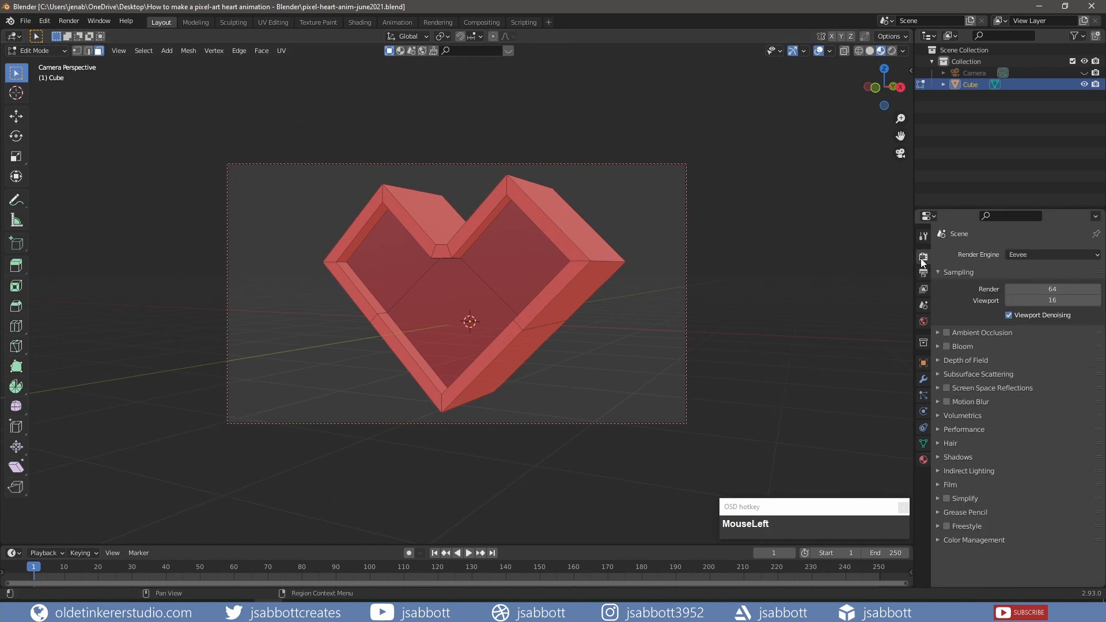
{"action": "left_click", "coordinate": [937, 485]}
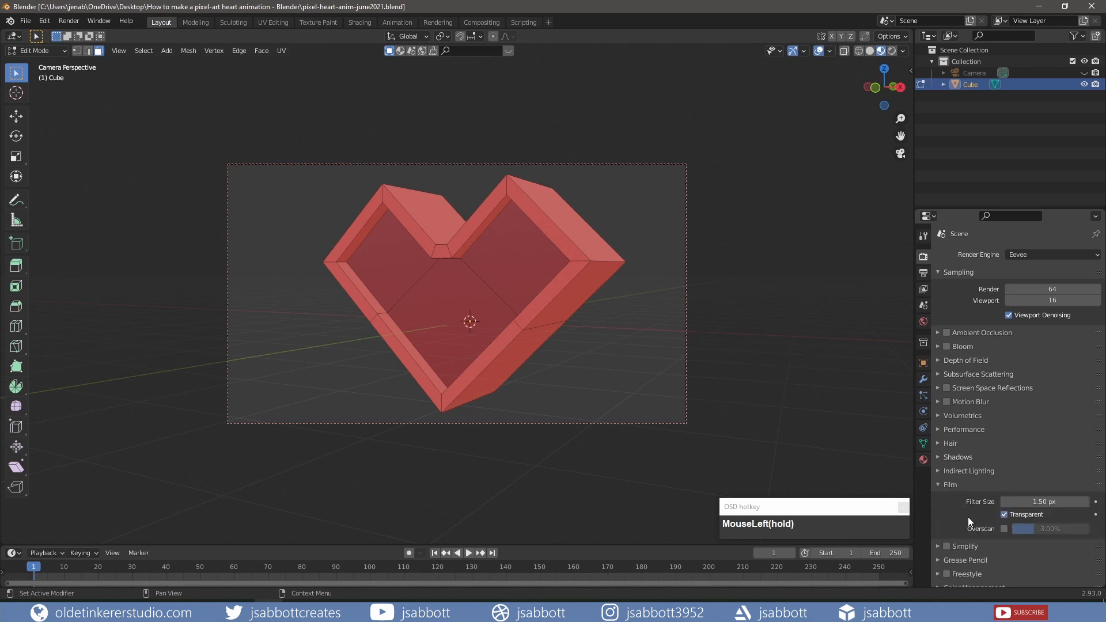
{"action": "left_click", "coordinate": [922, 273]}
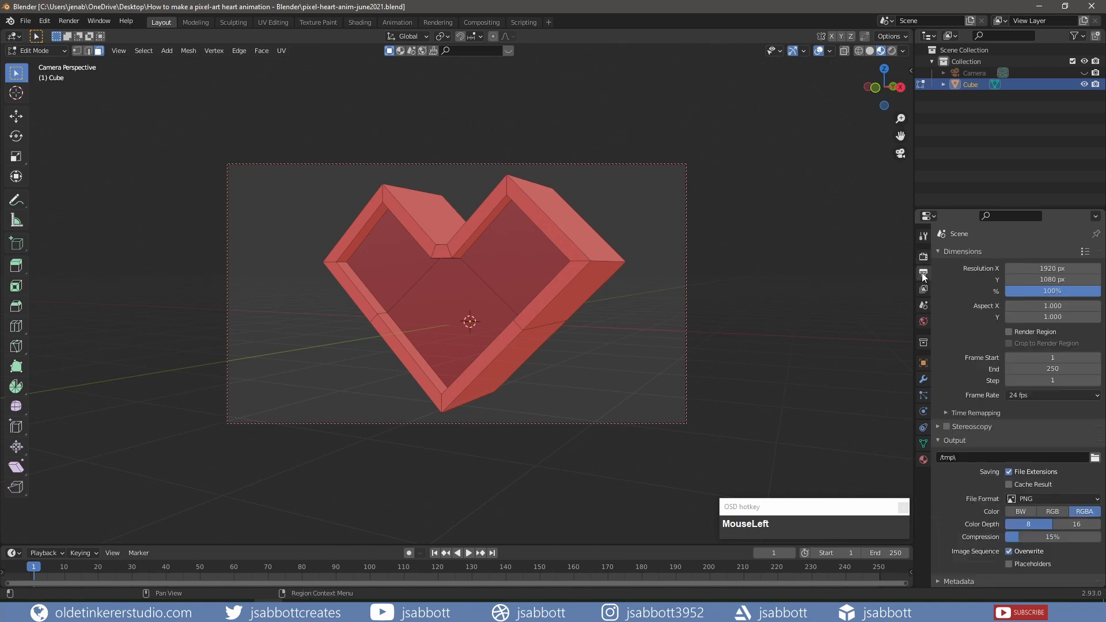
{"action": "left_click", "coordinate": [1039, 269]}
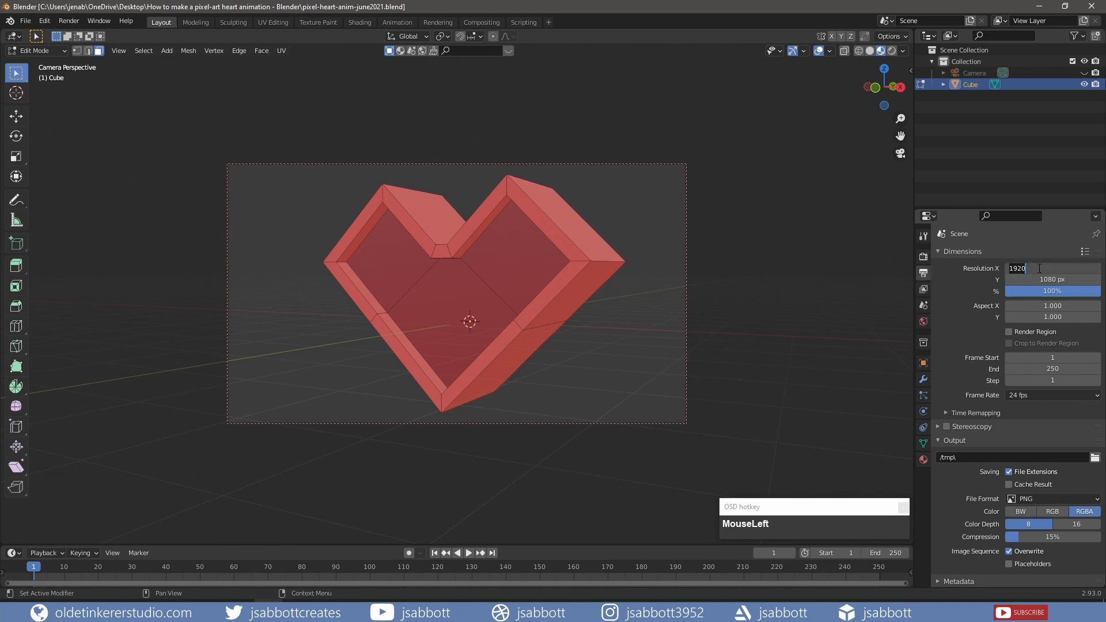
{"action": "type", "text": "750"}
{"action": "key", "text": "Tab"}
{"action": "type", "text": "75"}
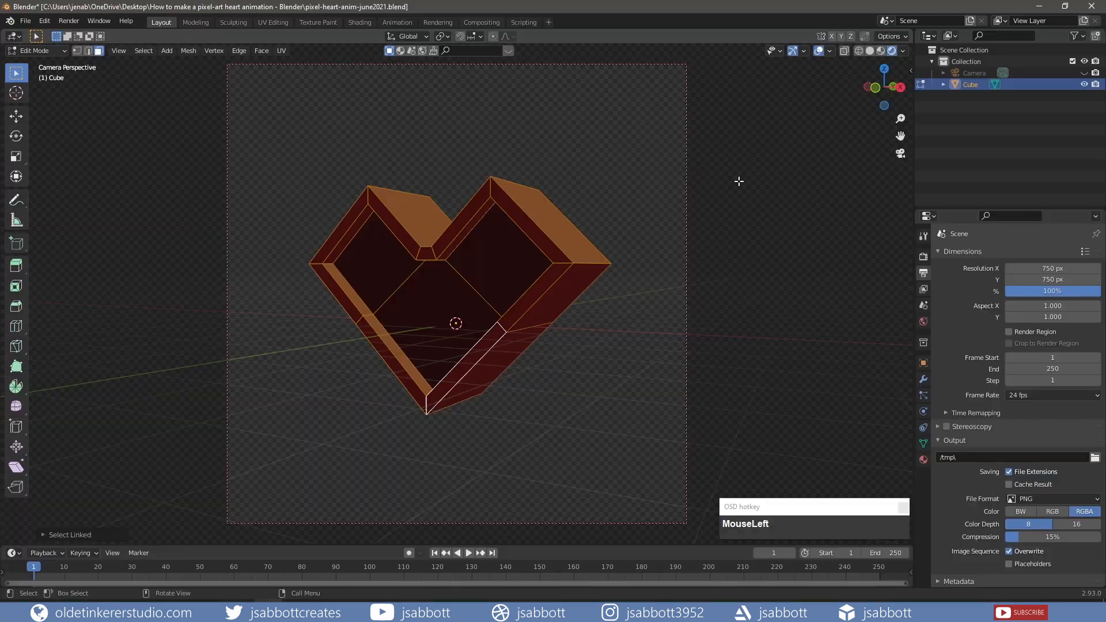
Return to Object Mode and add a three-point light setup aimed at the heart.
{"action": "key", "text": "Tab"}
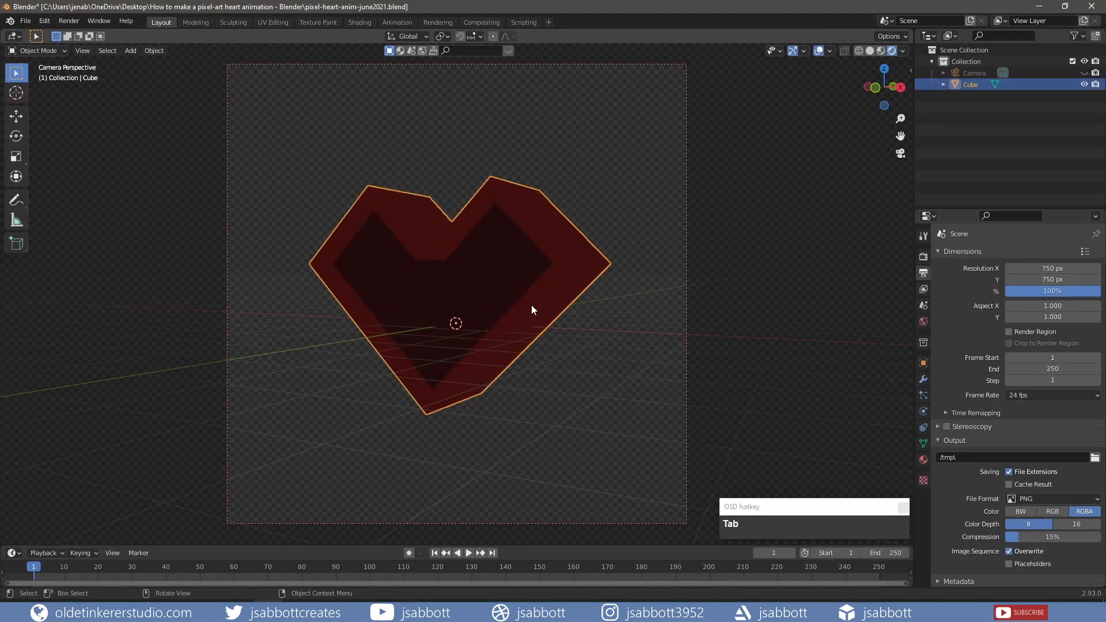
{"action": "key", "text": "shift+a"}
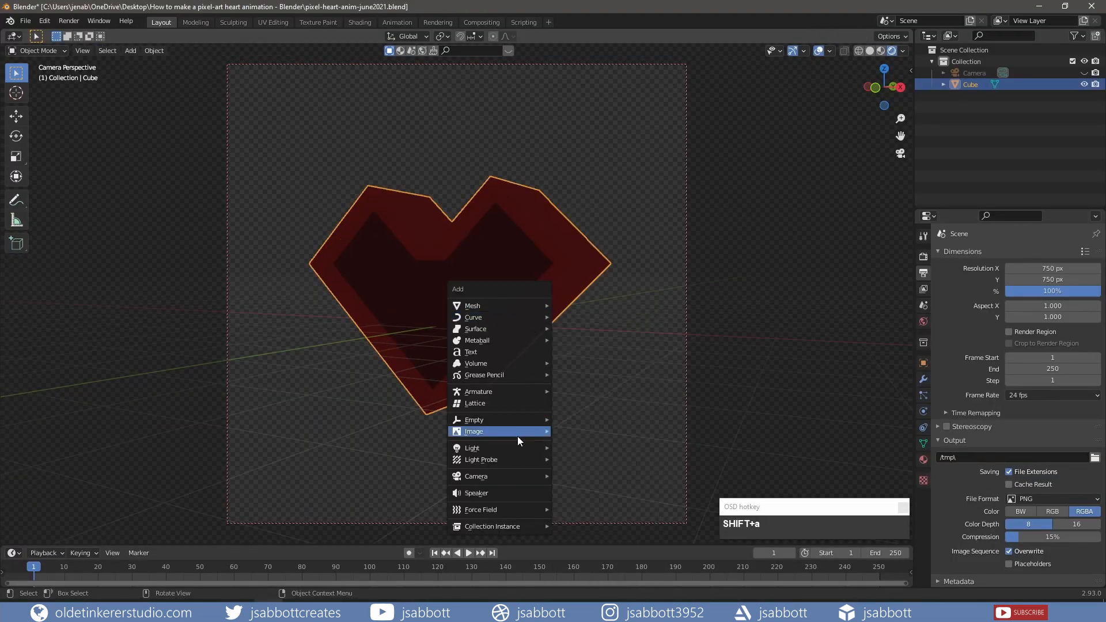
{"action": "mouse_move", "coordinate": [517, 448]}
{"action": "left_click", "coordinate": [591, 497]}
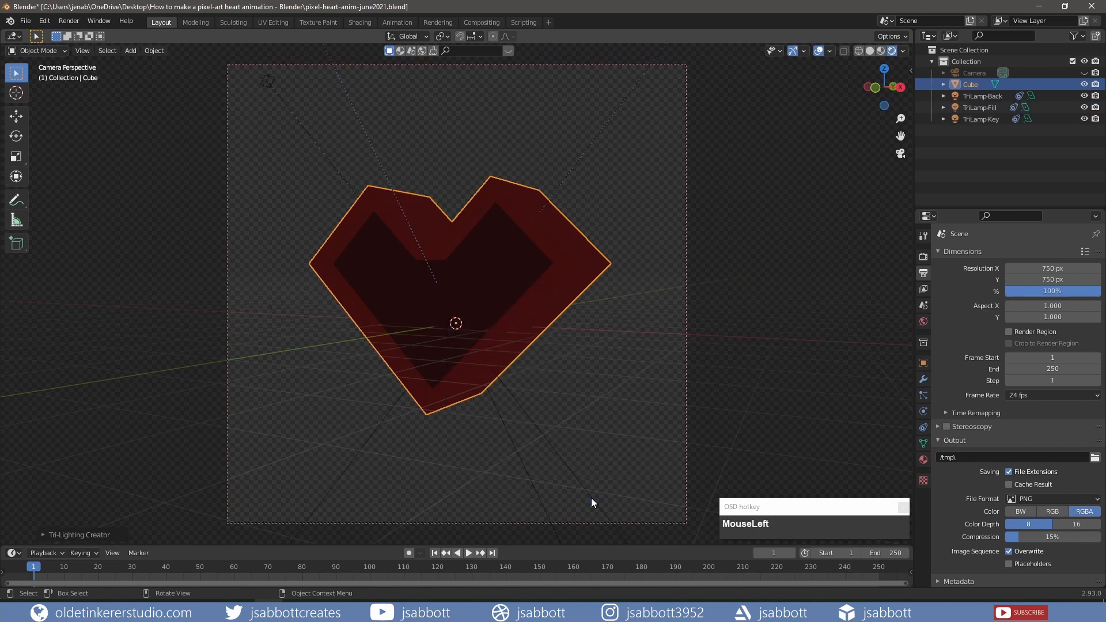
Set the power of TriLamp-Back to 250 W and of TriLamp-Fill to 500 W.
{"action": "left_click", "coordinate": [991, 96]}
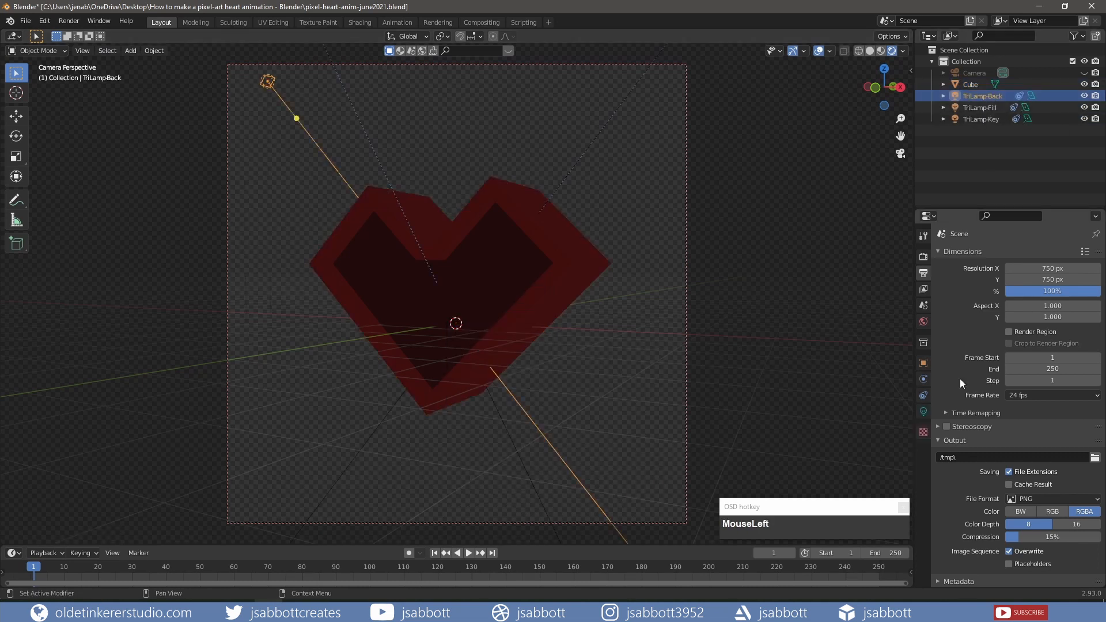
{"action": "left_click", "coordinate": [923, 411]}
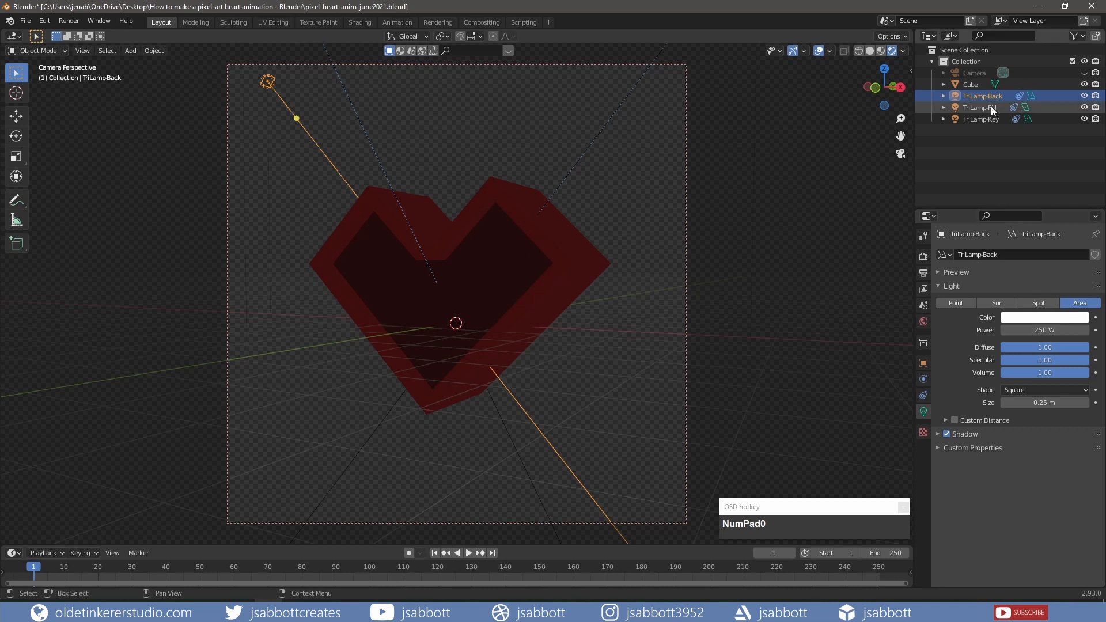
{"action": "left_click", "coordinate": [991, 108]}
{"action": "left_click", "coordinate": [1029, 330]}
{"action": "type", "text": "500"}
{"action": "key", "text": "Return"}
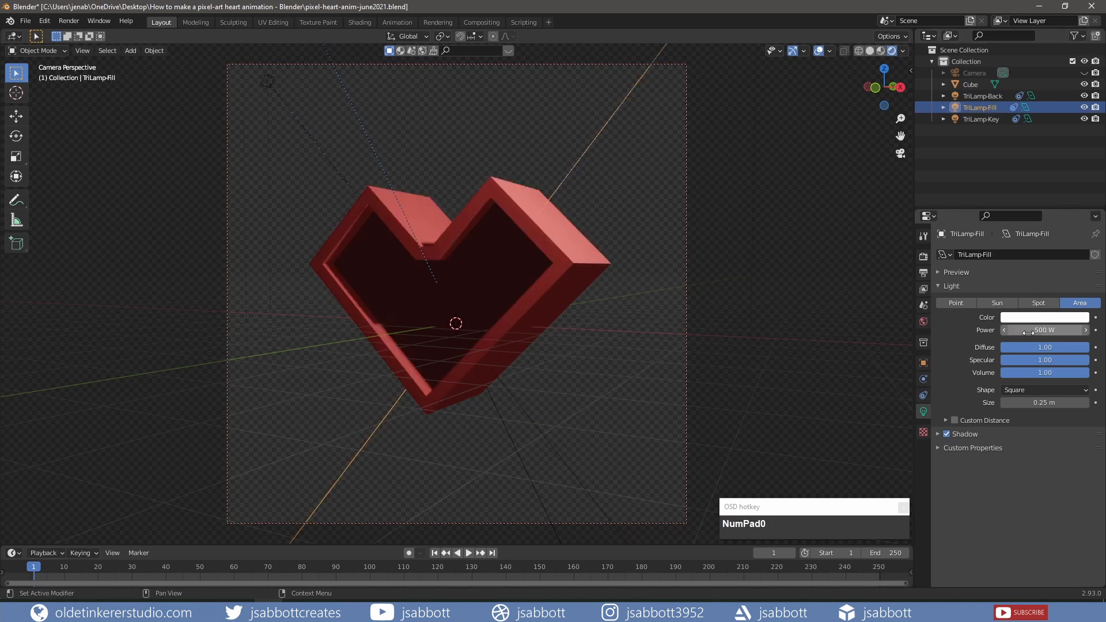
Set the power of TriLamp-Key to 750 W and save the file.
{"action": "left_click", "coordinate": [982, 118]}
{"action": "left_click", "coordinate": [1038, 329]}
{"action": "type", "text": "750"}
{"action": "key", "text": "Return"}
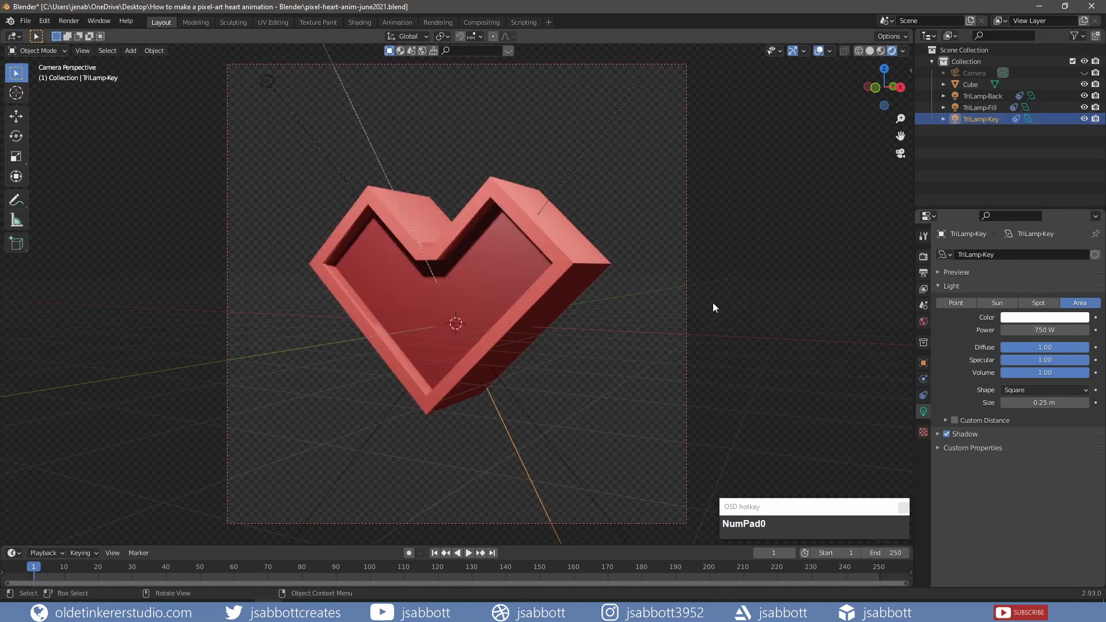
{"action": "key", "text": "ctrl+s"}
Enable compositing nodes for the scene and spread the Render Layers and Composite nodes apart.
{"action": "left_click", "coordinate": [480, 22]}
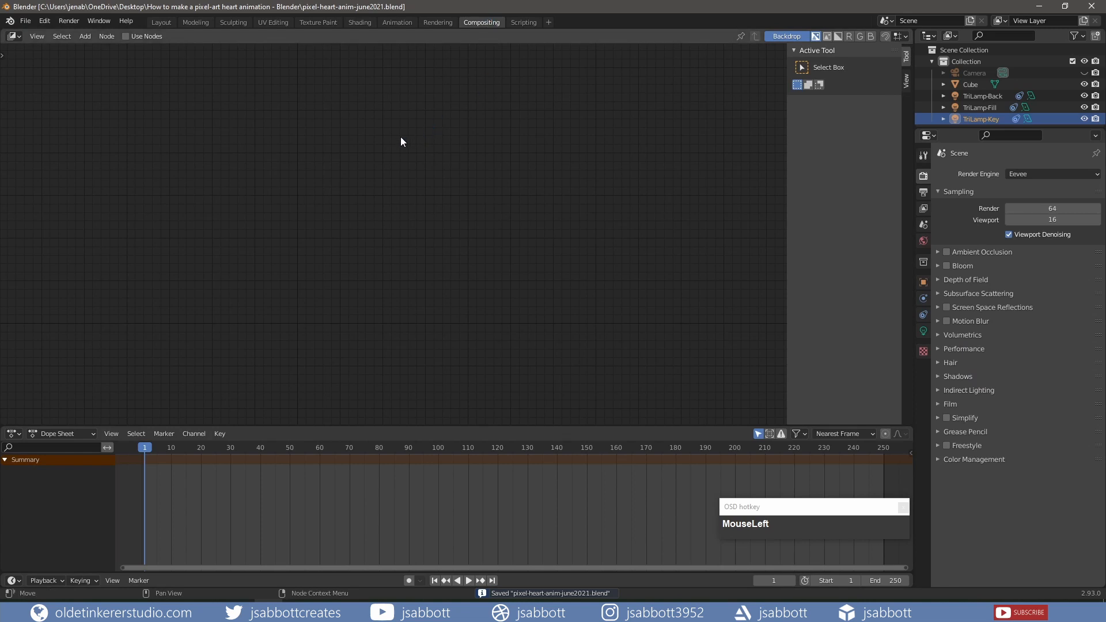
{"action": "left_click", "coordinate": [126, 37]}
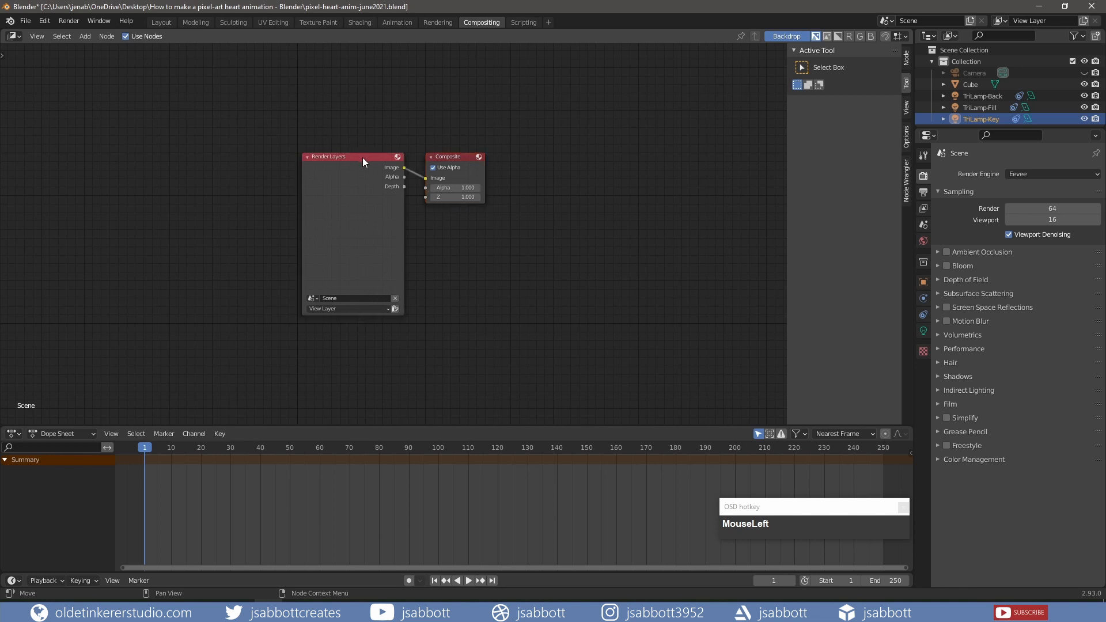
{"action": "left_click_drag", "start_coordinate": [362, 157], "coordinate": [185, 160]}
{"action": "left_click_drag", "start_coordinate": [455, 157], "coordinate": [631, 148]}
{"action": "scroll", "coordinate": [440, 237], "scroll_direction": "up", "scroll_amount": 2}
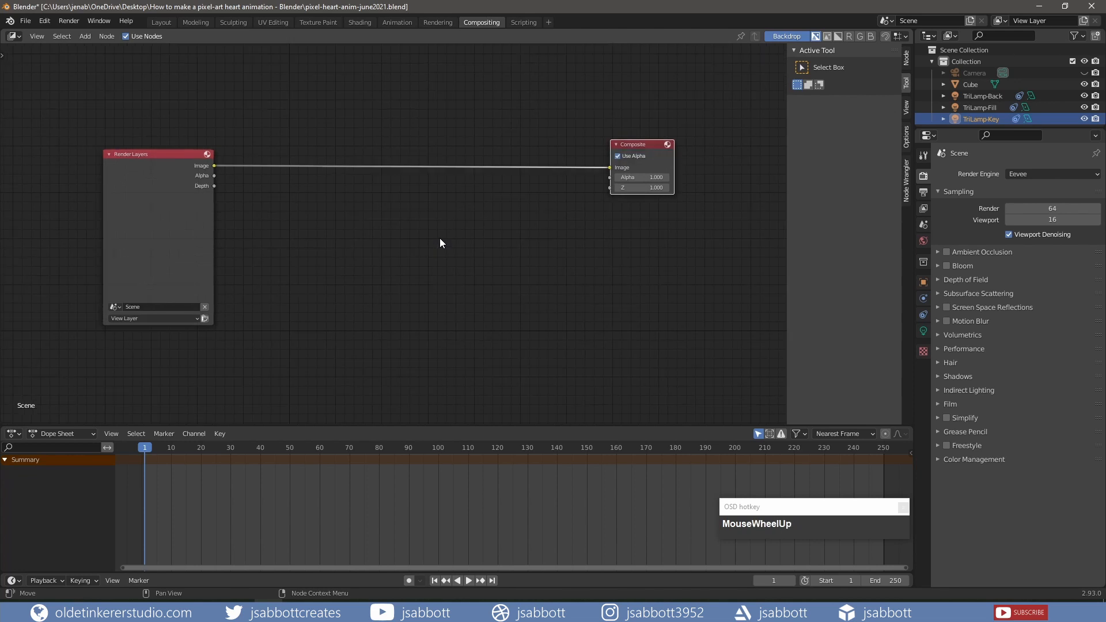
{"action": "key", "text": "n"}
{"action": "scroll", "coordinate": [452, 241], "scroll_direction": "up", "scroll_amount": 1}
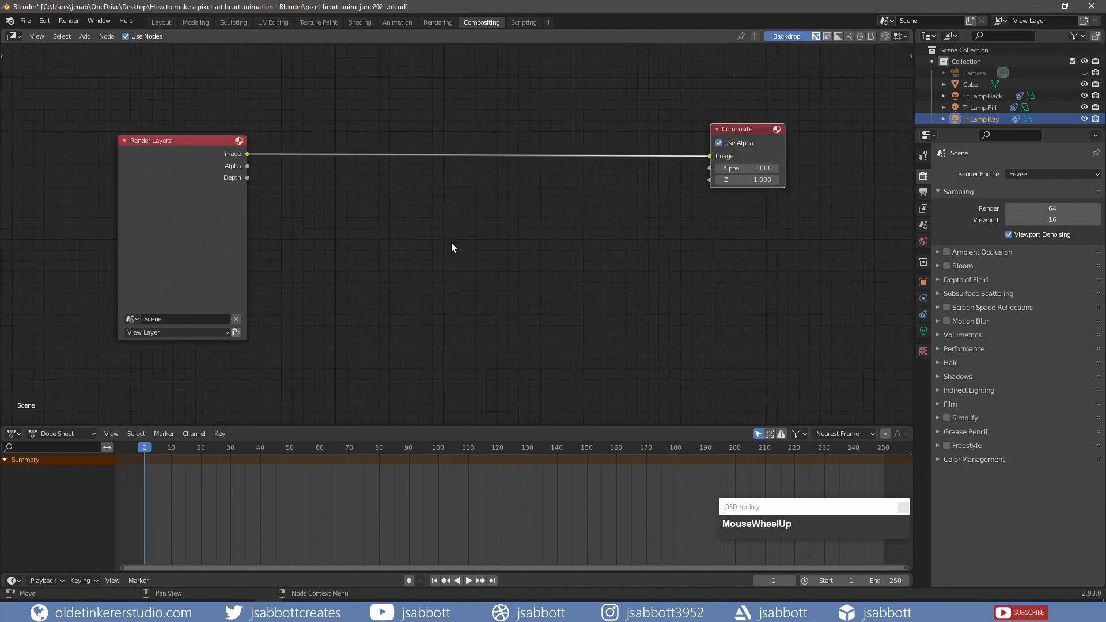
Add a Scale node on the link between the Render Layers and Composite nodes.
{"action": "key", "text": "shift+a"}
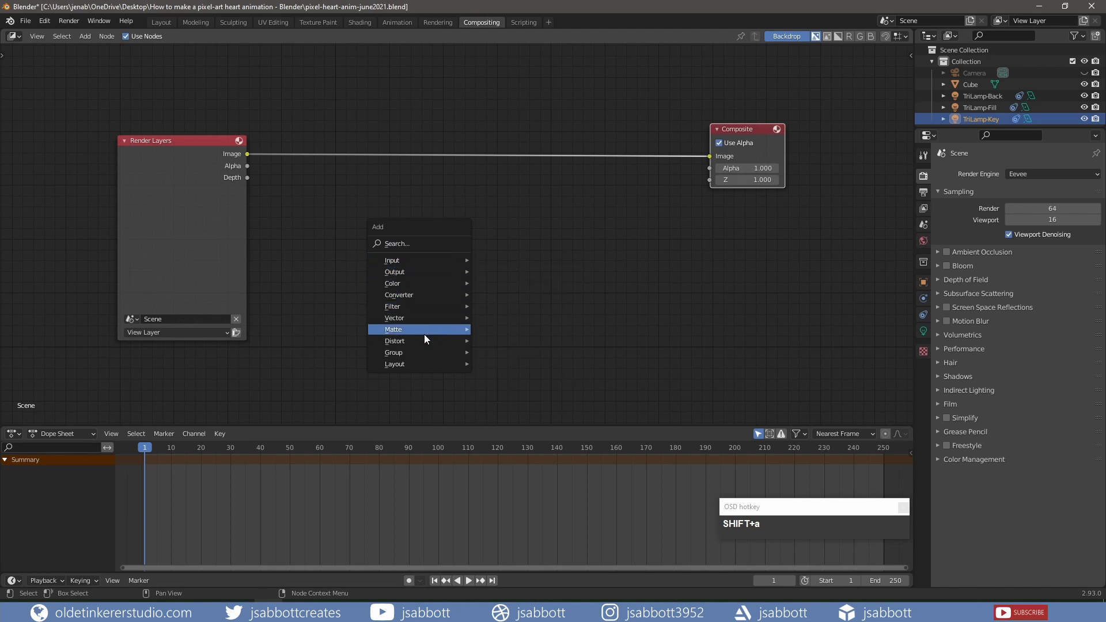
{"action": "mouse_move", "coordinate": [423, 340]}
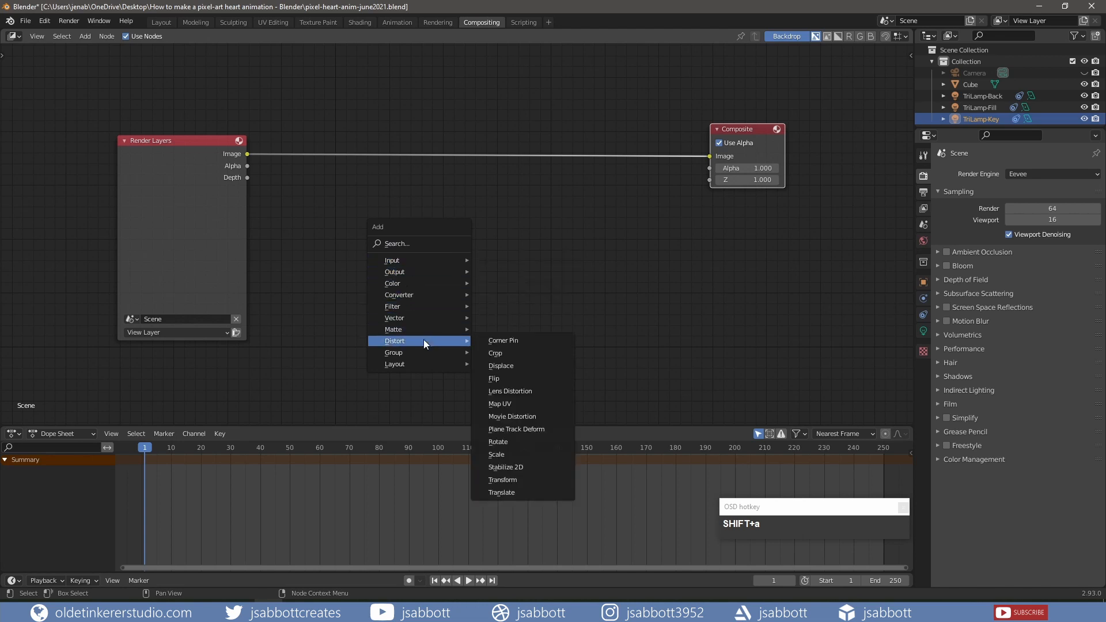
{"action": "left_click", "coordinate": [510, 452]}
{"action": "left_click", "coordinate": [294, 132]}
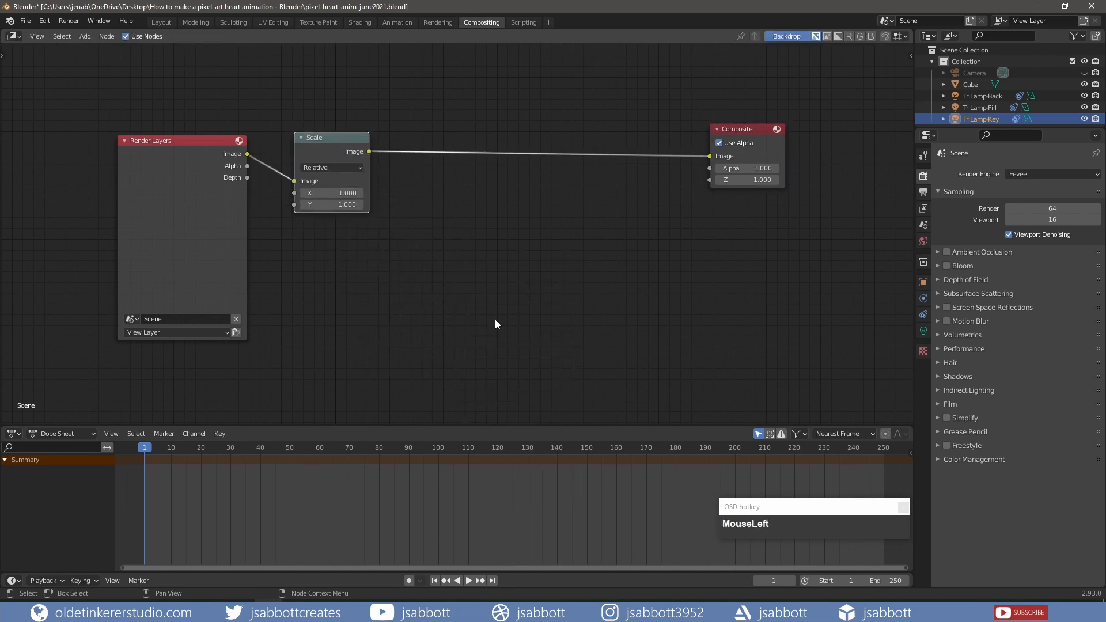
Add a Viewer node below the Composite node and link the Scale node's Image output to it.
{"action": "key", "text": "shift+a"}
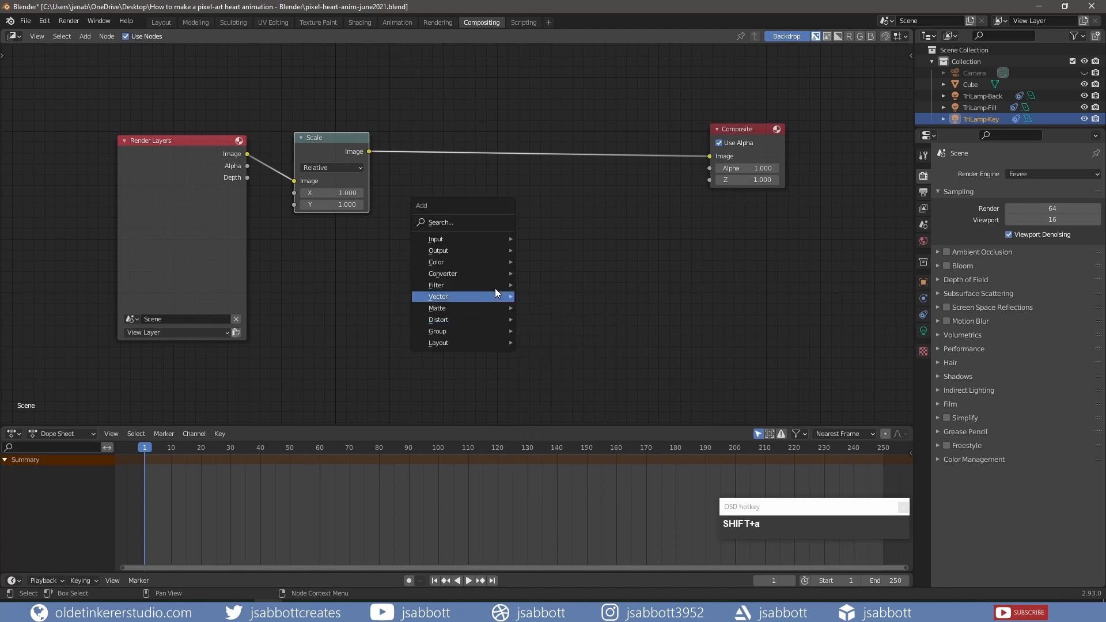
{"action": "mouse_move", "coordinate": [492, 252]}
{"action": "left_click_drag", "start_coordinate": [556, 300], "coordinate": [732, 205]}
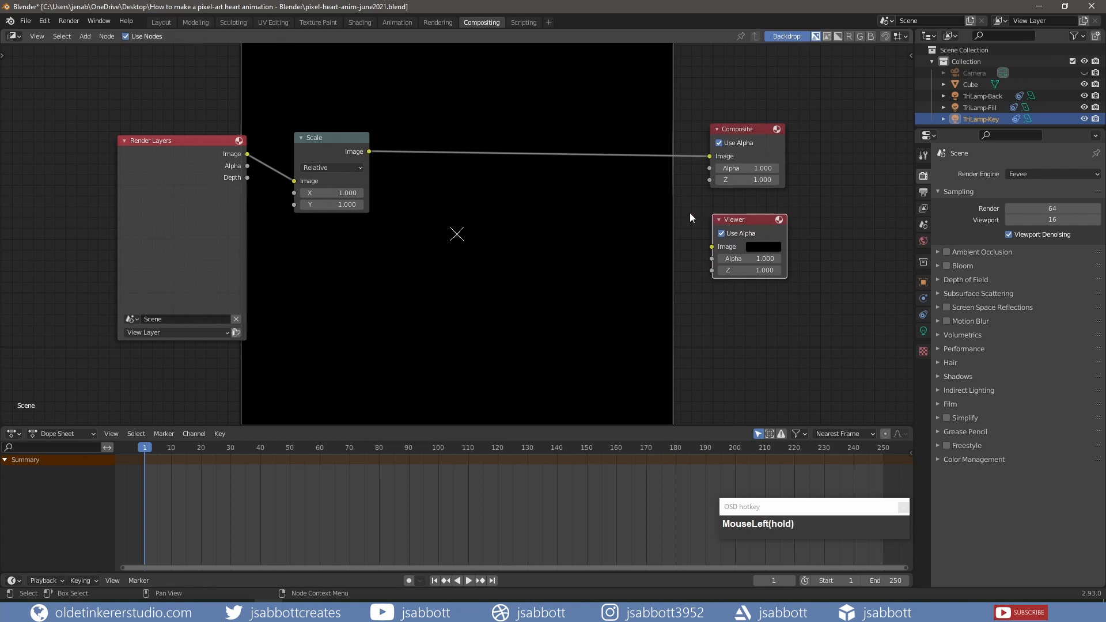
{"action": "left_click", "coordinate": [368, 152]}
{"action": "left_click_drag", "start_coordinate": [369, 152], "coordinate": [713, 247]}
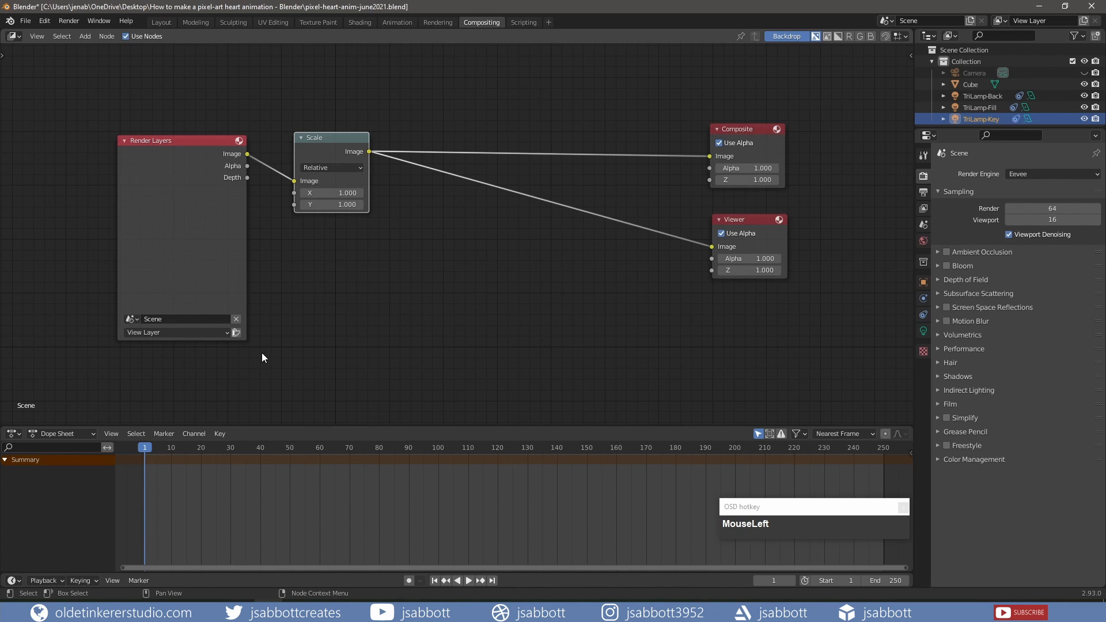
Render the view layer, dismiss the render window and set the Scale node's X and Y to 0.1.
{"action": "left_click", "coordinate": [236, 333]}
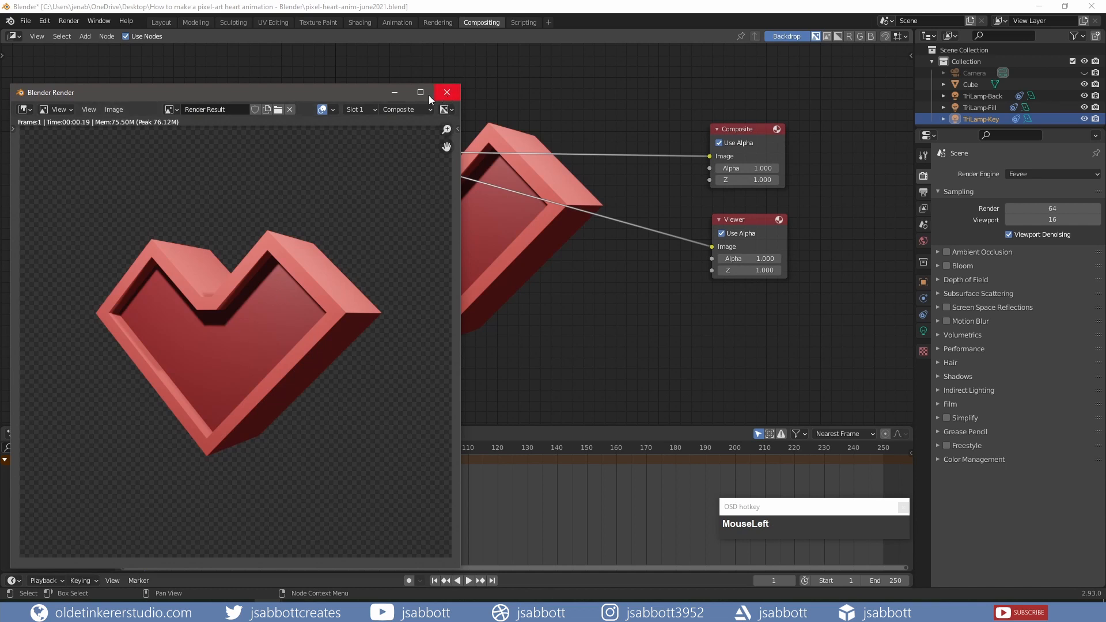
{"action": "left_click", "coordinate": [395, 93]}
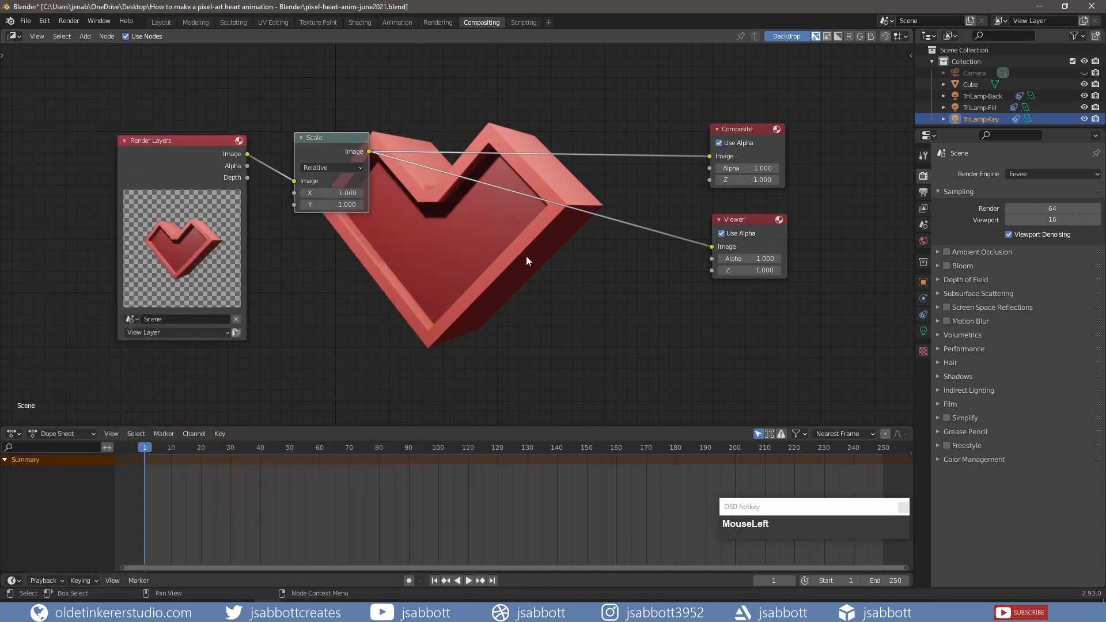
{"action": "left_click", "coordinate": [328, 193]}
{"action": "type", "text": "0.1"}
{"action": "key", "text": "Tab"}
{"action": "type", "text": "0.1"}
{"action": "key", "text": "Return"}
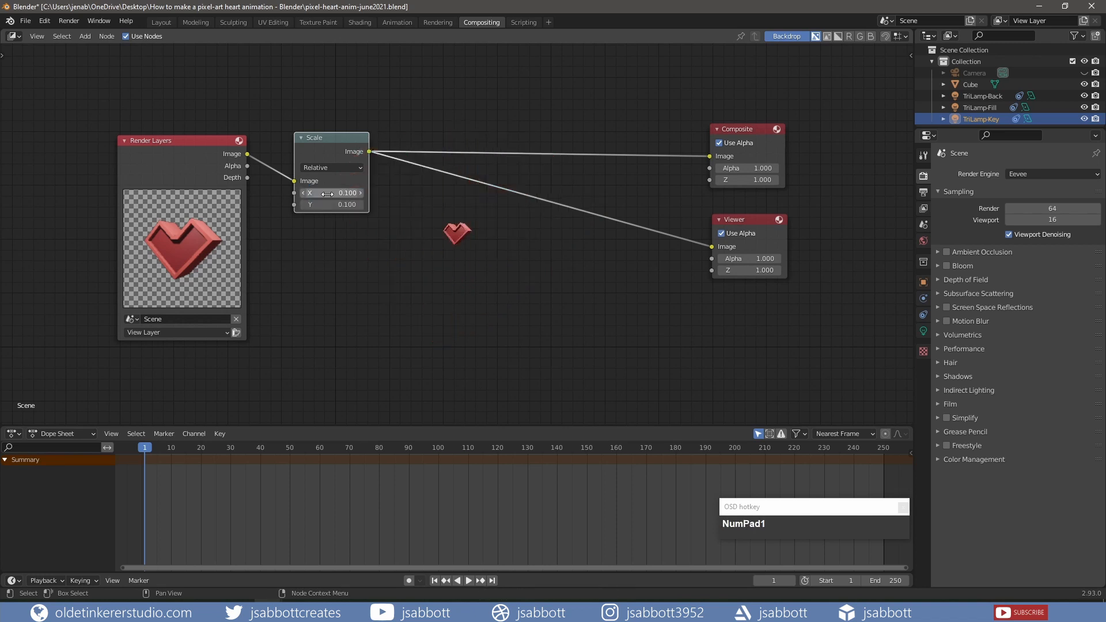
Add a Pixelate filter node on the link between the Scale and Composite nodes.
{"action": "key", "text": "shift+a"}
{"action": "mouse_move", "coordinate": [433, 369]}
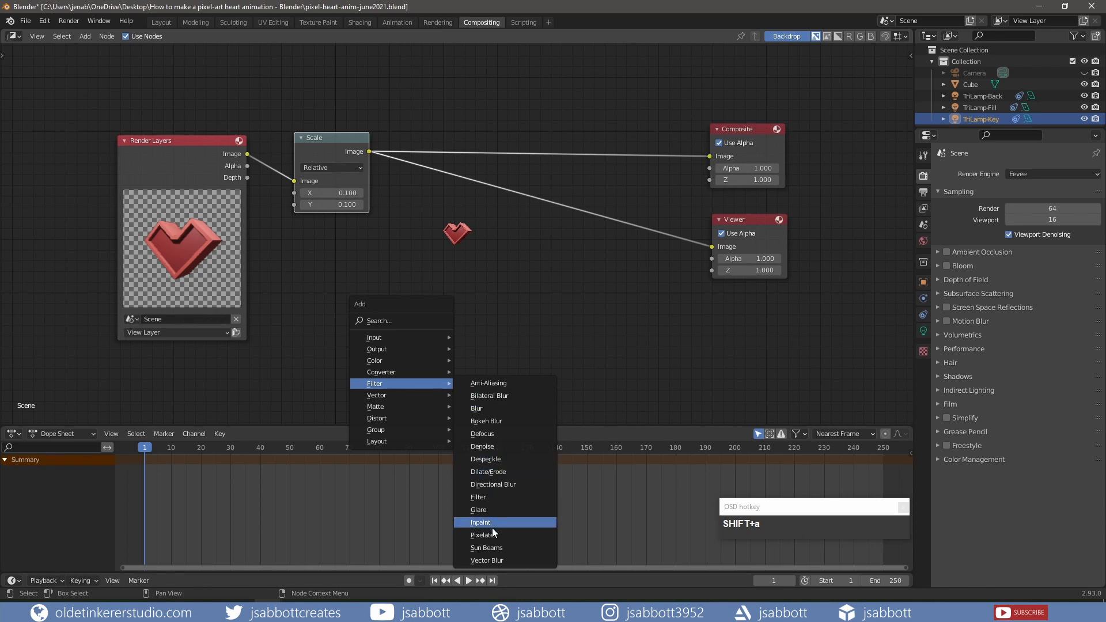
{"action": "left_click", "coordinate": [483, 534]}
{"action": "left_click", "coordinate": [474, 134]}
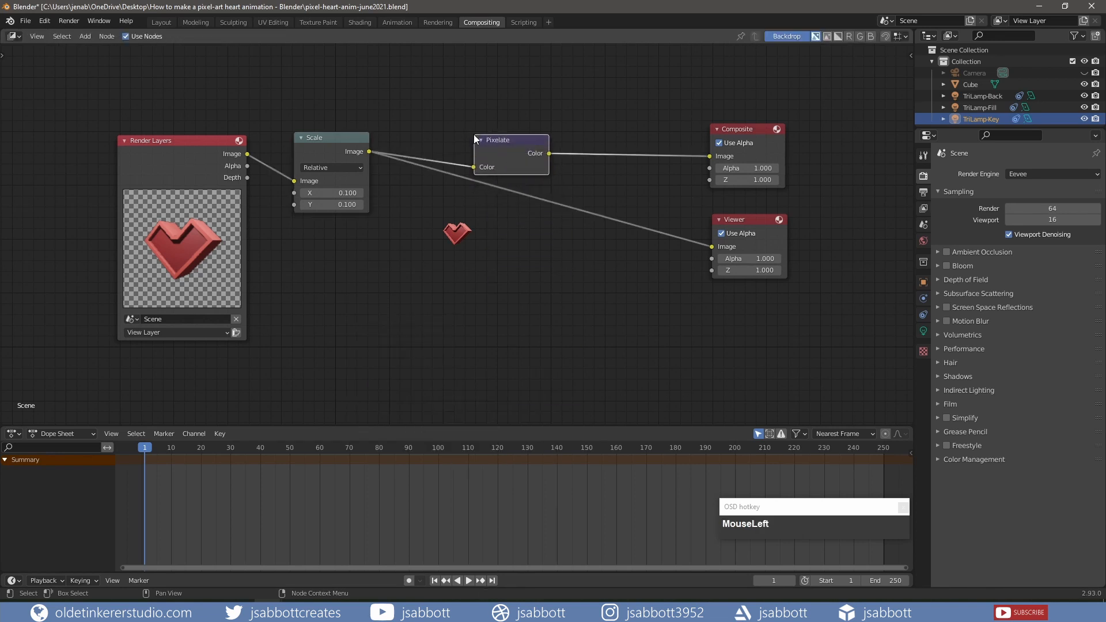
Add a second Scale node between the Pixelate and Composite nodes and set its X and Y to 10.
{"action": "key", "text": "shift+a"}
{"action": "mouse_move", "coordinate": [592, 344]}
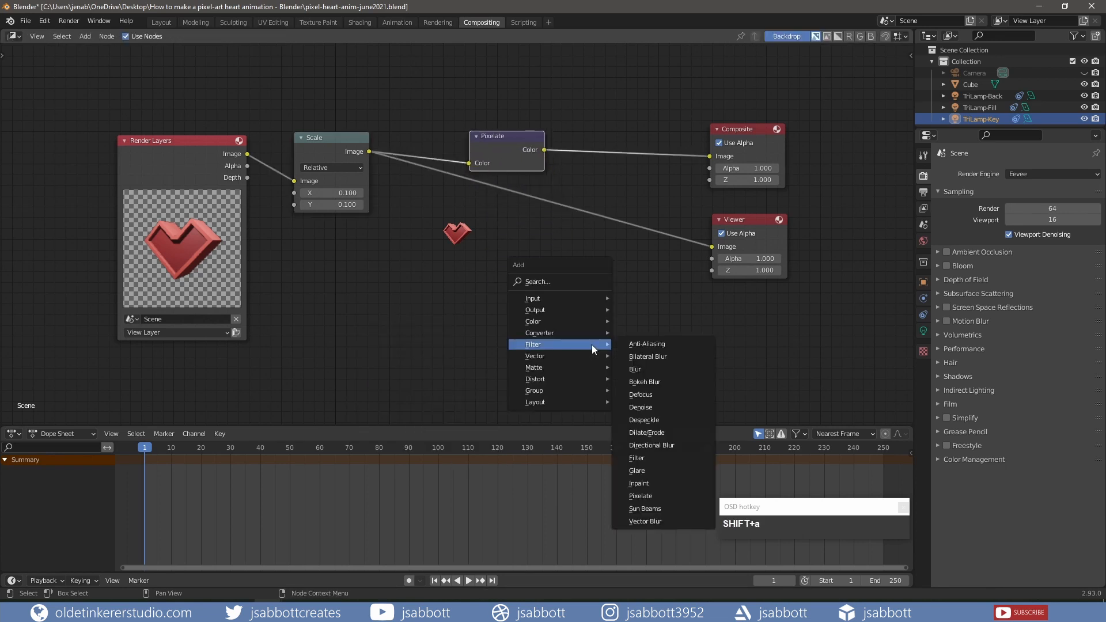
{"action": "mouse_move", "coordinate": [589, 379]}
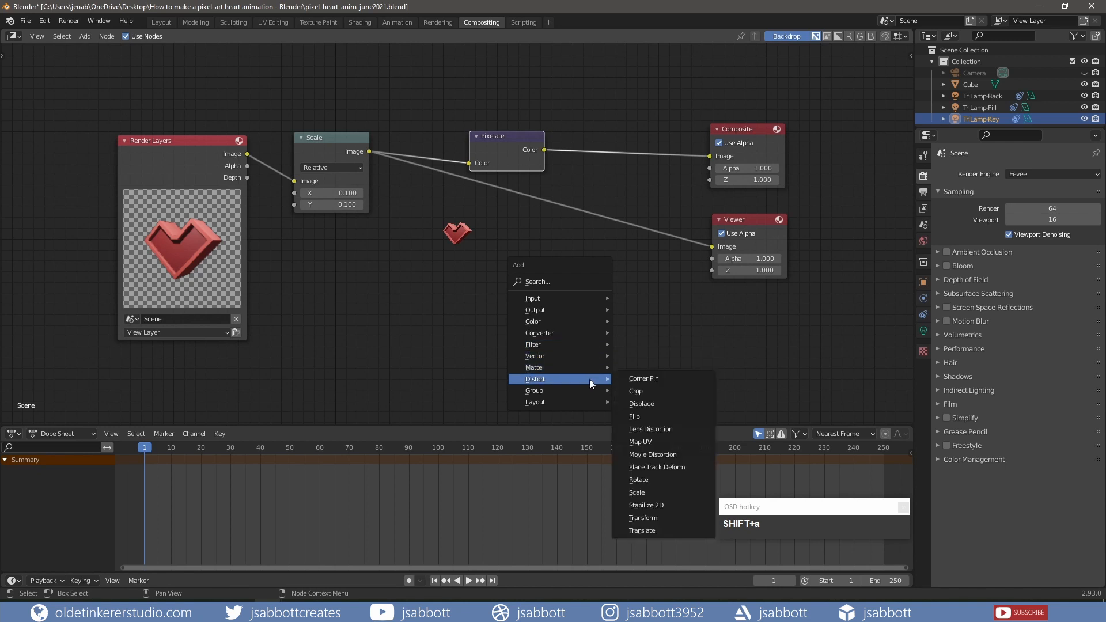
{"action": "left_click", "coordinate": [662, 495]}
{"action": "left_click", "coordinate": [607, 122]}
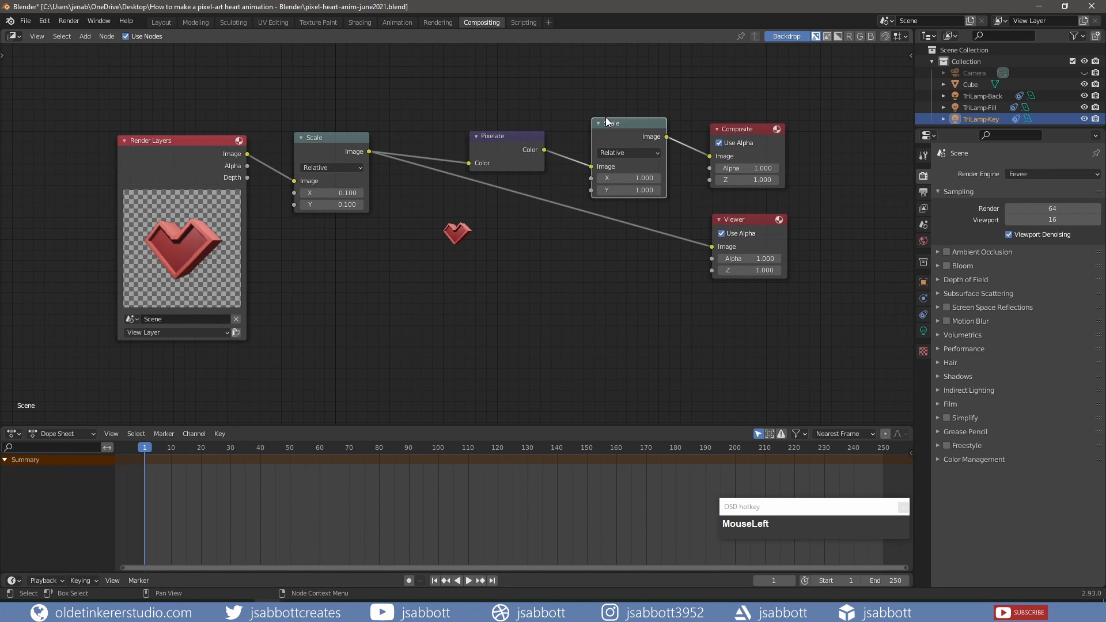
{"action": "left_click", "coordinate": [626, 178]}
{"action": "type", "text": "1.0"}
{"action": "key", "text": "Tab"}
{"action": "type", "text": "10"}
{"action": "key", "text": "Return"}
Enlarge the backdrop preview until the pixelated heart fills most of the node editor, and save the file.
{"action": "key", "text": "alt"}
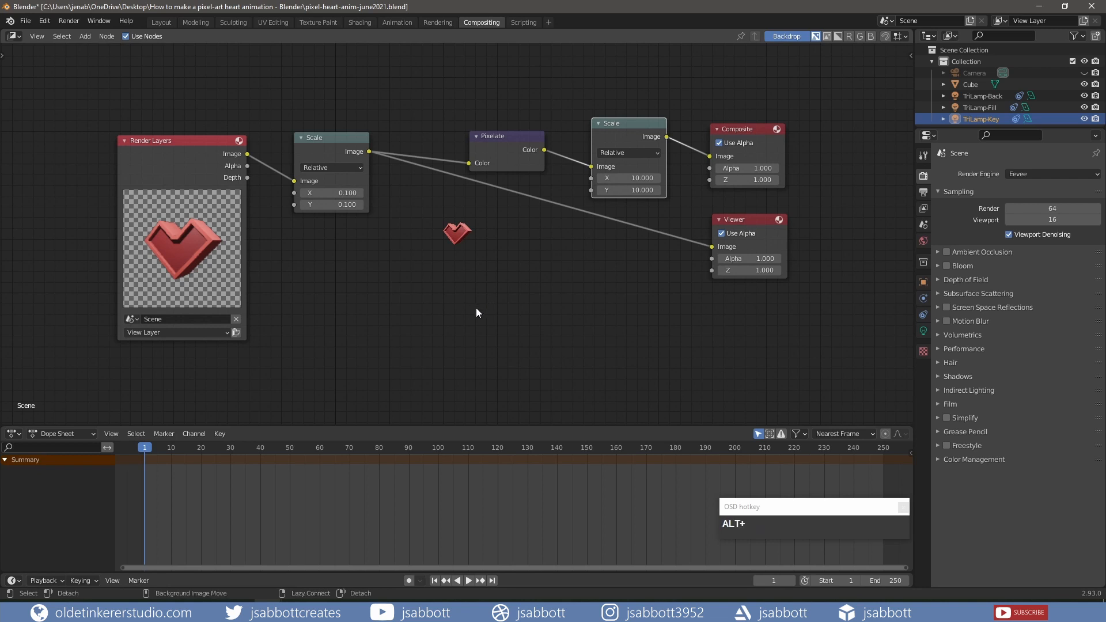
{"action": "key", "text": "alt+v"}
{"action": "key", "text": "alt+v"}
{"action": "key", "text": "alt+v"}
{"action": "key", "text": "alt+v"}
{"action": "key", "text": "alt+v"}
{"action": "key", "text": "alt+v"}
{"action": "key", "text": "alt+v"}
{"action": "key", "text": "alt+v"}
{"action": "key", "text": "alt+v"}
{"action": "key", "text": "alt+v"}
{"action": "key", "text": "alt+v"}
{"action": "key", "text": "alt+v"}
{"action": "key", "text": "alt+v"}
{"action": "key", "text": "alt+v"}
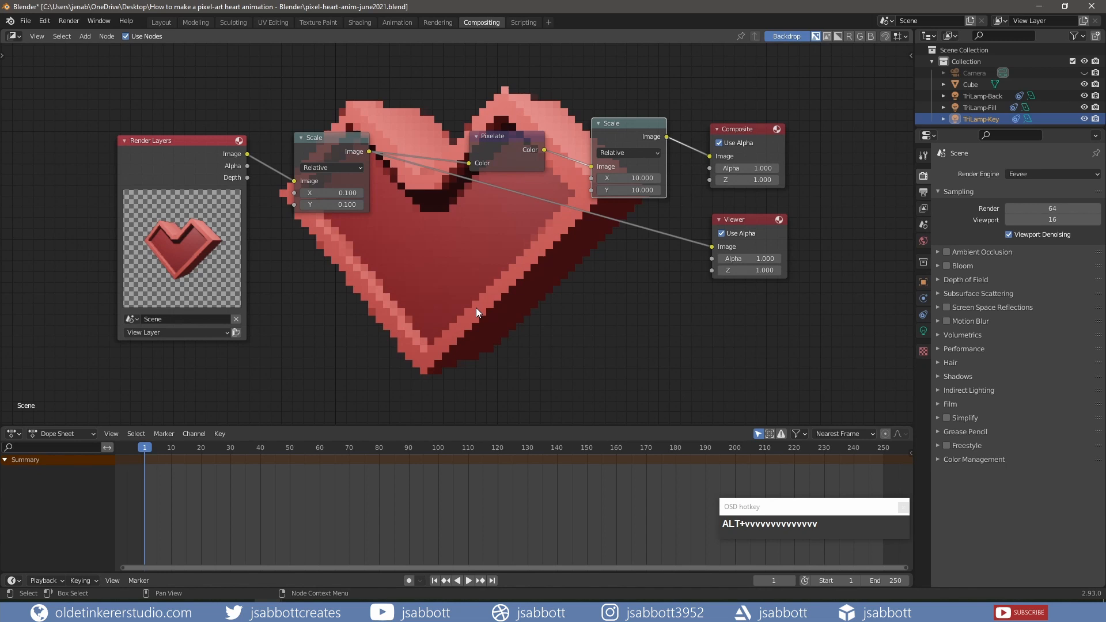
{"action": "key", "text": "ctrl+s"}
{"action": "left_click", "coordinate": [628, 374]}
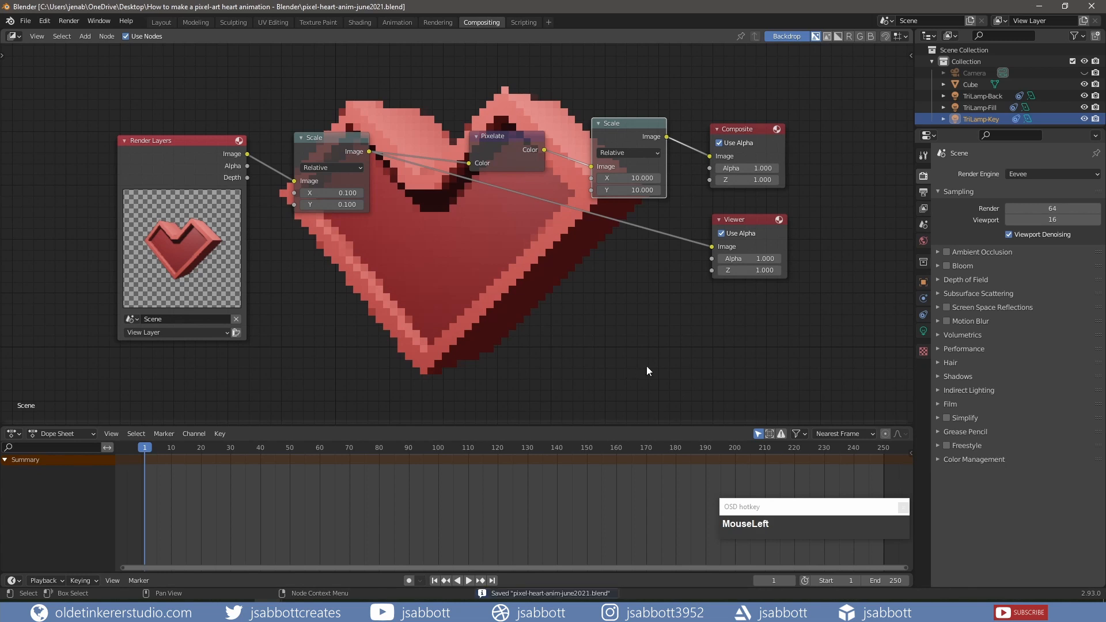
Set a custom output frame rate of 12 fps and end the animation at frame 12.
{"action": "left_click", "coordinate": [922, 193]}
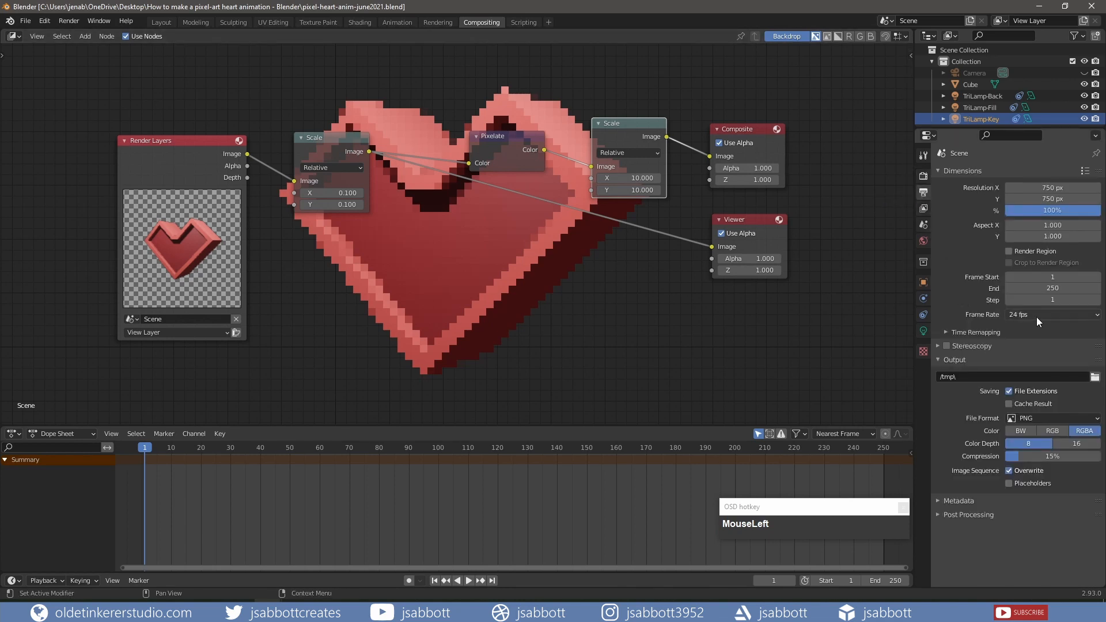
{"action": "left_click_drag", "start_coordinate": [1035, 316], "coordinate": [1040, 444]}
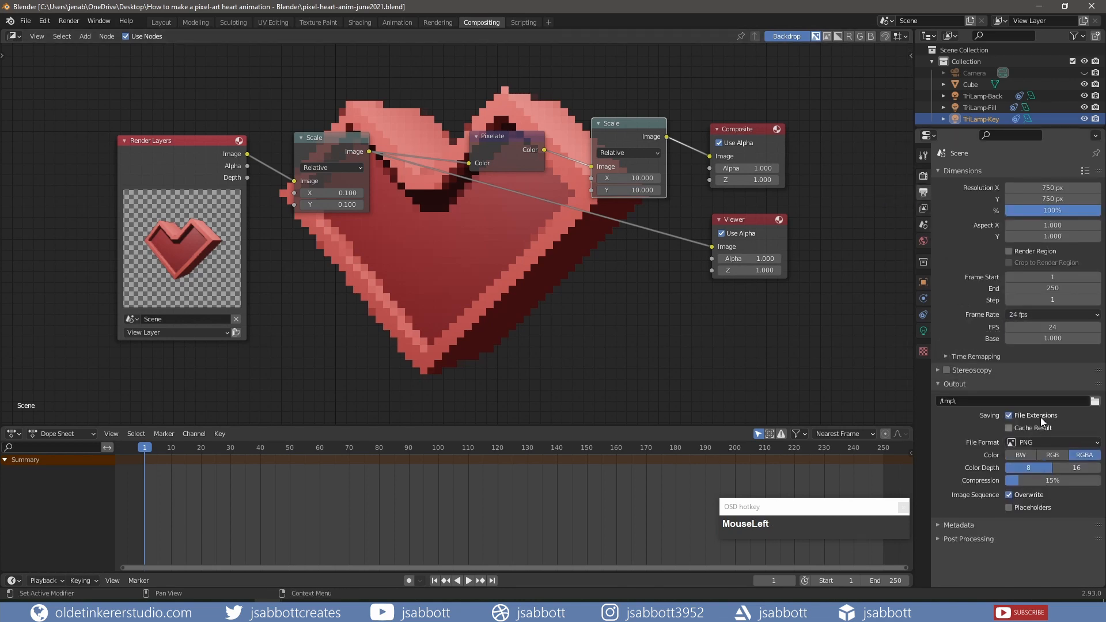
{"action": "left_click", "coordinate": [1036, 327]}
{"action": "type", "text": "12"}
{"action": "key", "text": "Return"}
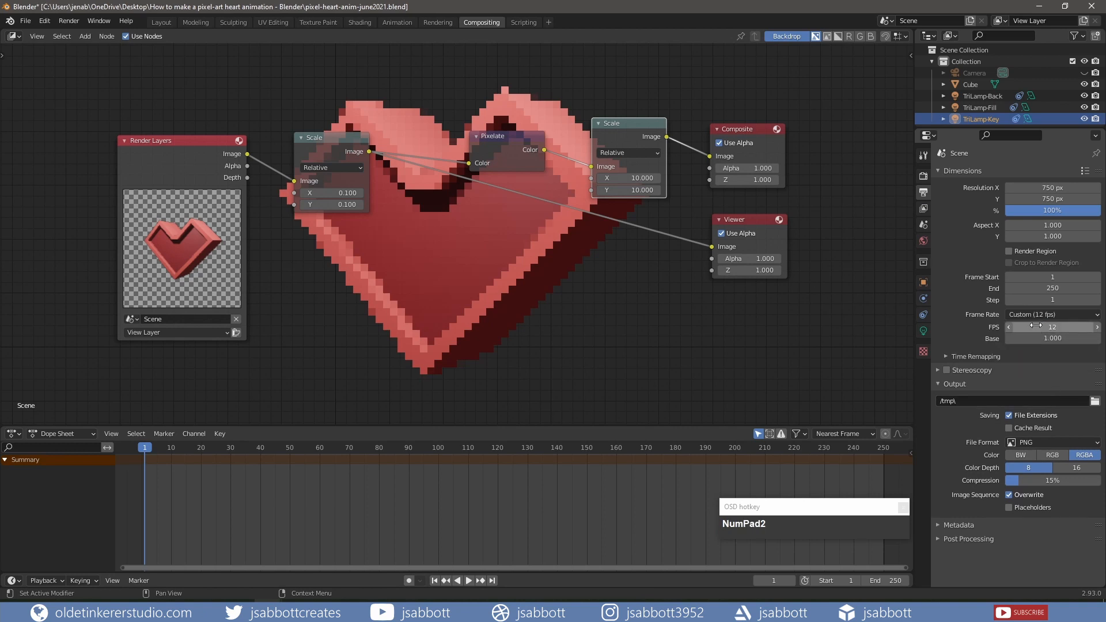
{"action": "left_click", "coordinate": [1046, 290]}
{"action": "type", "text": "12"}
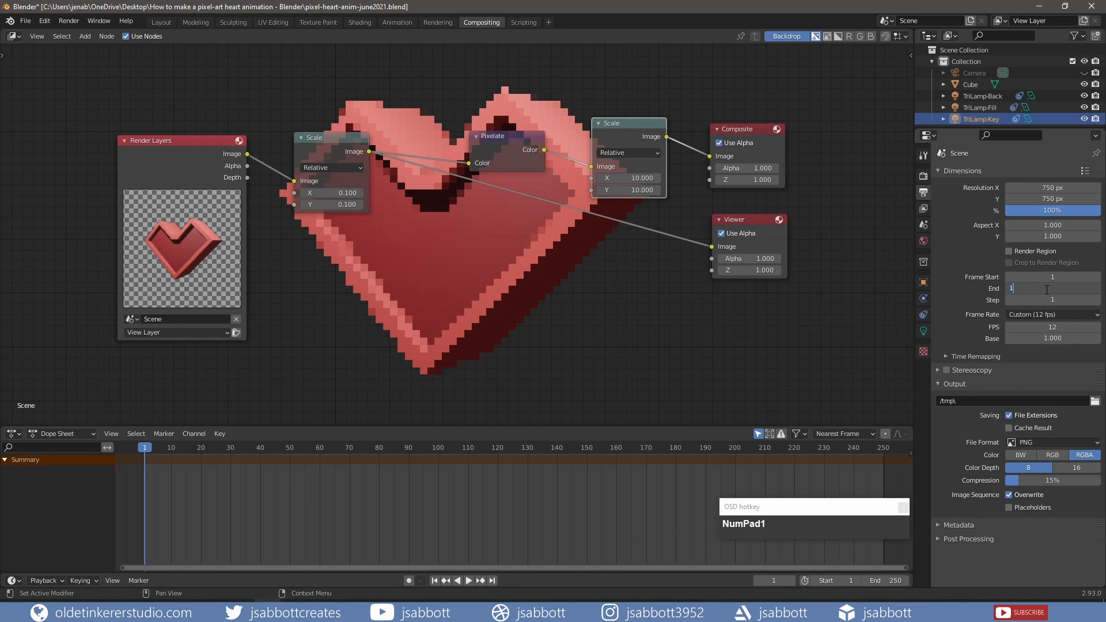
{"action": "key", "text": "Return"}
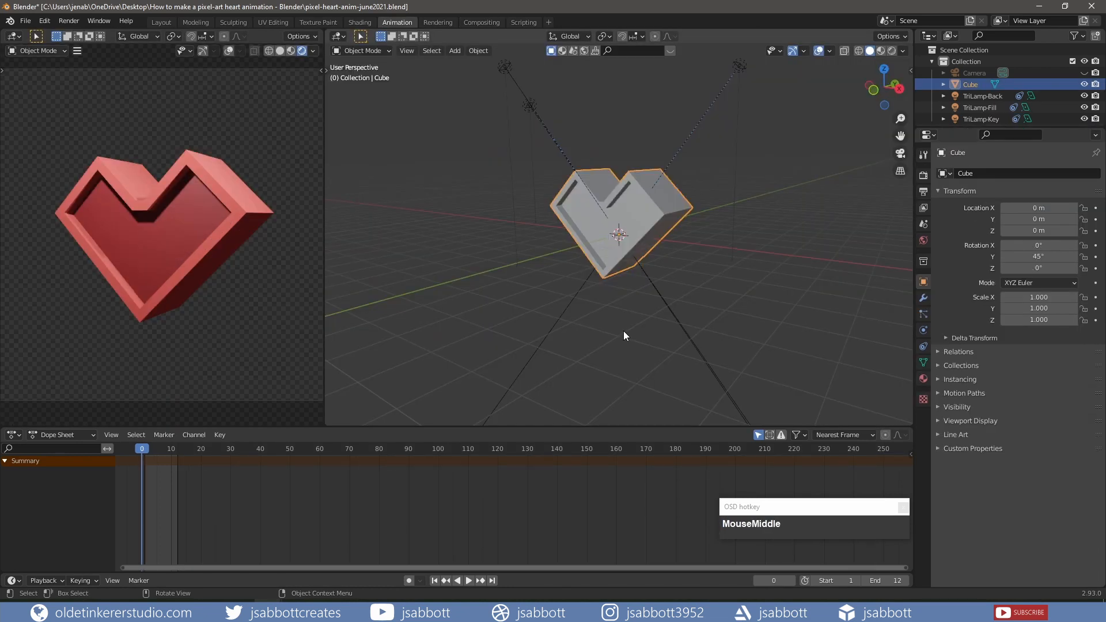
Keyframe the heart's rotation at frame 0, and keyframe it at frame 12 with a 360° rotation around the global Z axis.
{"action": "key", "text": "i"}
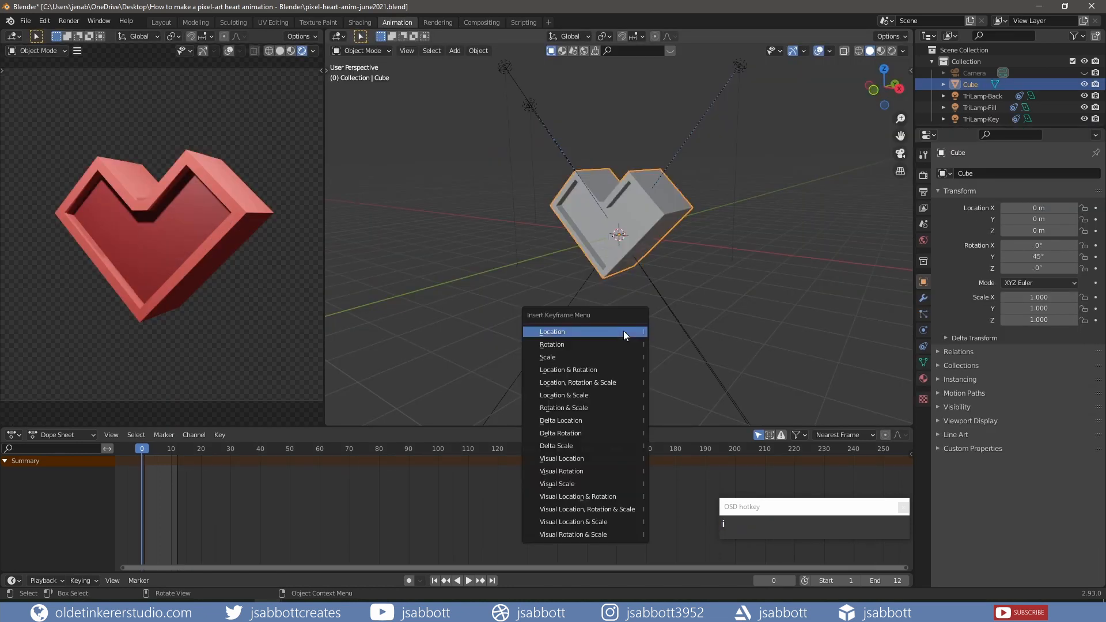
{"action": "left_click", "coordinate": [617, 346]}
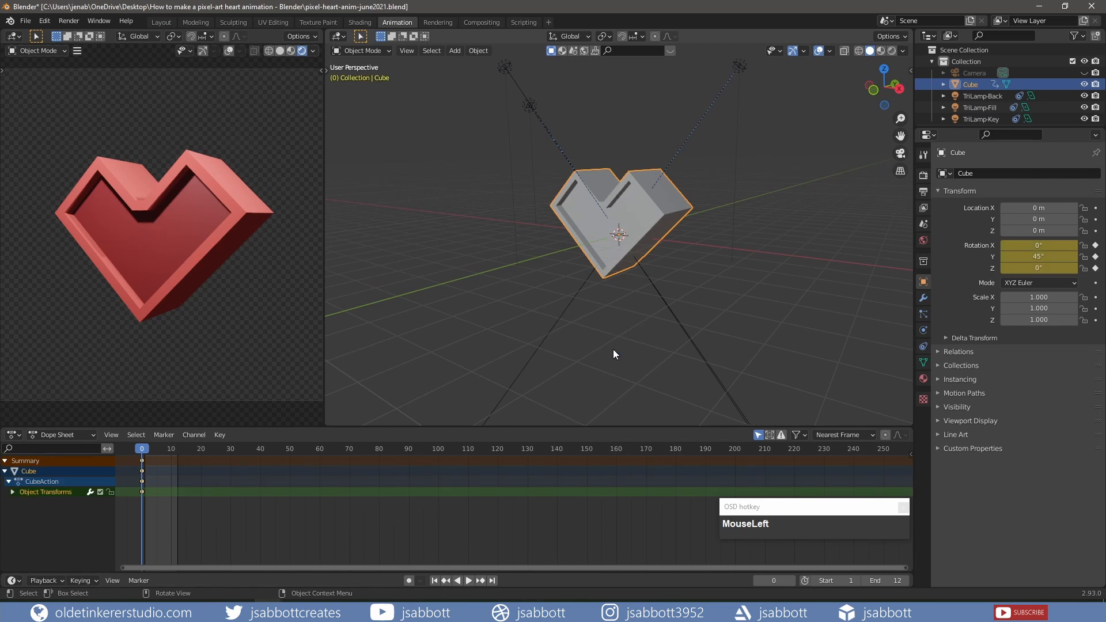
{"action": "left_click_drag", "start_coordinate": [143, 453], "coordinate": [178, 450]}
{"action": "left_click", "coordinate": [609, 271]}
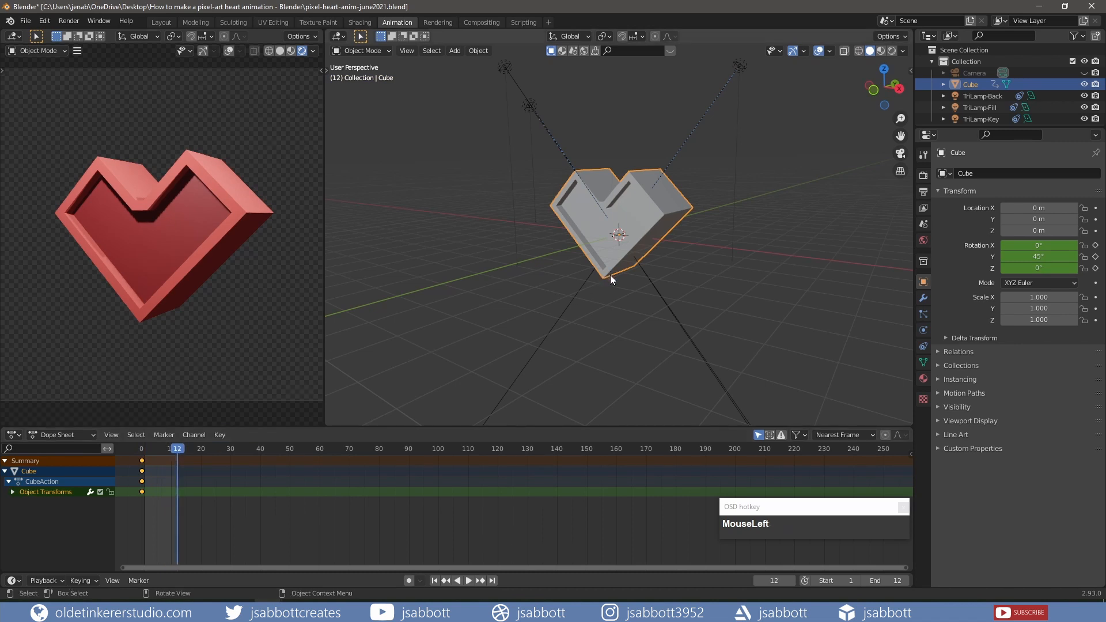
{"action": "type", "text": "rz"}
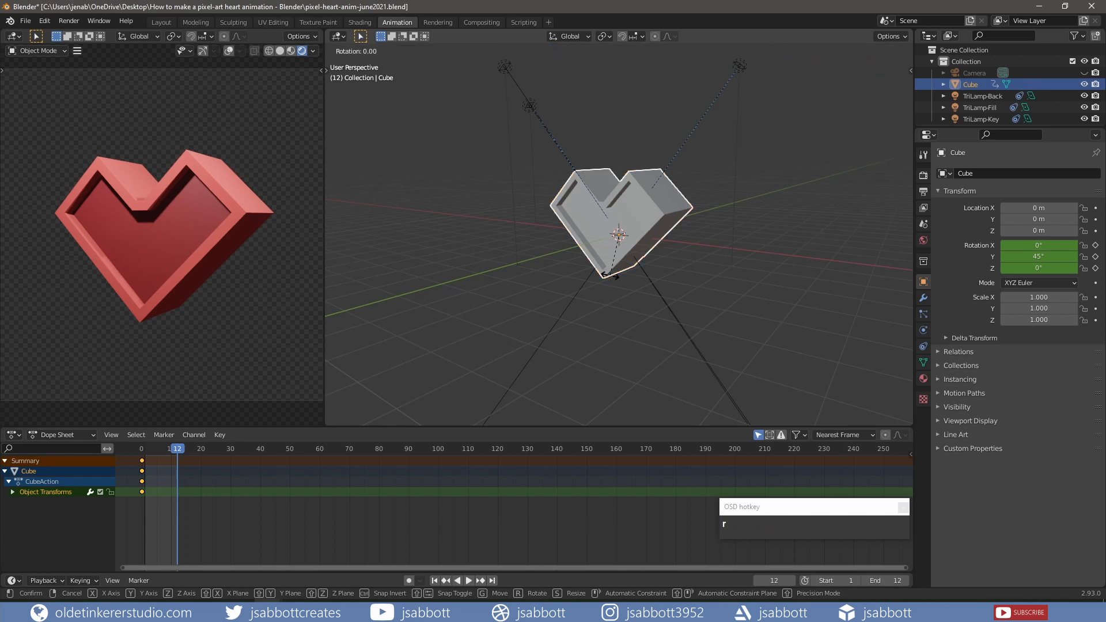
{"action": "type", "text": "360"}
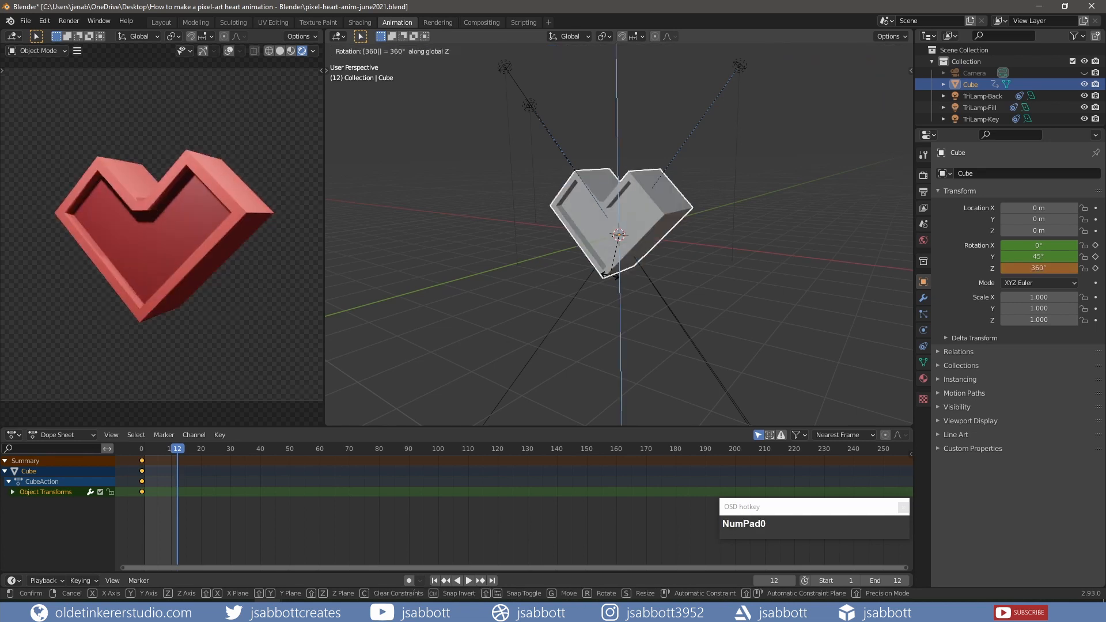
{"action": "key", "text": "Return"}
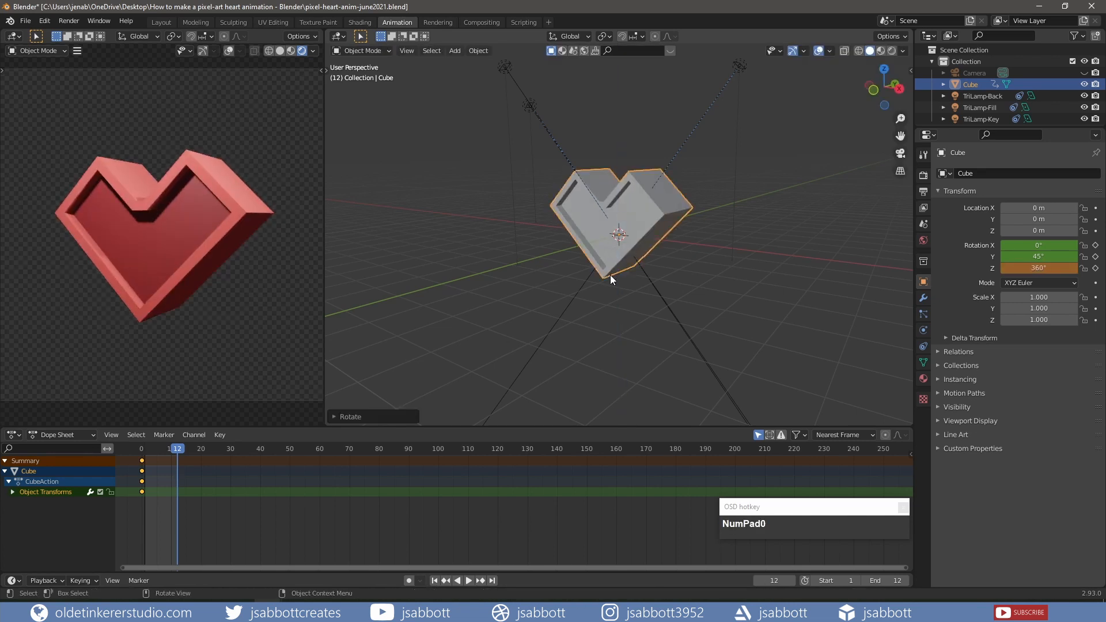
{"action": "key", "text": "i"}
{"action": "left_click", "coordinate": [609, 275]}
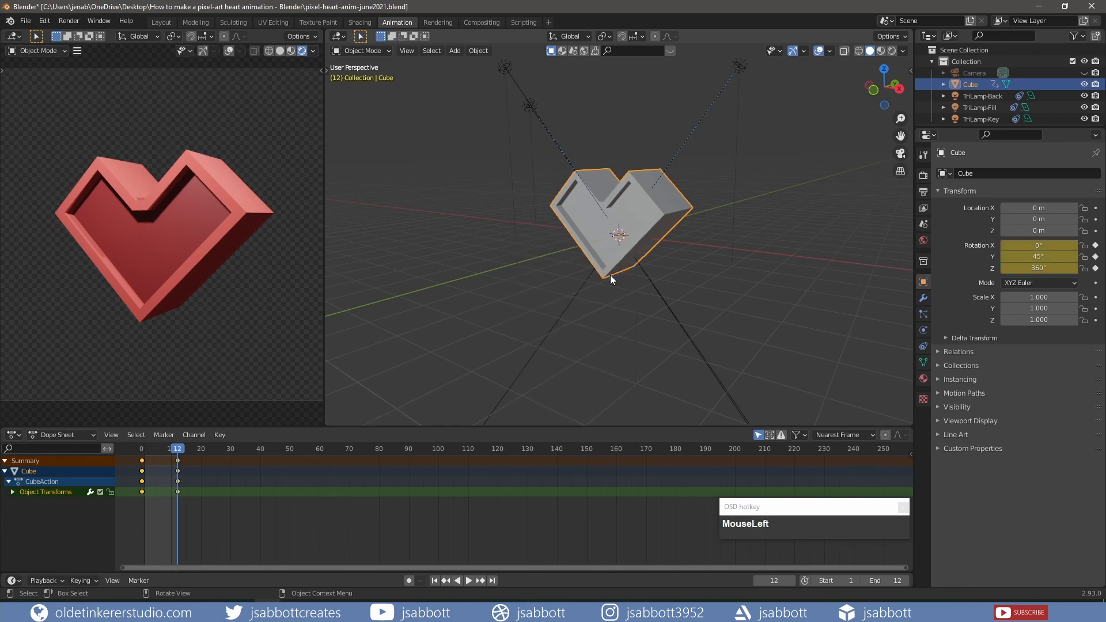
Preview the heart's spin and set the interpolation of its rotation keyframes to Linear.
{"action": "left_click", "coordinate": [468, 580]}
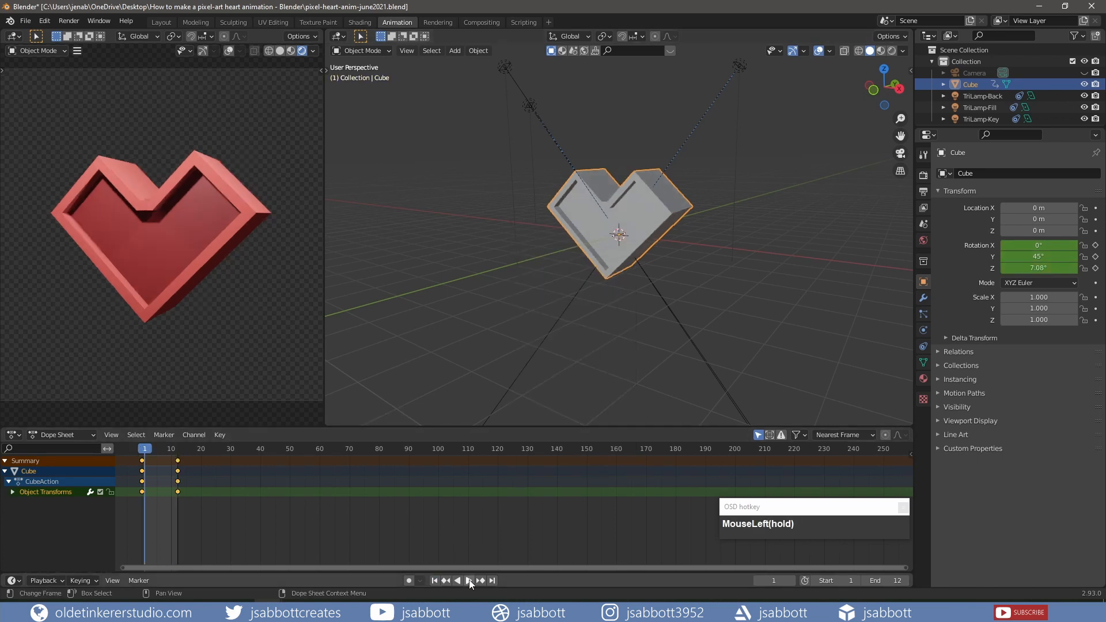
{"action": "key", "text": "Escape"}
{"action": "left_click_drag", "start_coordinate": [200, 513], "coordinate": [129, 454]}
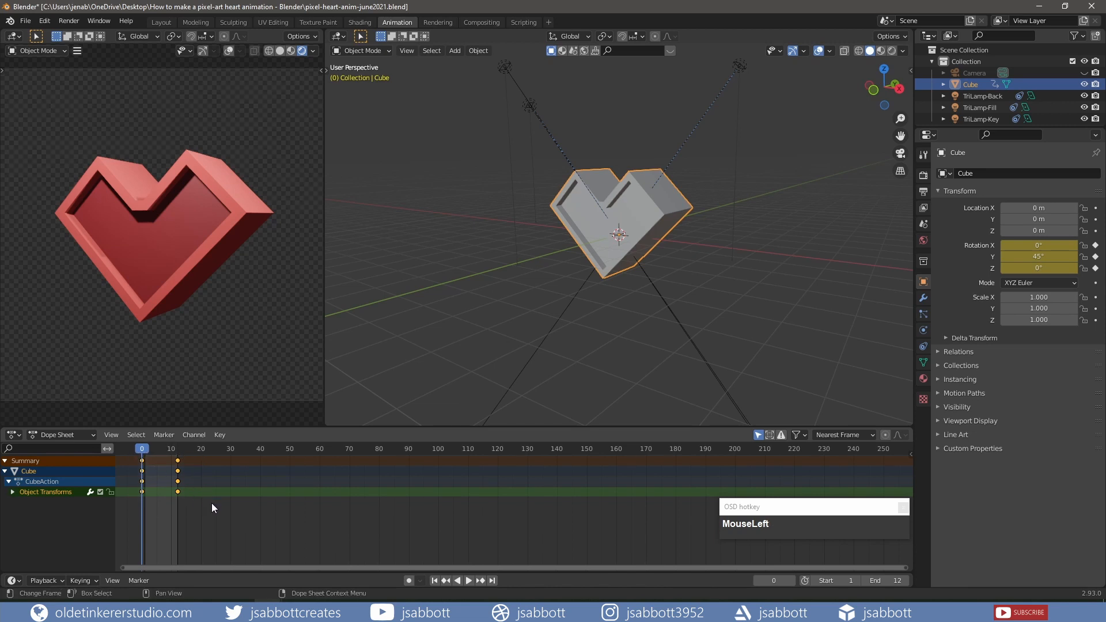
{"action": "key", "text": "t"}
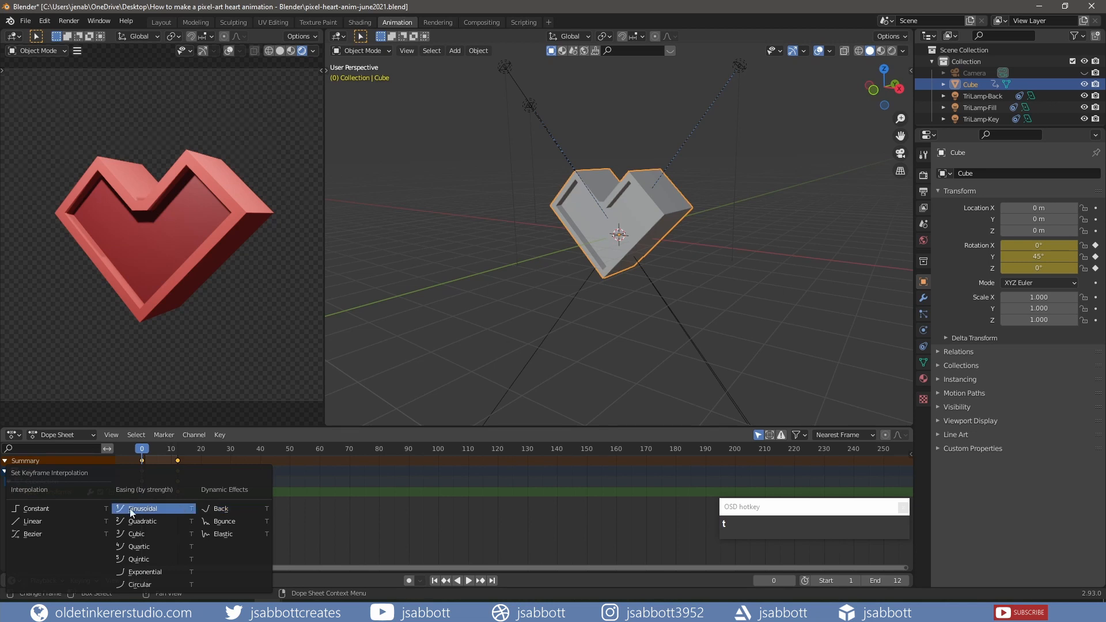
{"action": "left_click", "coordinate": [72, 523]}
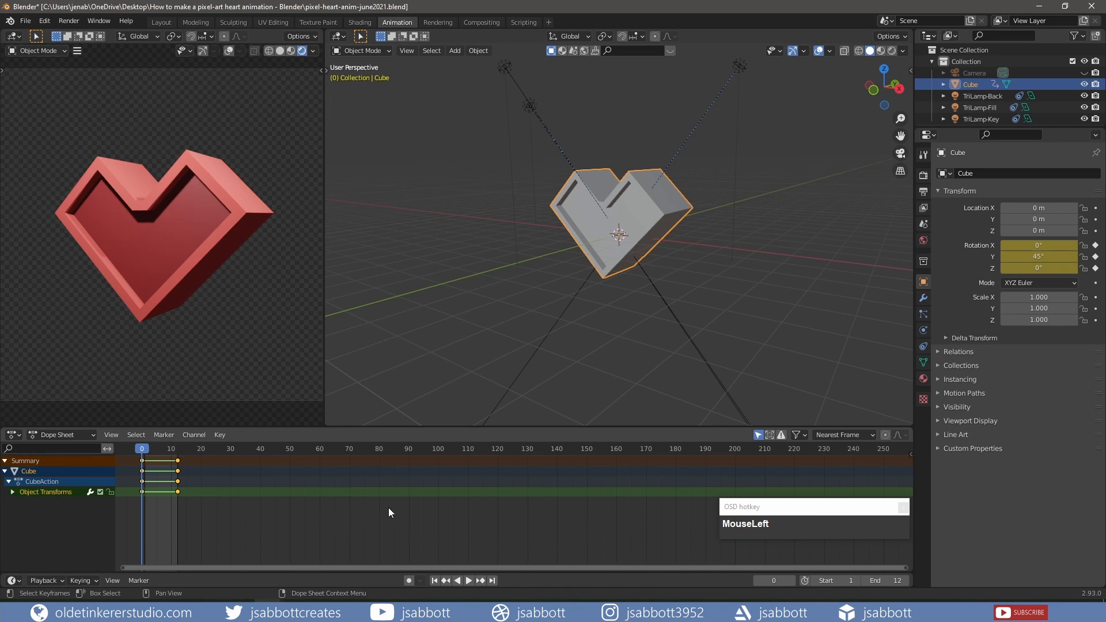
Play the animation to check the constant spin, stop it and return to the first frame.
{"action": "left_click", "coordinate": [468, 580]}
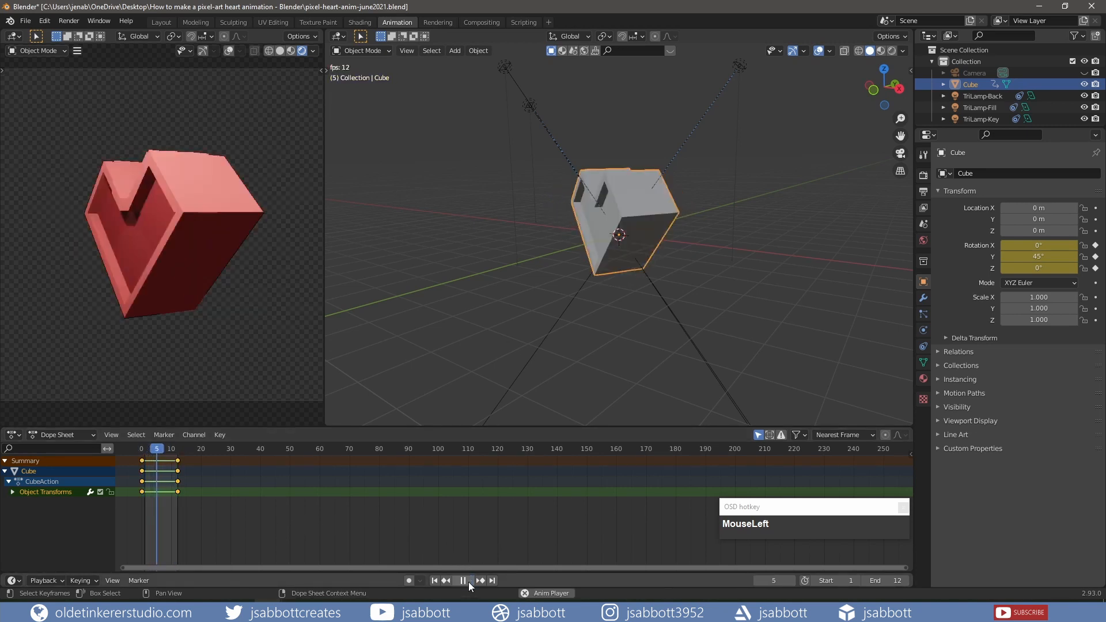
{"action": "left_click", "coordinate": [463, 580]}
{"action": "left_click", "coordinate": [434, 580]}
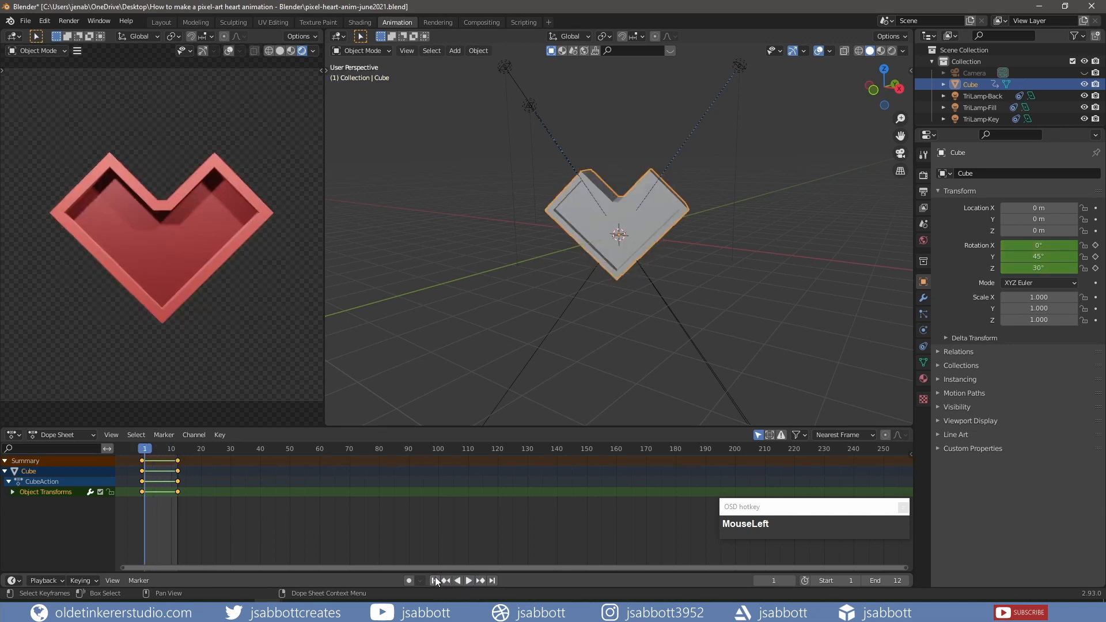
Review the output settings and render the heart animation as an RGBA PNG sequence.
{"action": "left_click", "coordinate": [923, 191]}
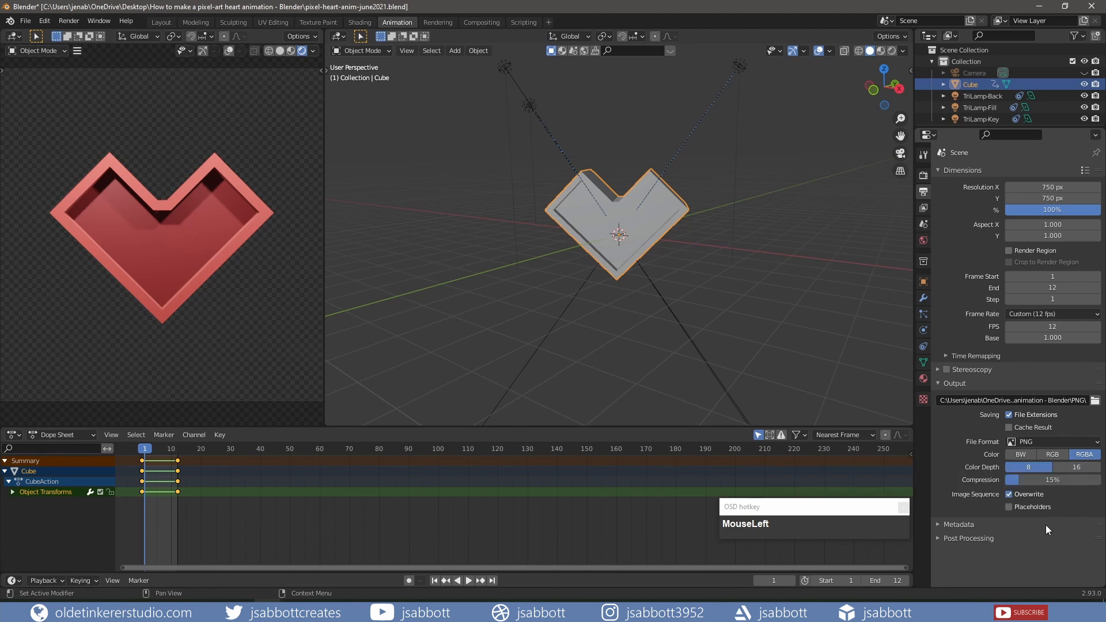
{"action": "left_click", "coordinate": [68, 20]}
{"action": "left_click", "coordinate": [81, 44]}
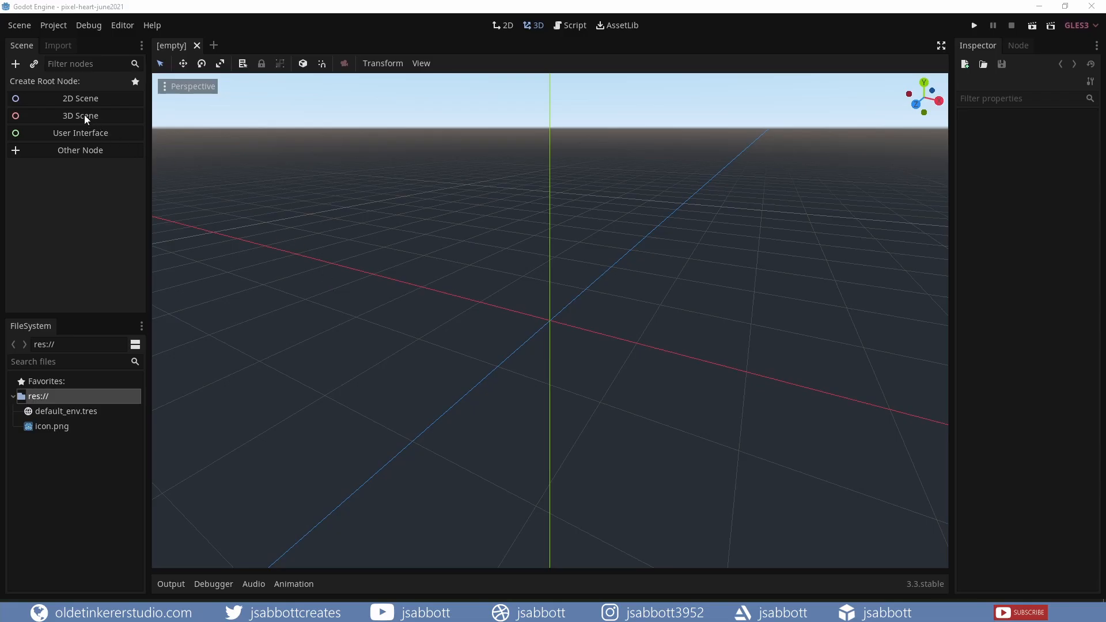
Switch to Godot, create a 3D scene root and add an AnimatedSprite3D node beneath it.
{"action": "left_click", "coordinate": [84, 115]}
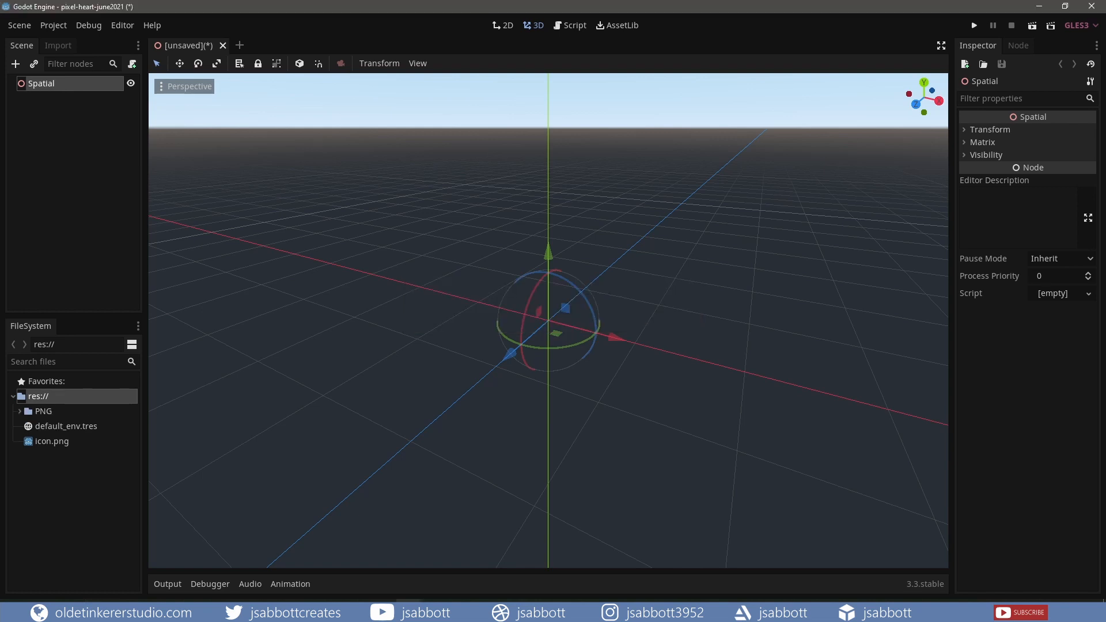
{"action": "left_click", "coordinate": [20, 412]}
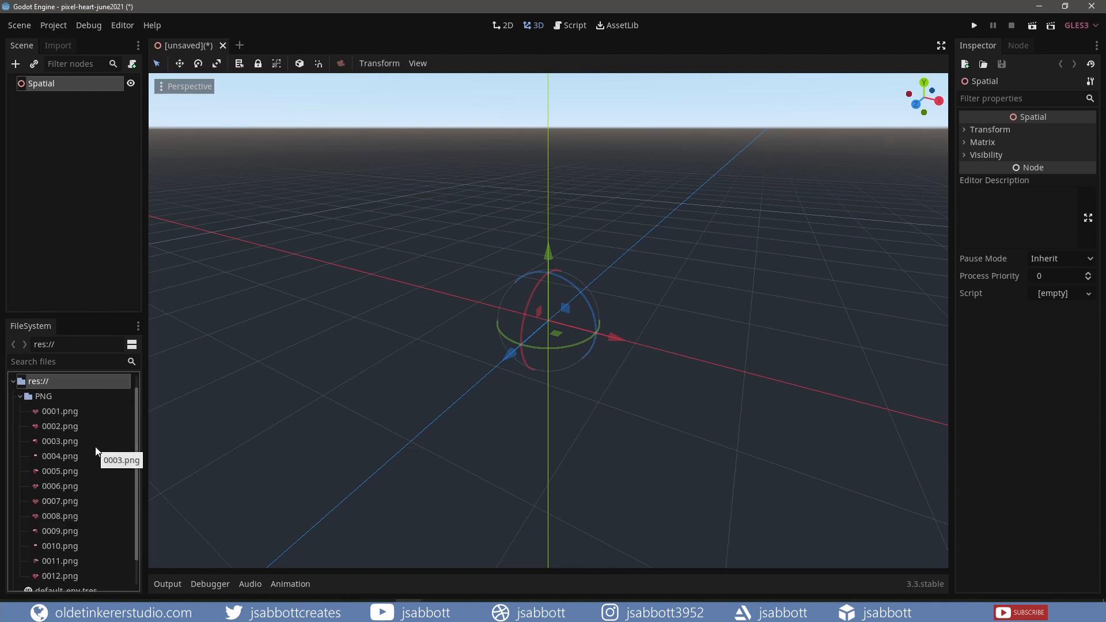
{"action": "left_click", "coordinate": [17, 65]}
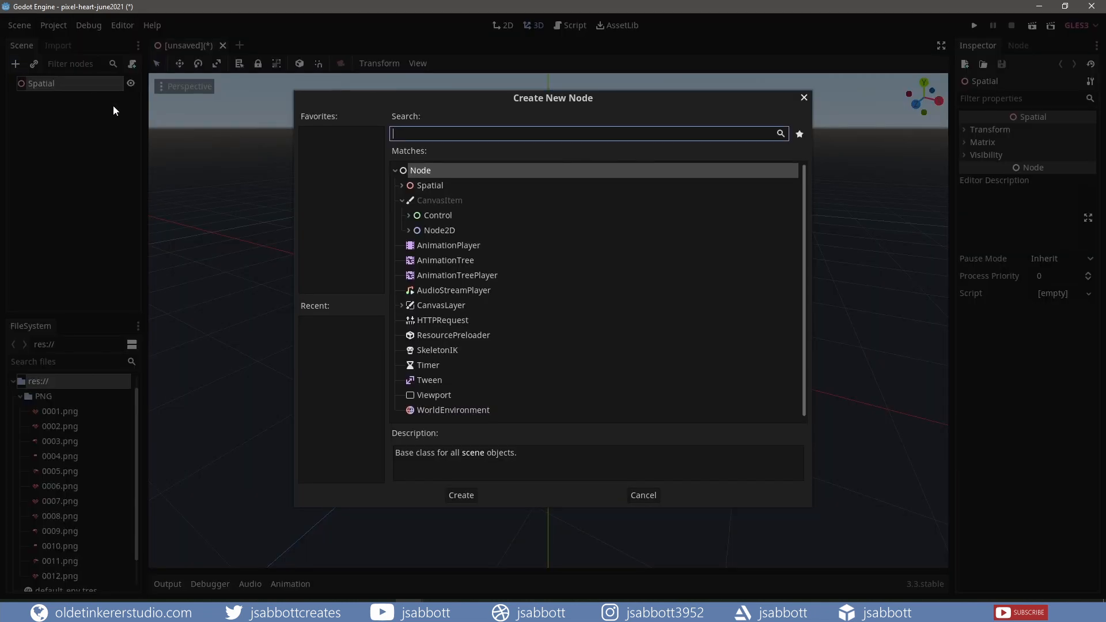
{"action": "type", "text": "animat"}
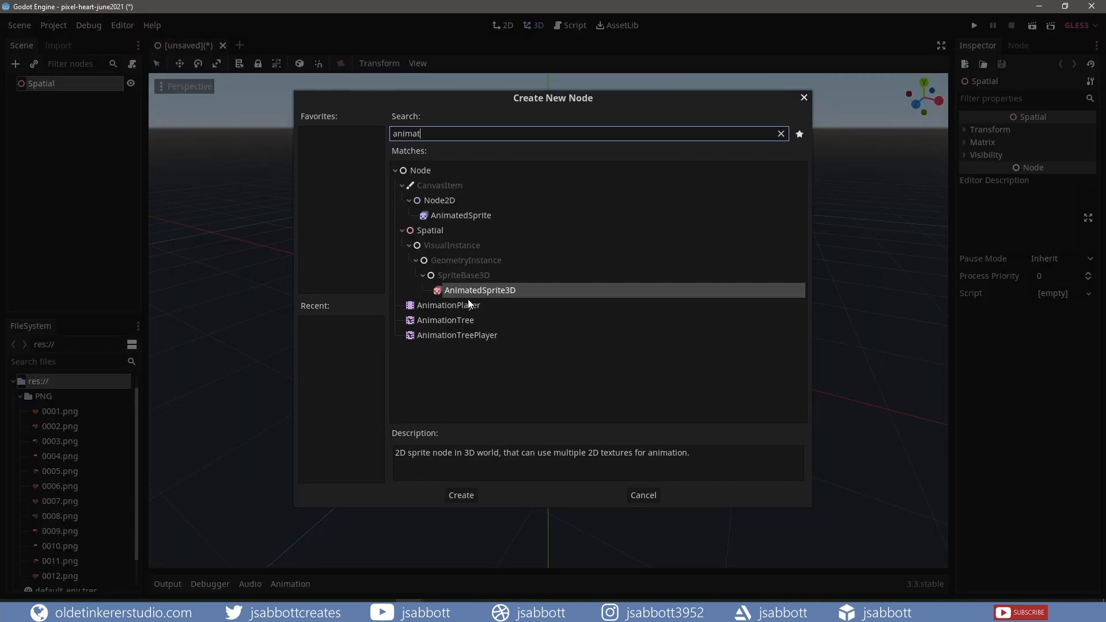
{"action": "left_click", "coordinate": [485, 292]}
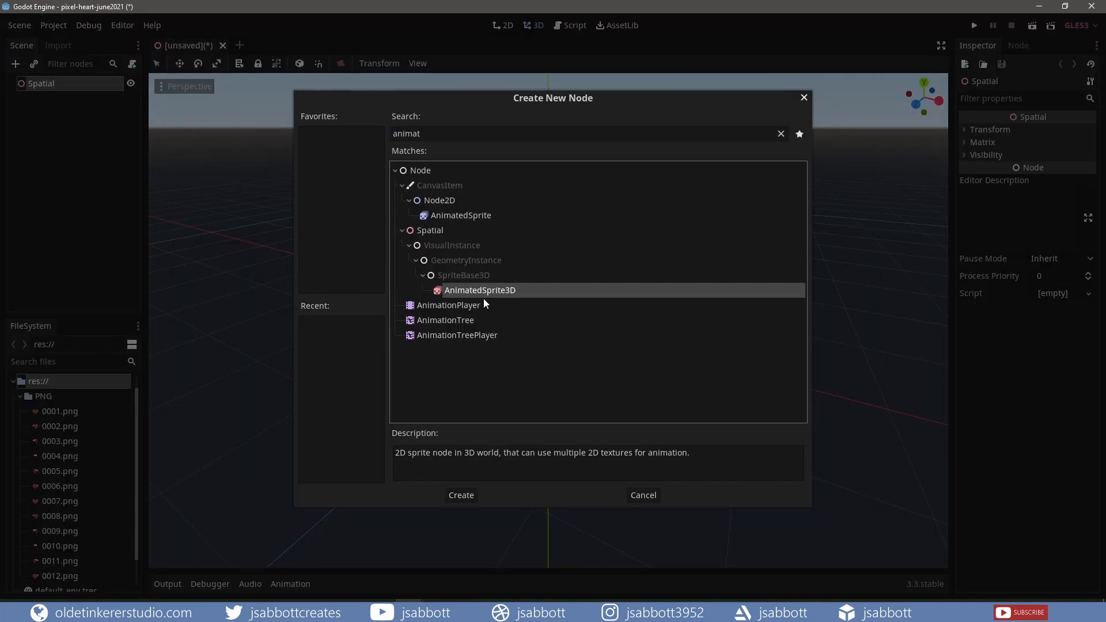
{"action": "left_click", "coordinate": [463, 495]}
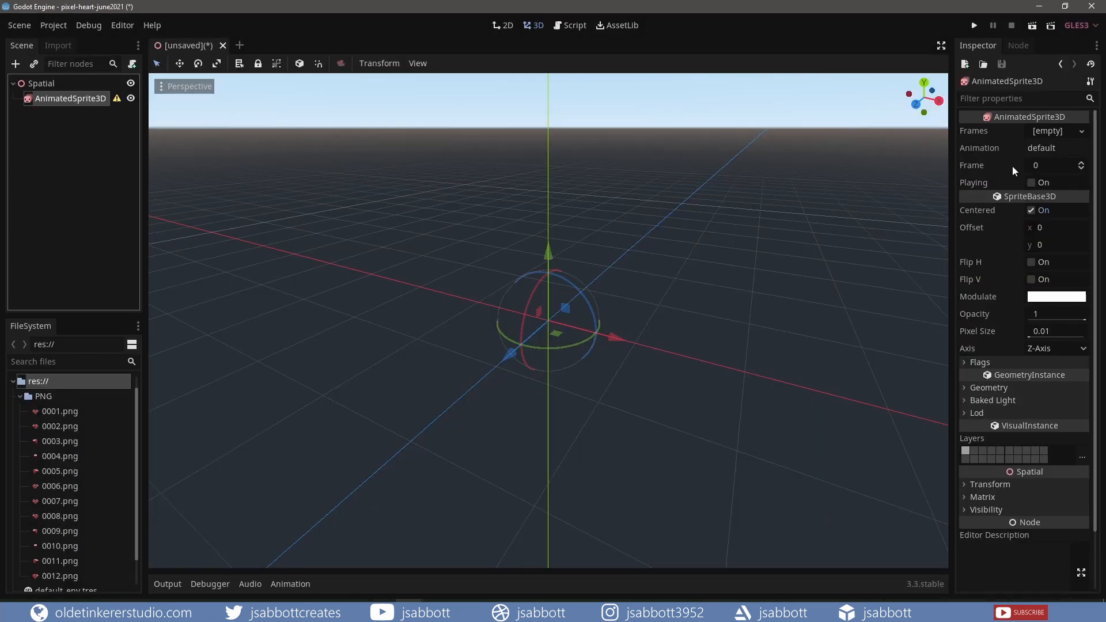
Create a new SpriteFrames resource for the AnimatedSprite3D and add images 0001.png to 0012.png as frames of its default animation.
{"action": "left_click", "coordinate": [1082, 131]}
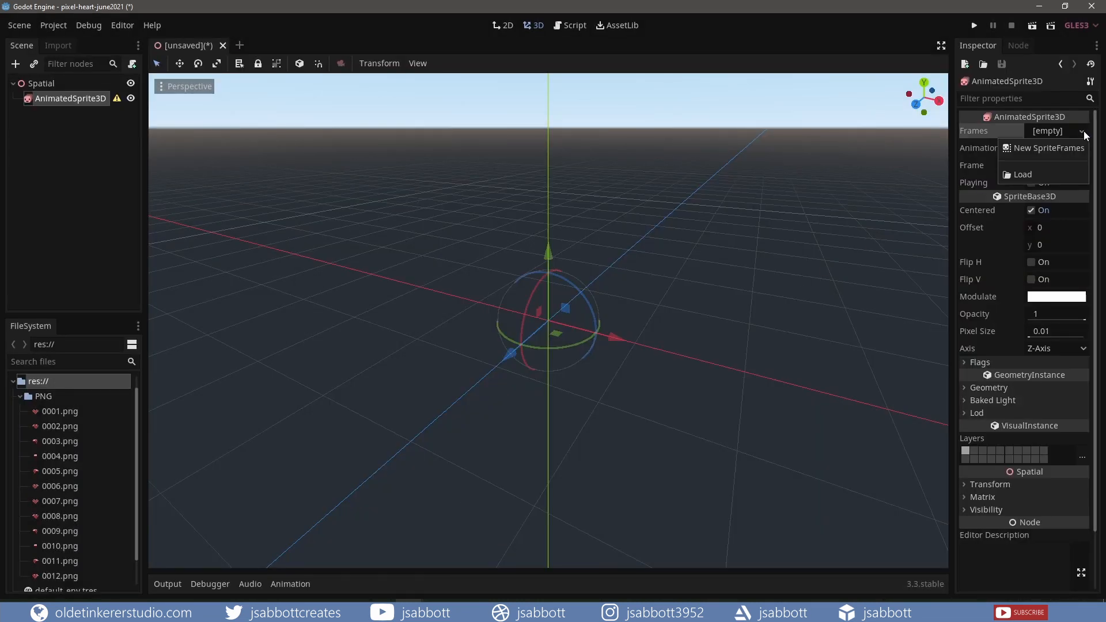
{"action": "left_click", "coordinate": [1058, 149]}
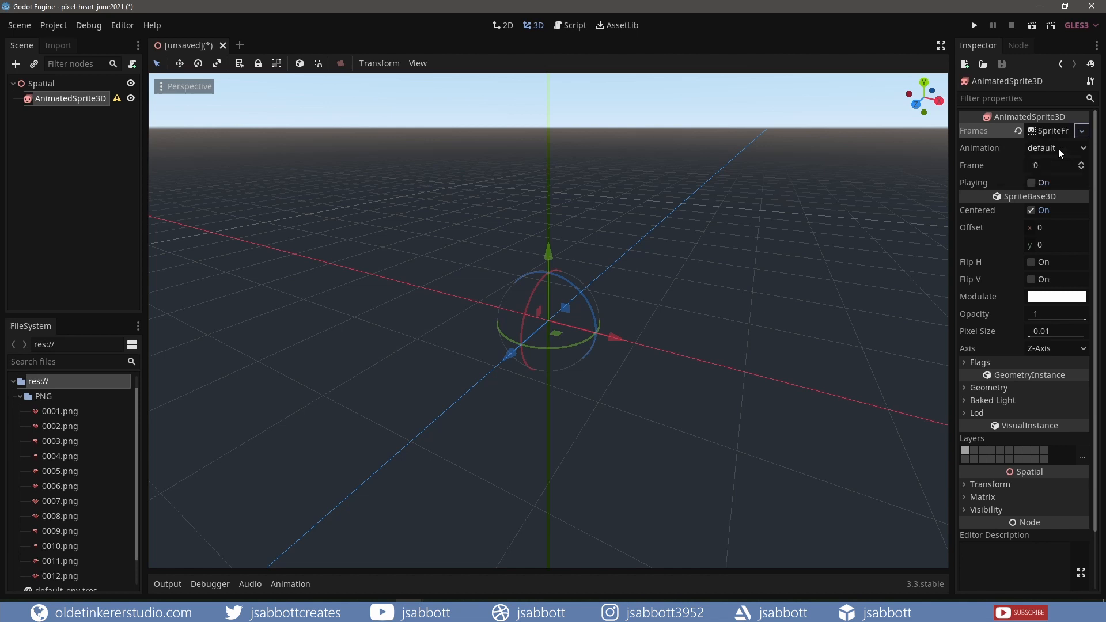
{"action": "left_click", "coordinate": [1052, 130]}
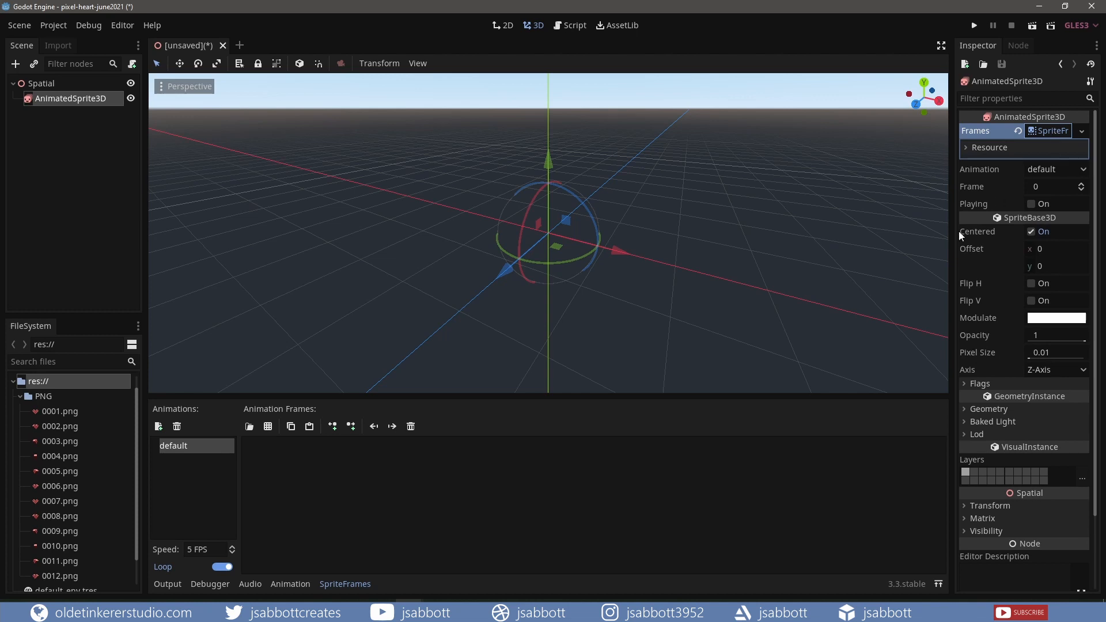
{"action": "left_click_drag", "start_coordinate": [58, 441], "coordinate": [338, 461]}
{"action": "left_click", "coordinate": [63, 411]}
{"action": "left_click", "coordinate": [68, 576], "text": "shift"}
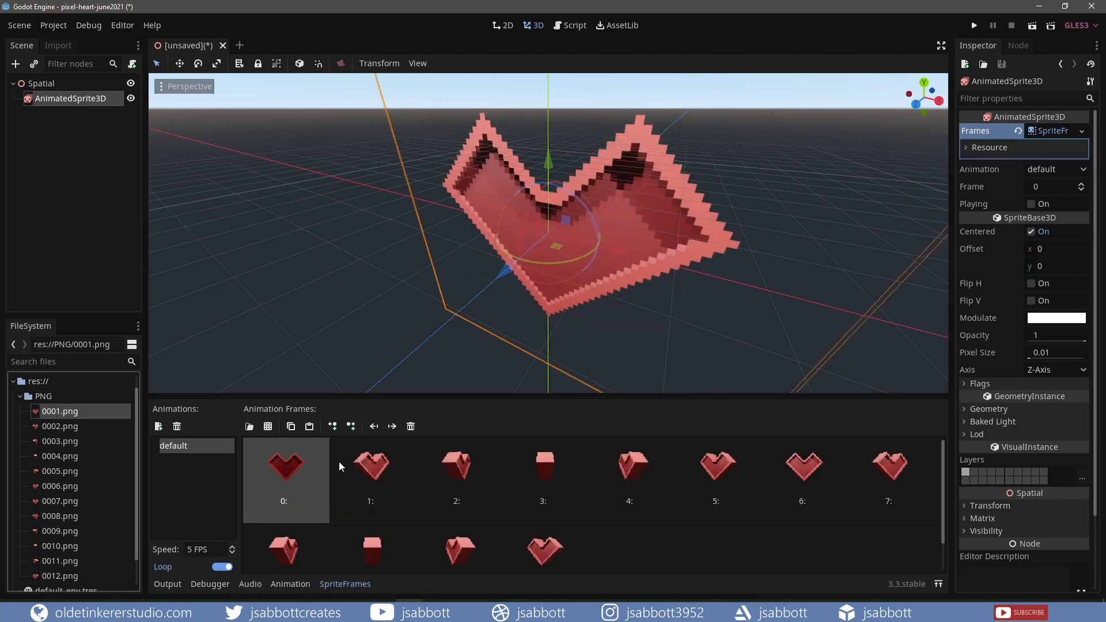
Play the AnimatedSprite3D animation in the 3D view to check the spinning heart, and stop it.
{"action": "scroll", "coordinate": [631, 213], "scroll_direction": "down", "scroll_amount": 3}
{"action": "middle_click_drag", "start_coordinate": [611, 264], "coordinate": [613, 237]}
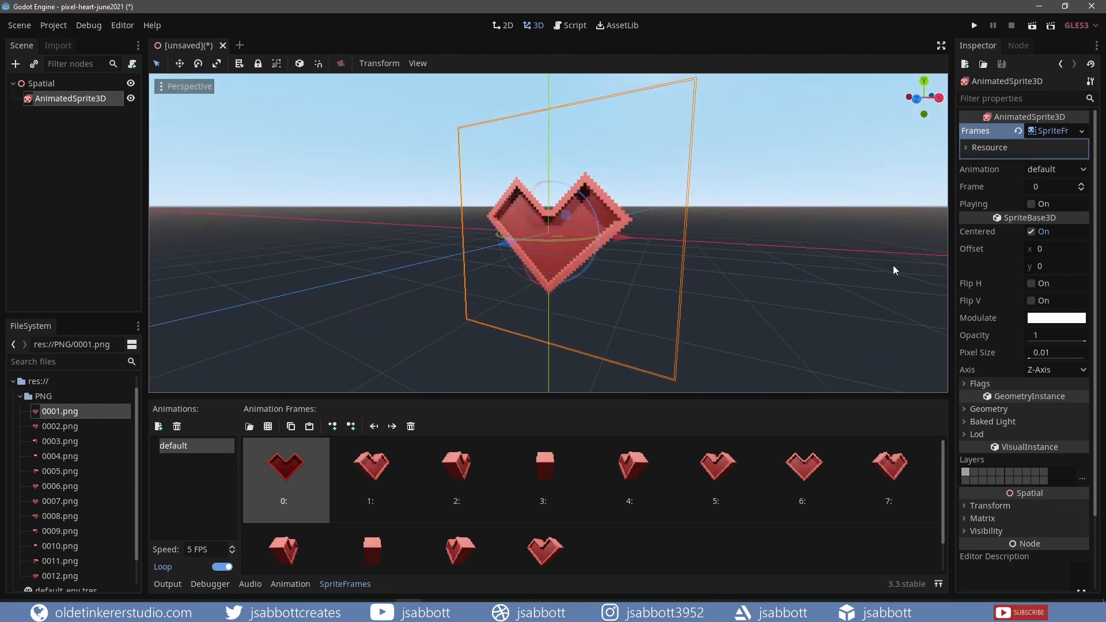
{"action": "left_click", "coordinate": [1030, 204]}
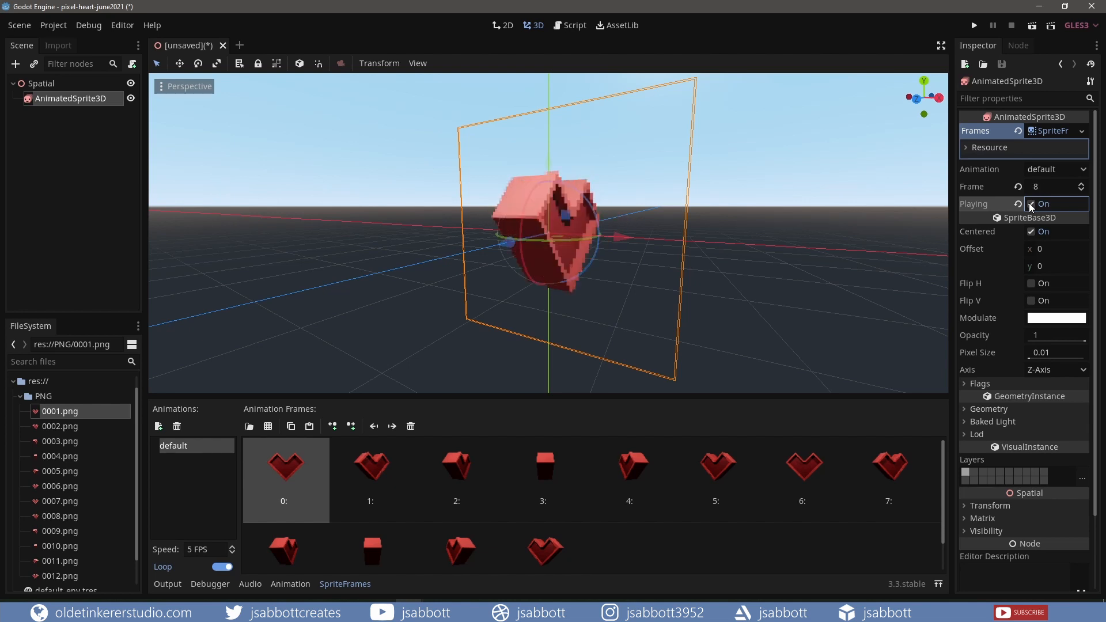
{"action": "left_click", "coordinate": [1031, 205]}
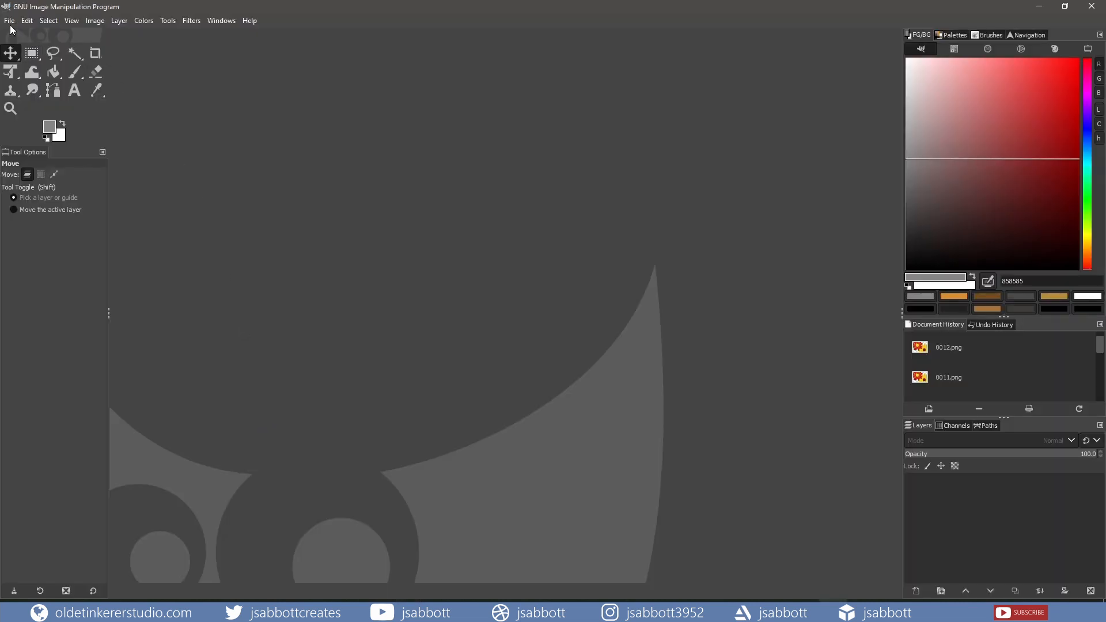
Switch to GIMP and create a new 2250 × 3000 px image filled with transparency.
{"action": "left_click", "coordinate": [10, 21]}
{"action": "left_click", "coordinate": [18, 33]}
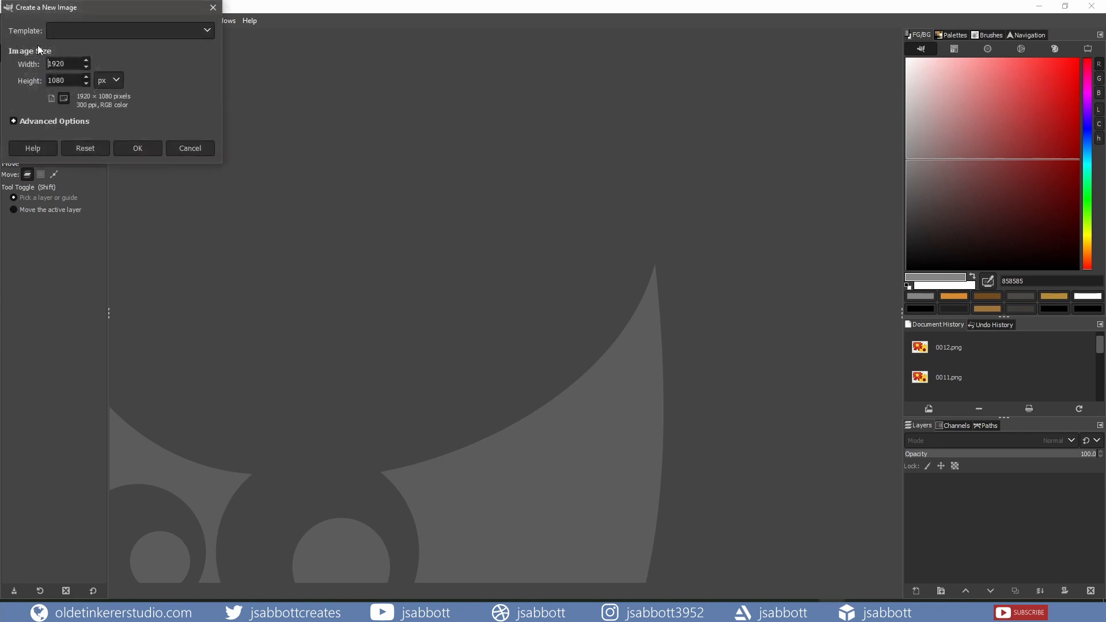
{"action": "double_click", "coordinate": [72, 64]}
{"action": "type", "text": "2250"}
{"action": "key", "text": "Tab"}
{"action": "type", "text": "3000"}
{"action": "left_click", "coordinate": [14, 121]}
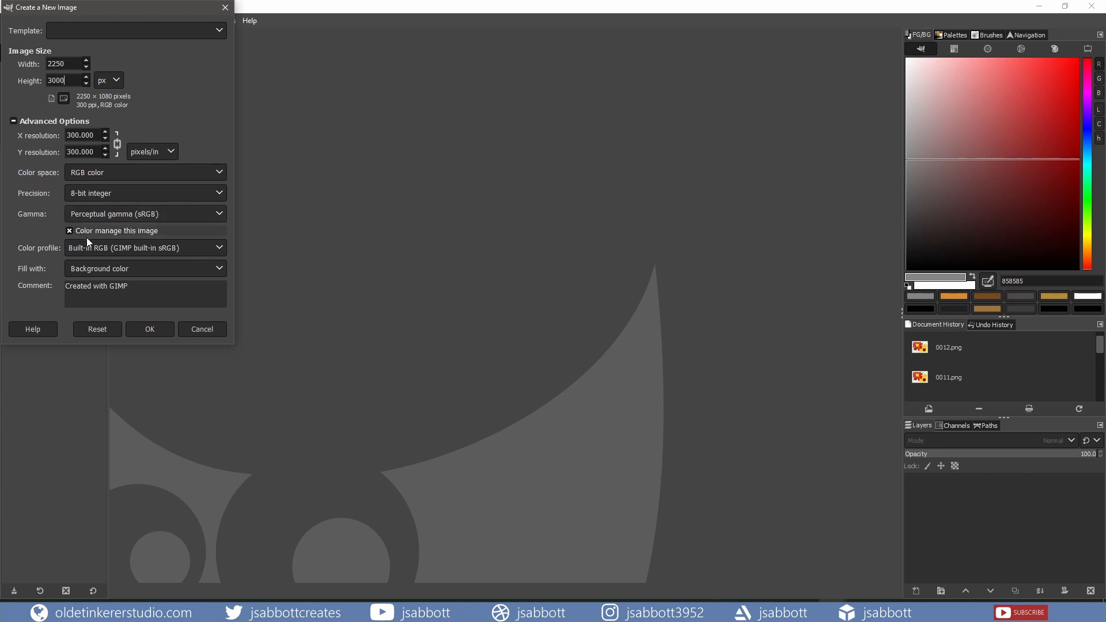
{"action": "left_click", "coordinate": [105, 271]}
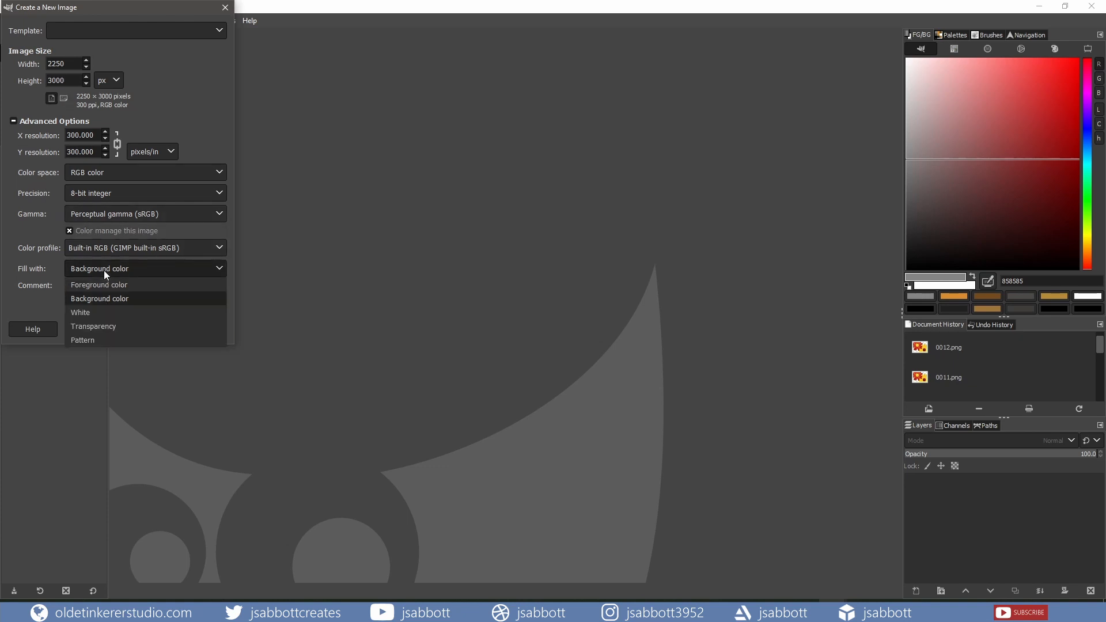
{"action": "left_click", "coordinate": [107, 327]}
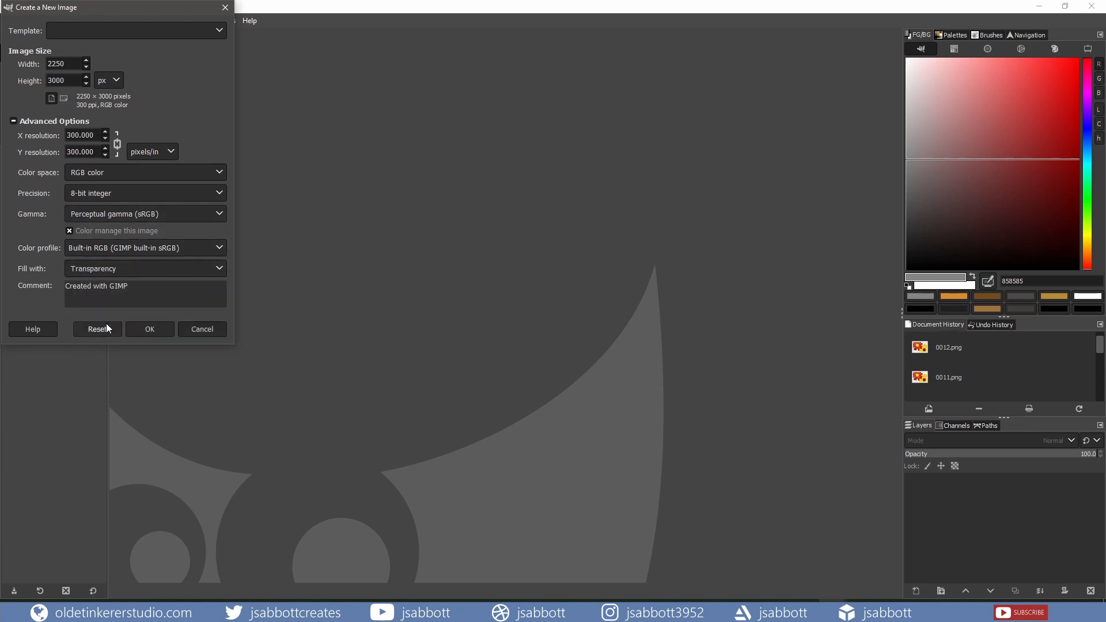
{"action": "left_click", "coordinate": [150, 329]}
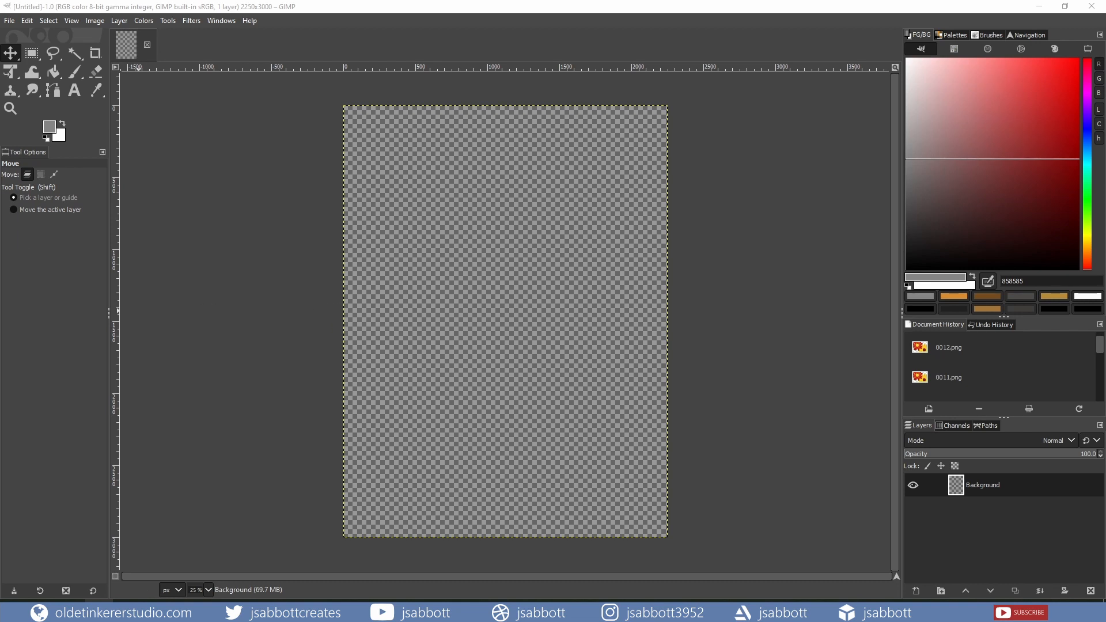
Add the frames 0001.png, 0002.png and 0003.png as layers and place them side by side in the canvas's first row.
{"action": "left_click_drag", "start_coordinate": [458, 255], "coordinate": [459, 255]}
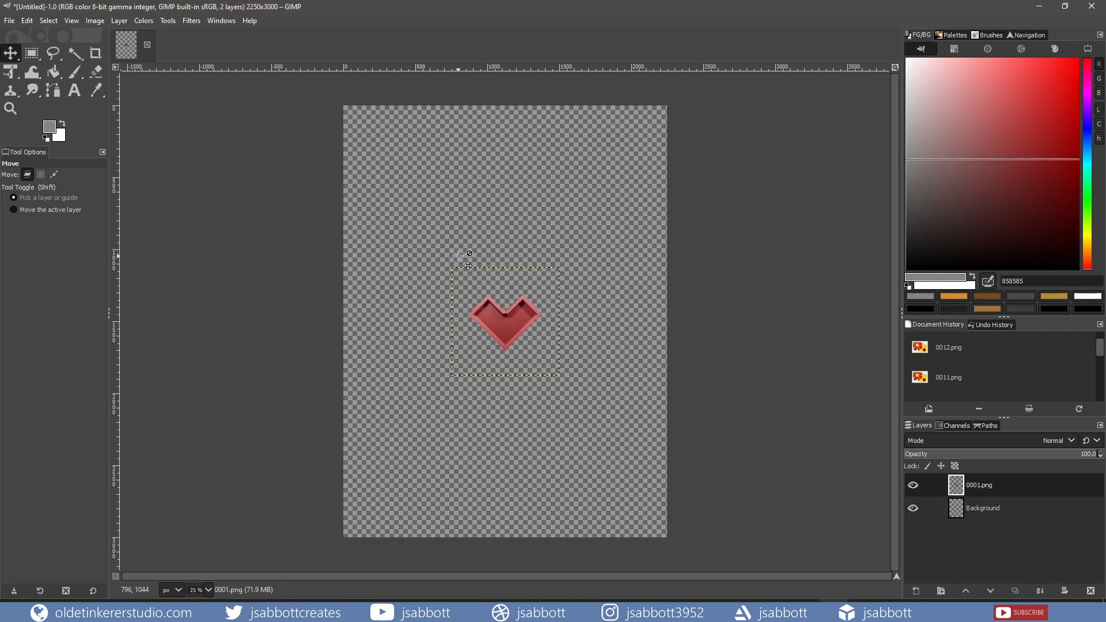
{"action": "left_click_drag", "start_coordinate": [495, 314], "coordinate": [392, 154]}
{"action": "left_click_drag", "start_coordinate": [535, 311], "coordinate": [517, 163]}
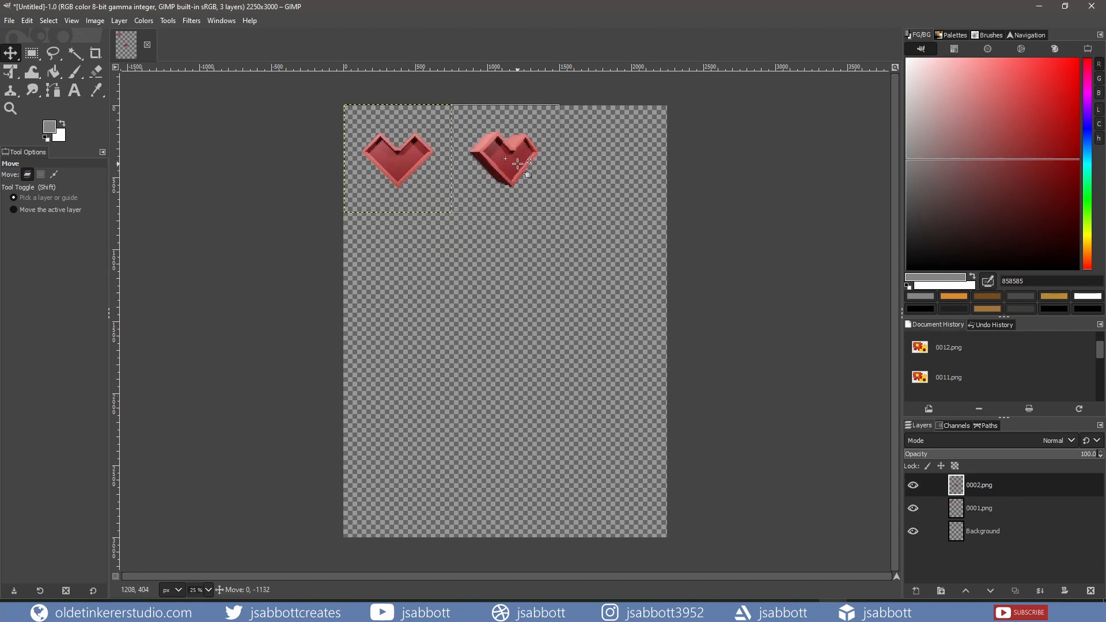
{"action": "left_click_drag", "start_coordinate": [512, 315], "coordinate": [619, 153]}
Add the frames 0004.png, 0005.png and 0006.png as layers and place them side by side in the second row.
{"action": "left_click_drag", "start_coordinate": [573, 408], "coordinate": [572, 407]}
{"action": "left_click_drag", "start_coordinate": [509, 324], "coordinate": [402, 269]}
{"action": "left_click_drag", "start_coordinate": [415, 399], "coordinate": [415, 399]}
{"action": "left_click", "coordinate": [979, 485]}
{"action": "left_click_drag", "start_coordinate": [515, 332], "coordinate": [516, 277]}
{"action": "left_click_drag", "start_coordinate": [416, 399], "coordinate": [415, 399]}
{"action": "left_click", "coordinate": [979, 508]}
{"action": "left_click_drag", "start_coordinate": [504, 338], "coordinate": [610, 281]}
Place the frames 0007.png to 0012.png in the third and fourth rows and export the sprite sheet as pixel-heart.png.
{"action": "left_click_drag", "start_coordinate": [482, 409], "coordinate": [481, 409]}
{"action": "left_click_drag", "start_coordinate": [517, 333], "coordinate": [409, 387]}
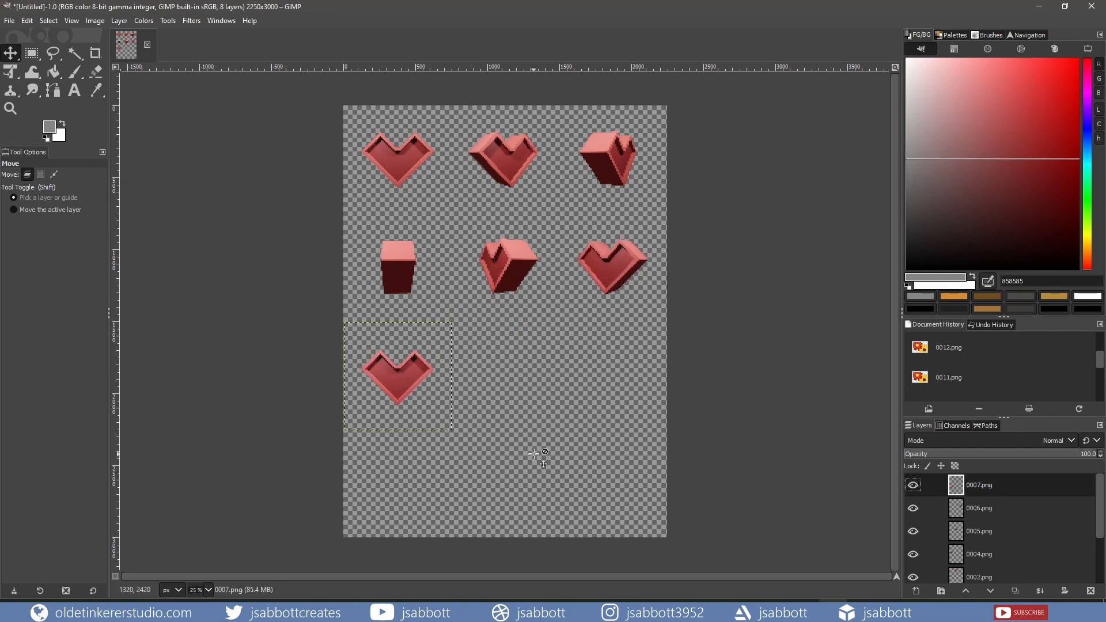
{"action": "left_click_drag", "start_coordinate": [516, 324], "coordinate": [515, 477]}
{"action": "left_click_drag", "start_coordinate": [507, 316], "coordinate": [613, 478]}
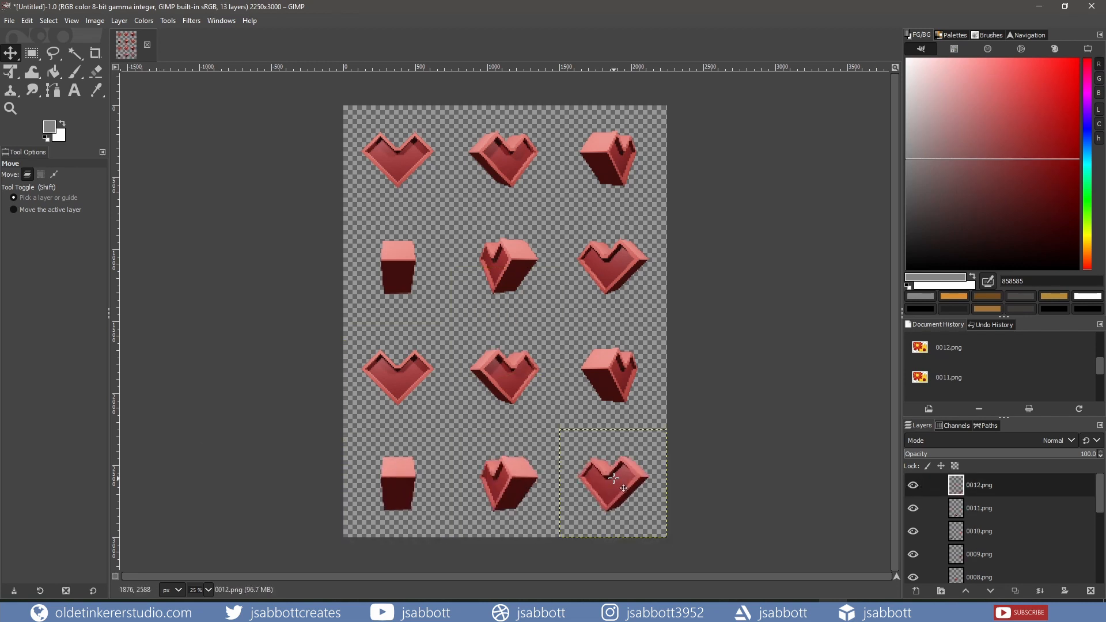
{"action": "left_click", "coordinate": [10, 21]}
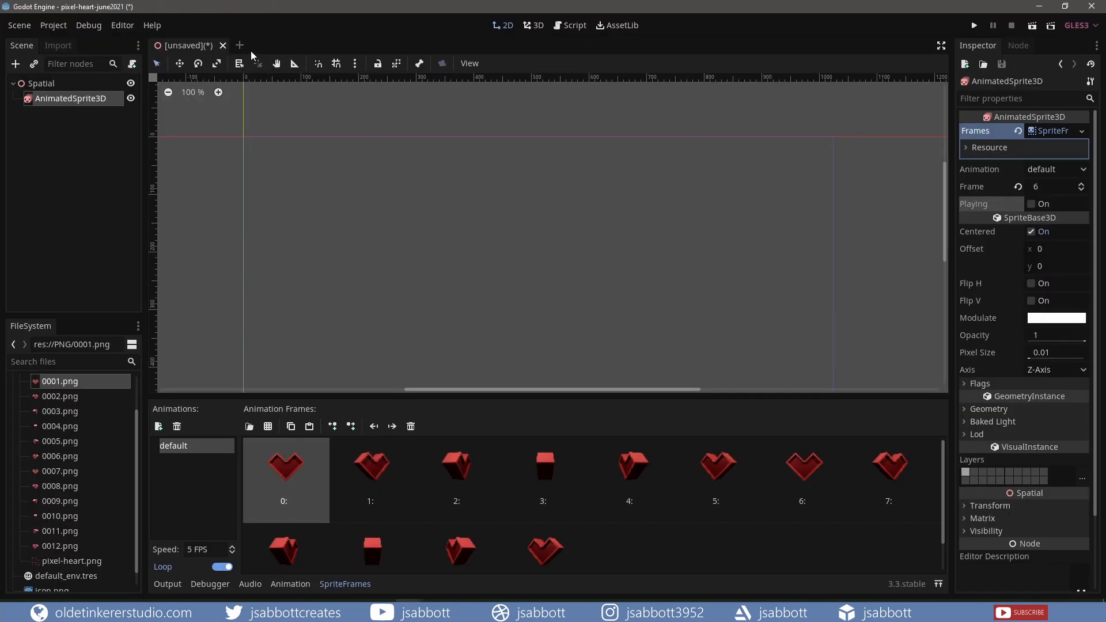
Switch to Godot, start a new scene with a 2D root node and add a Sprite node beneath it.
{"action": "left_click", "coordinate": [242, 45]}
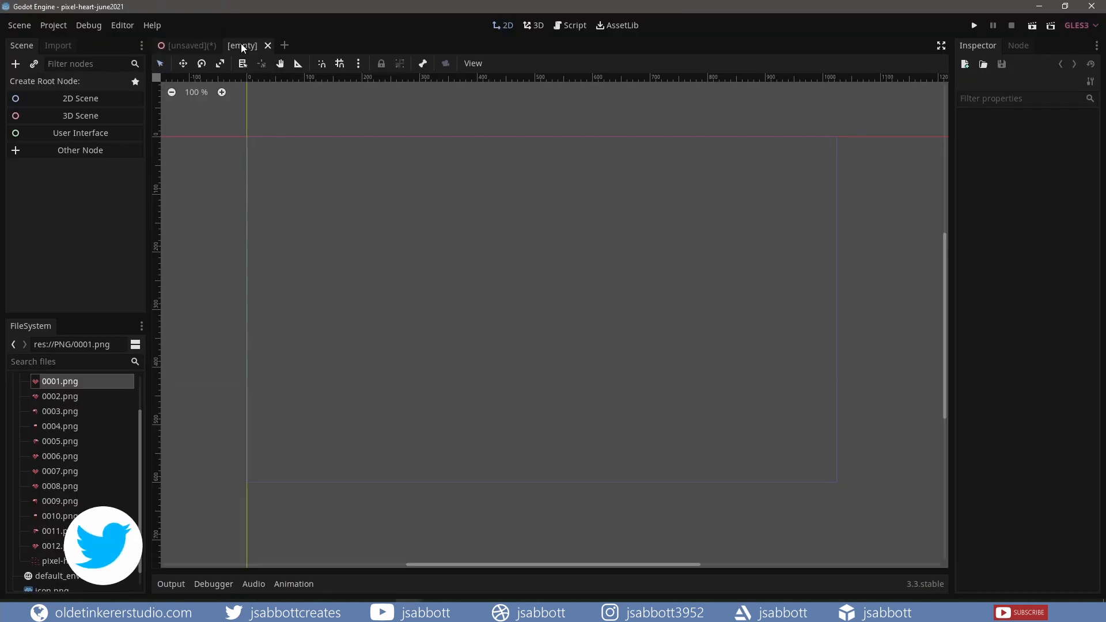
{"action": "left_click", "coordinate": [67, 99]}
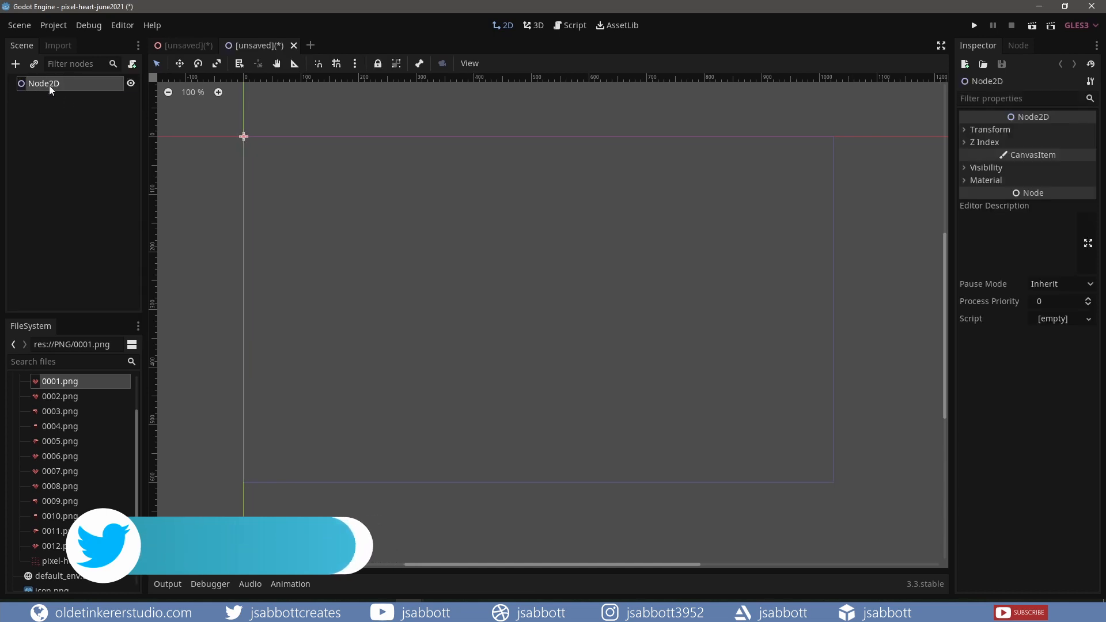
{"action": "left_click", "coordinate": [15, 65]}
{"action": "type", "text": "s"}
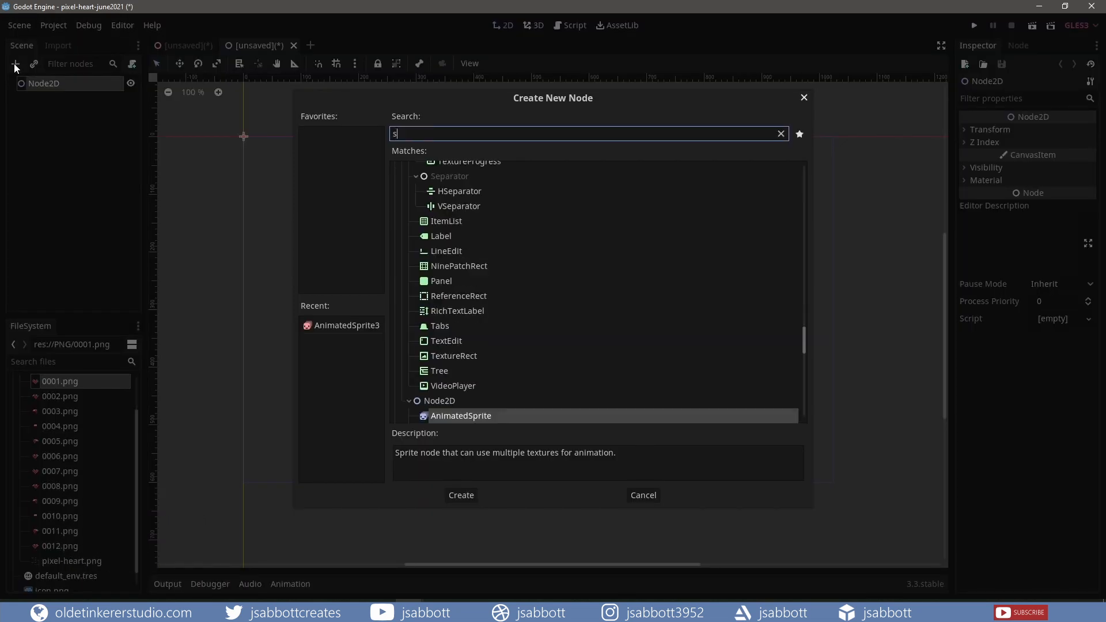
{"action": "type", "text": "prite"}
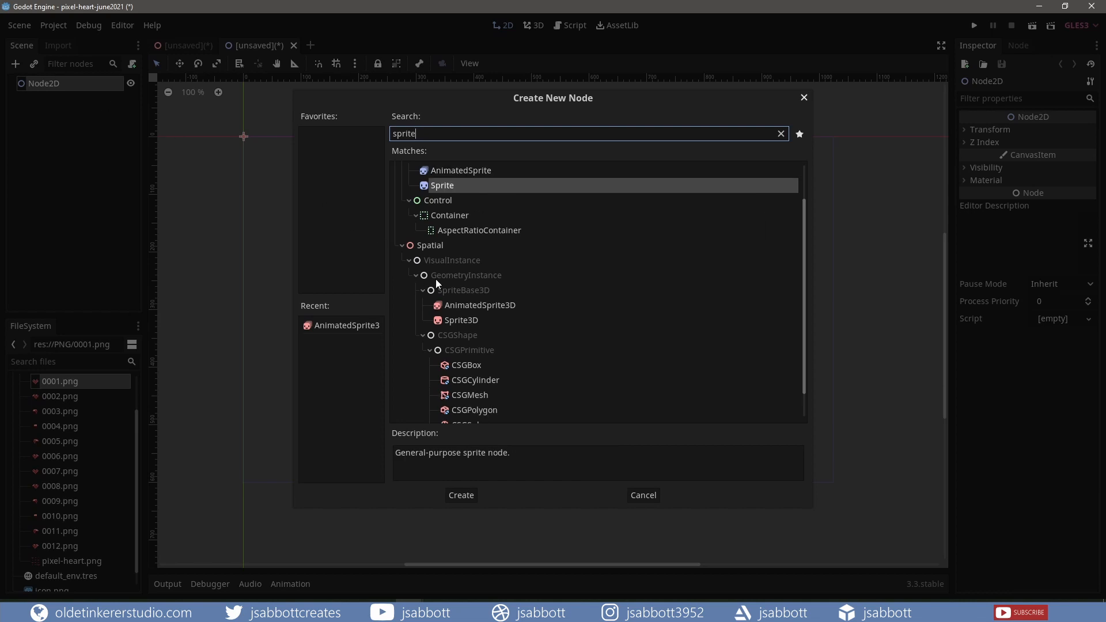
{"action": "left_click", "coordinate": [462, 497]}
Assign pixel-heart.png as the Sprite's texture.
{"action": "left_click_drag", "start_coordinate": [51, 562], "coordinate": [1057, 132]}
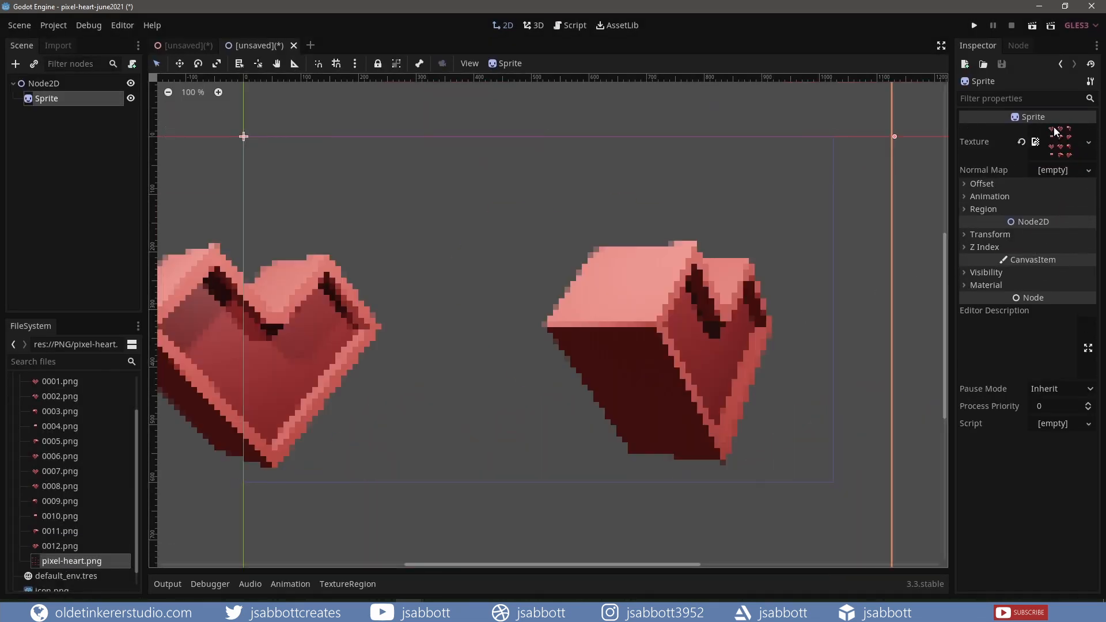
{"action": "scroll", "coordinate": [759, 324], "scroll_direction": "down", "scroll_amount": 6}
{"action": "scroll", "coordinate": [758, 326], "scroll_direction": "down", "scroll_amount": 9}
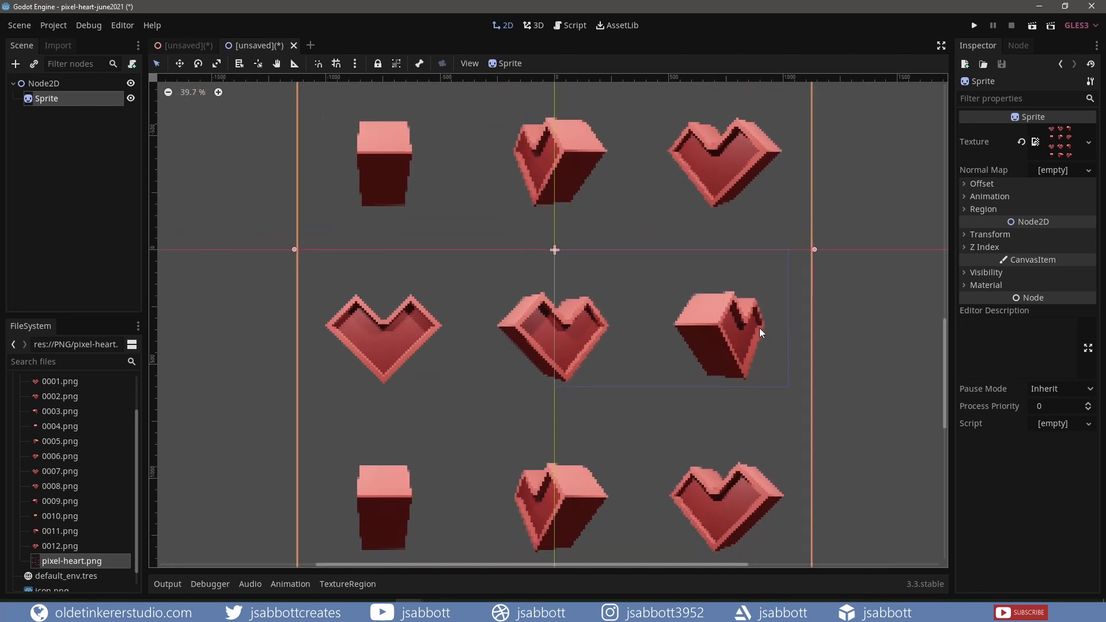
{"action": "scroll", "coordinate": [762, 337], "scroll_direction": "down", "scroll_amount": 2}
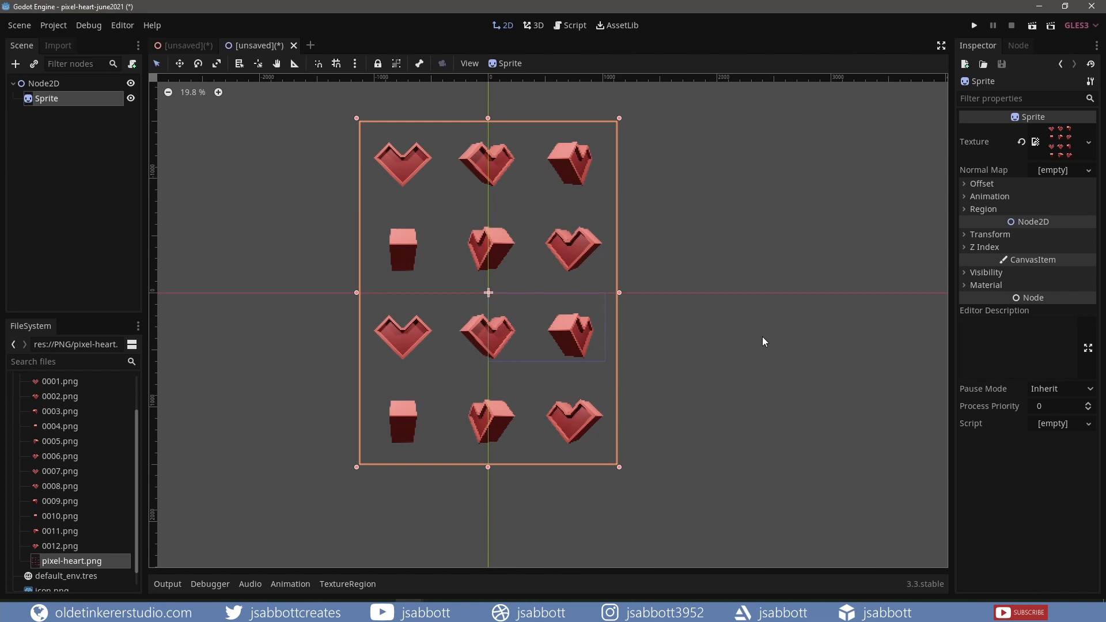
Divide the Sprite's texture into 3 horizontal frames and 4 vertical frames.
{"action": "left_click", "coordinate": [965, 197]}
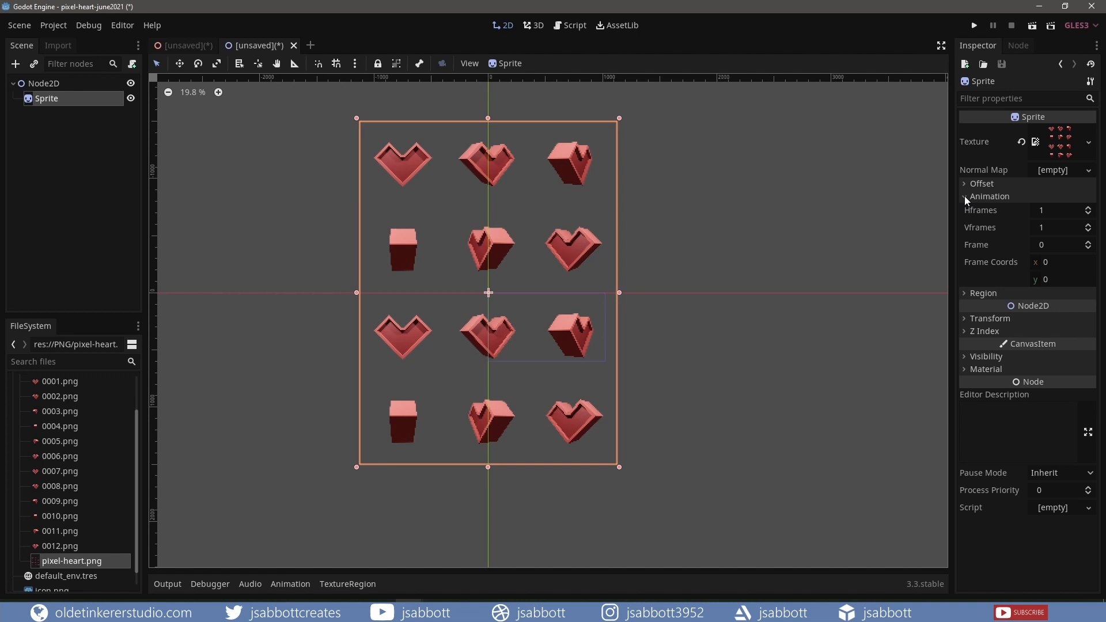
{"action": "left_click", "coordinate": [1087, 207]}
{"action": "left_click", "coordinate": [1088, 208]}
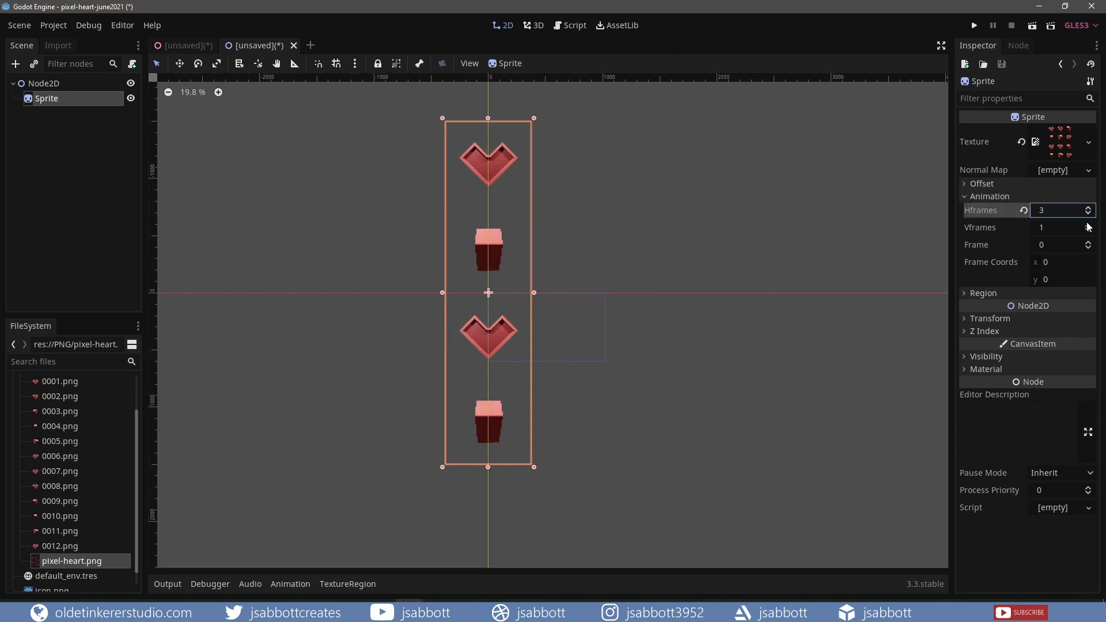
{"action": "left_click", "coordinate": [1088, 225]}
{"action": "left_click", "coordinate": [1088, 225]}
{"action": "left_click", "coordinate": [1088, 225]}
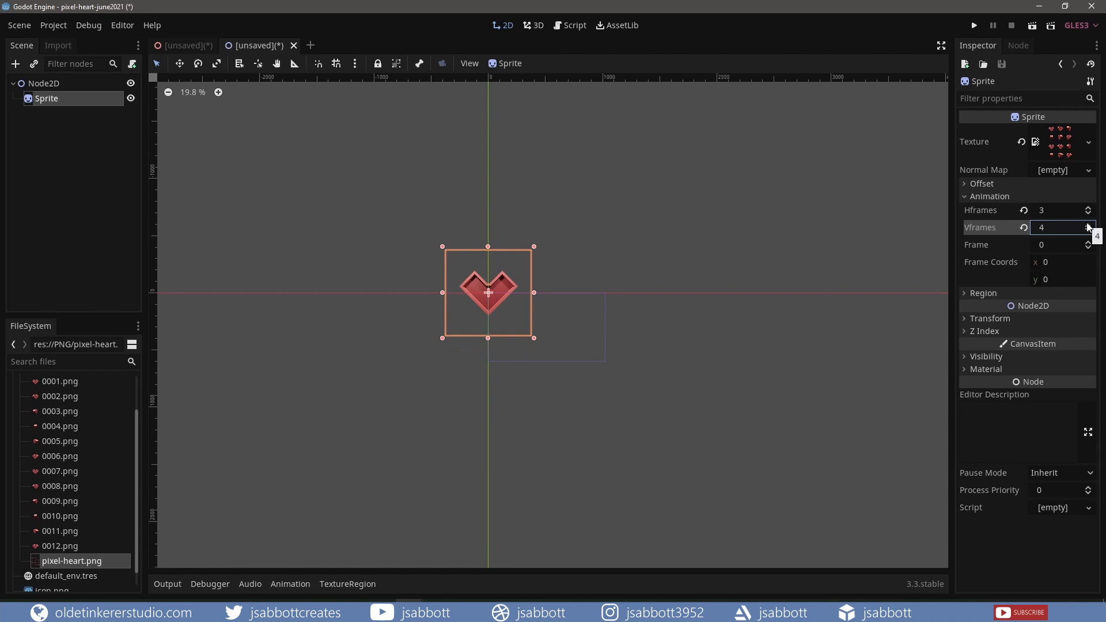
Add an AnimationPlayer node beneath the Node2D root.
{"action": "left_click", "coordinate": [38, 82]}
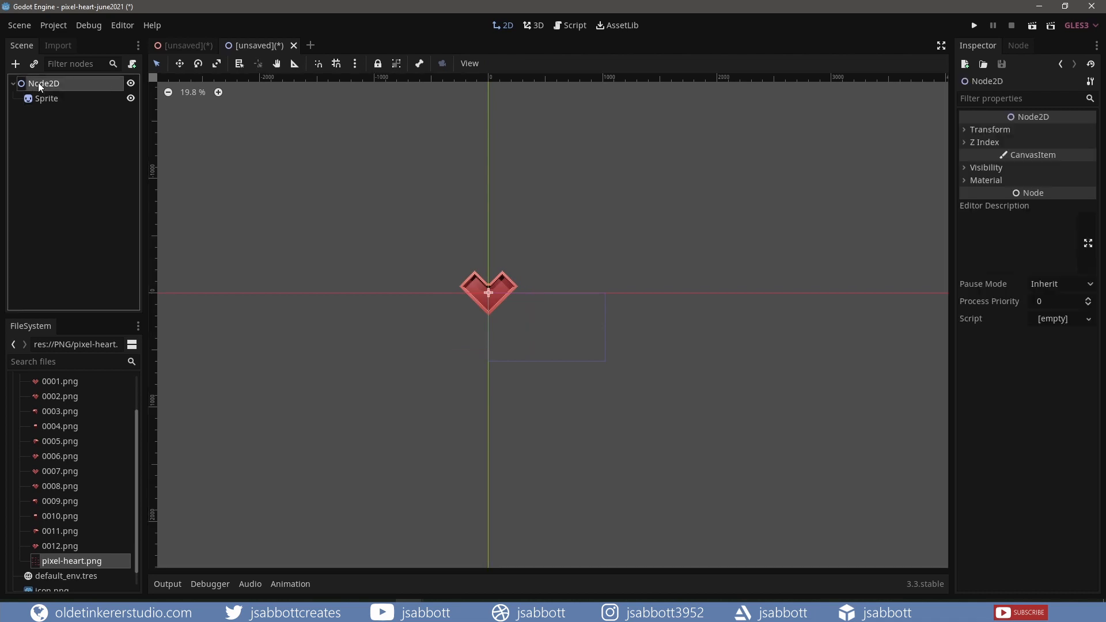
{"action": "left_click", "coordinate": [16, 64]}
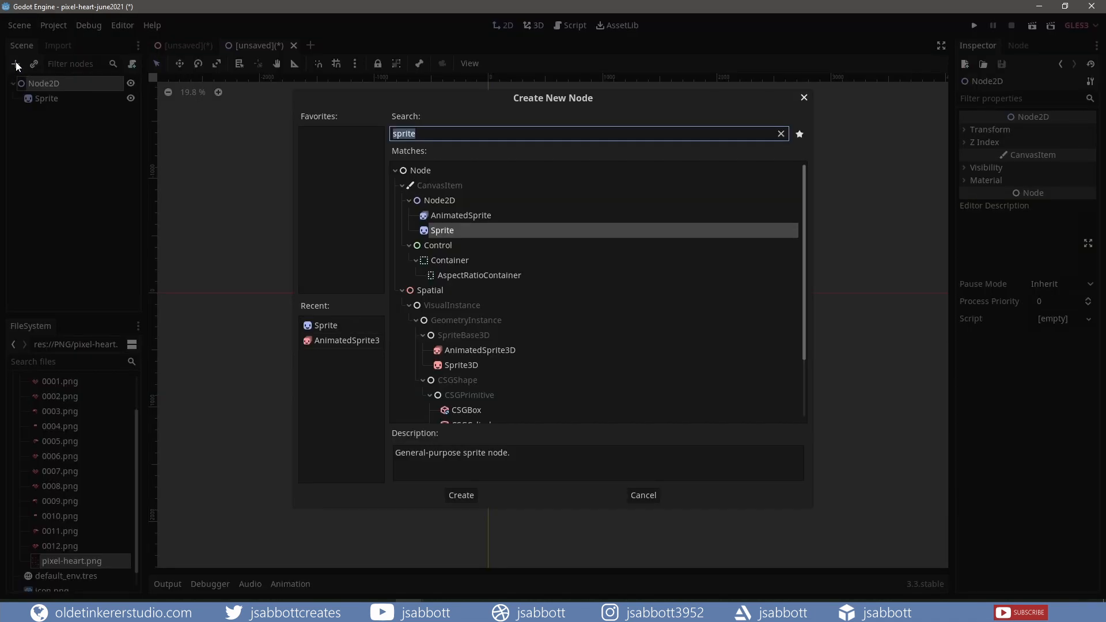
{"action": "type", "text": "animation"}
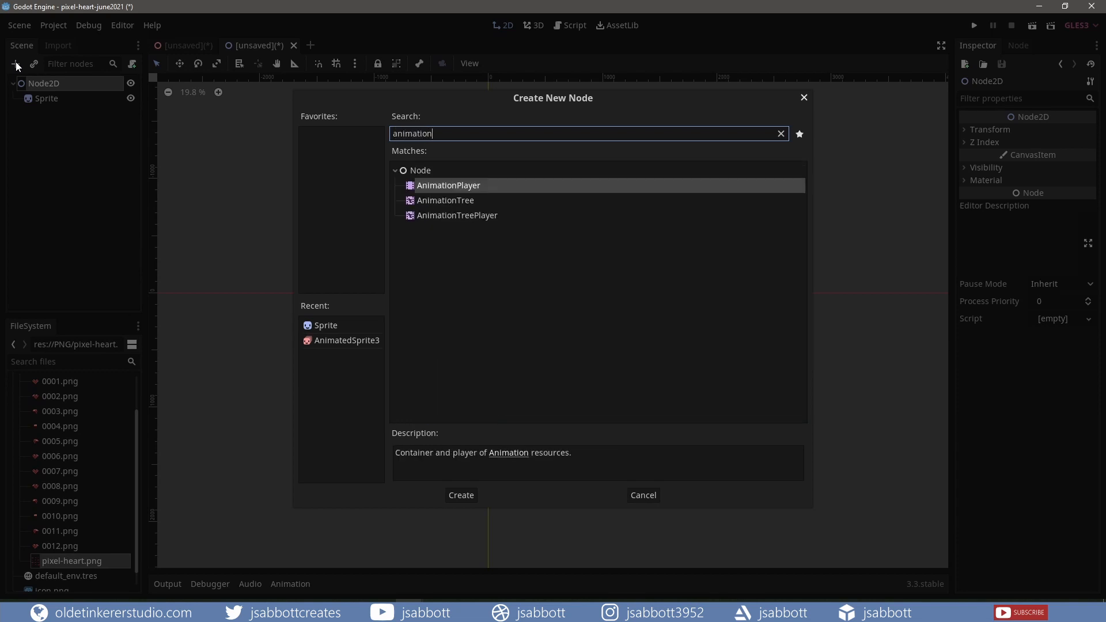
{"action": "left_click", "coordinate": [461, 495]}
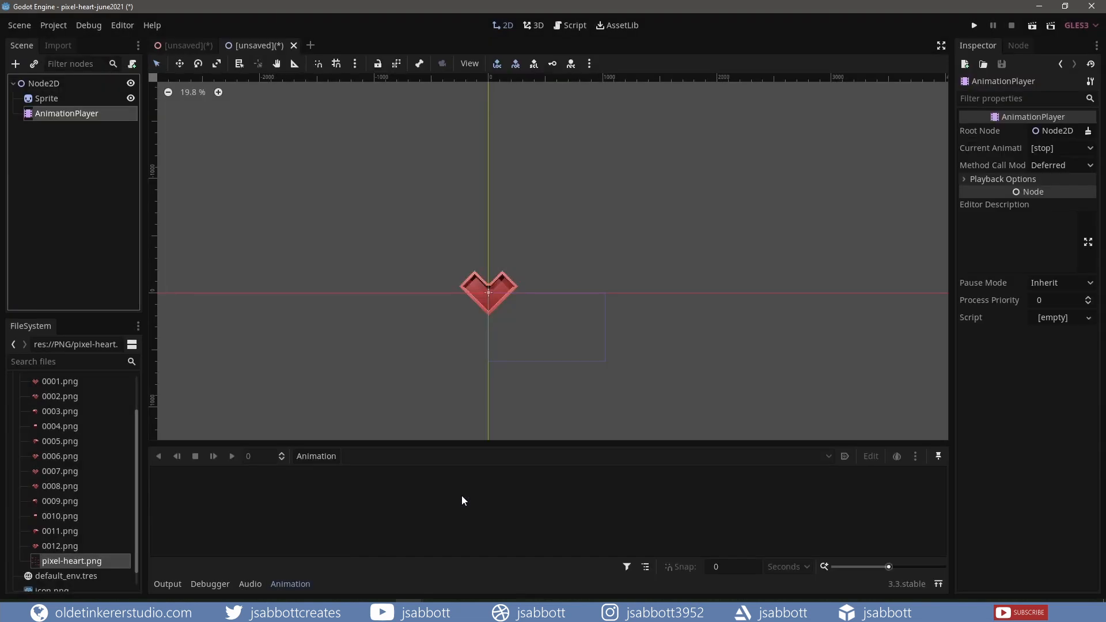
Create a new animation named pixel-heart in the AnimationPlayer.
{"action": "left_click", "coordinate": [312, 456]}
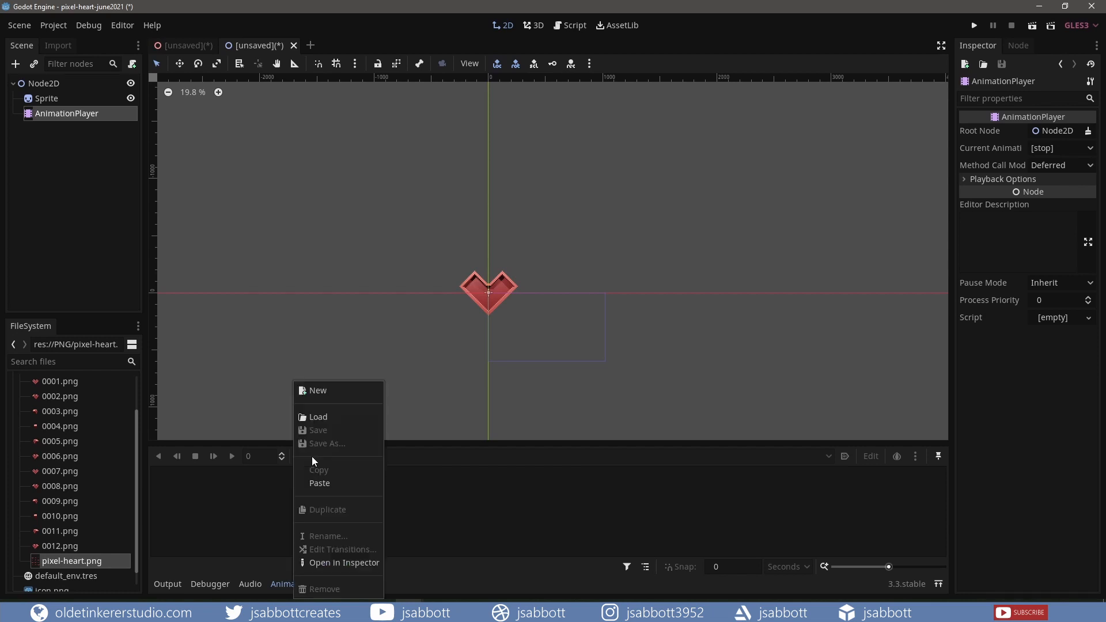
{"action": "left_click", "coordinate": [318, 391]}
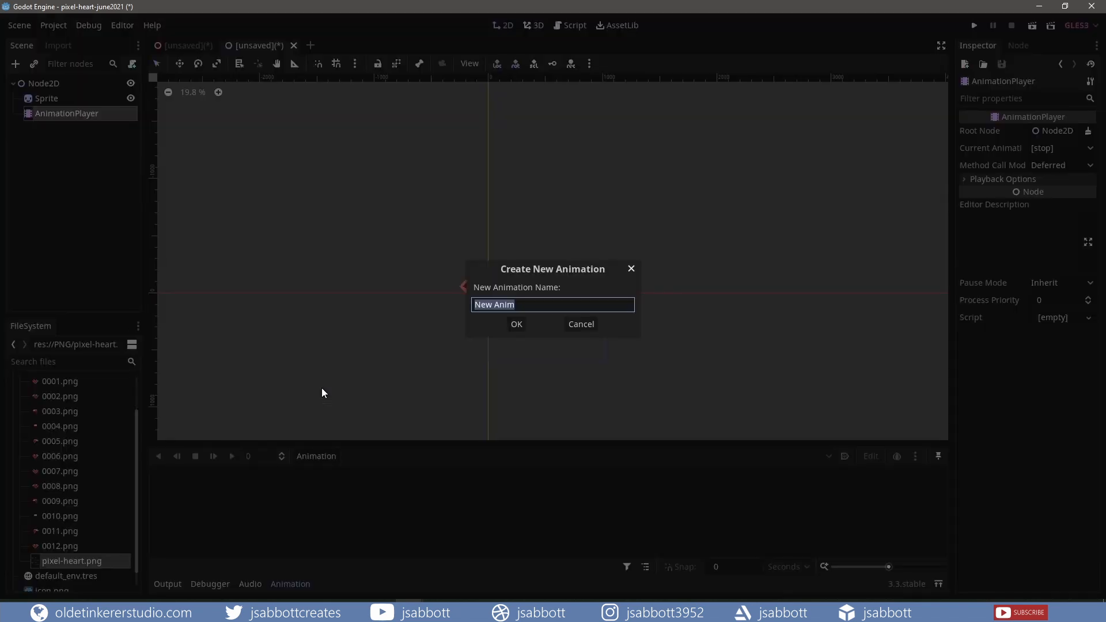
{"action": "type", "text": "pixel-heart"}
{"action": "left_click", "coordinate": [518, 324]}
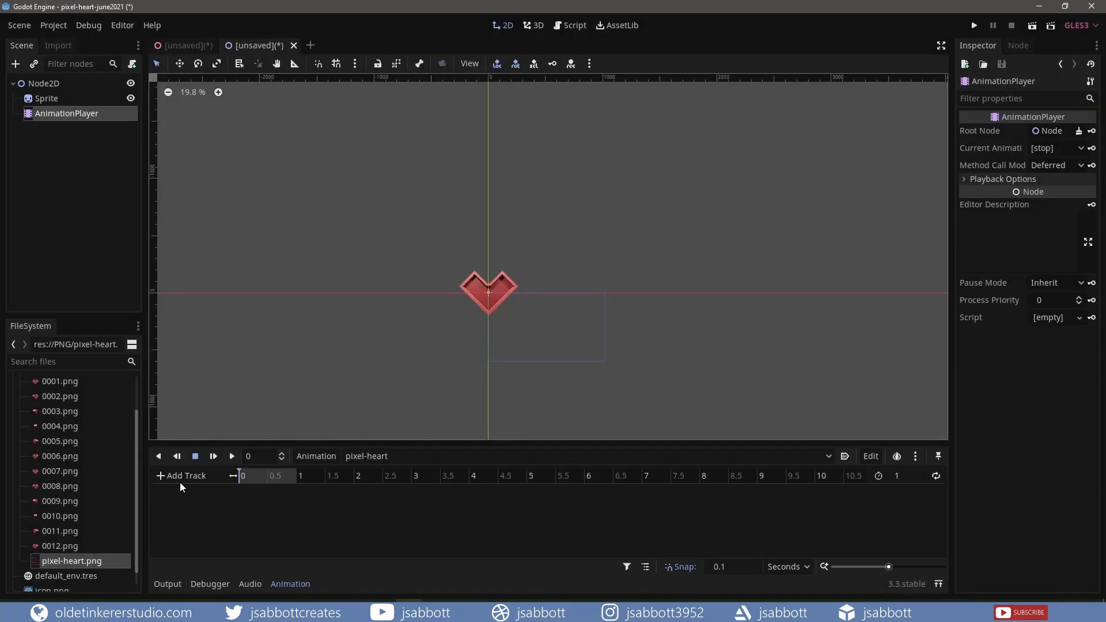
Add a property track to the animation for the Sprite's frame property.
{"action": "left_click", "coordinate": [162, 477]}
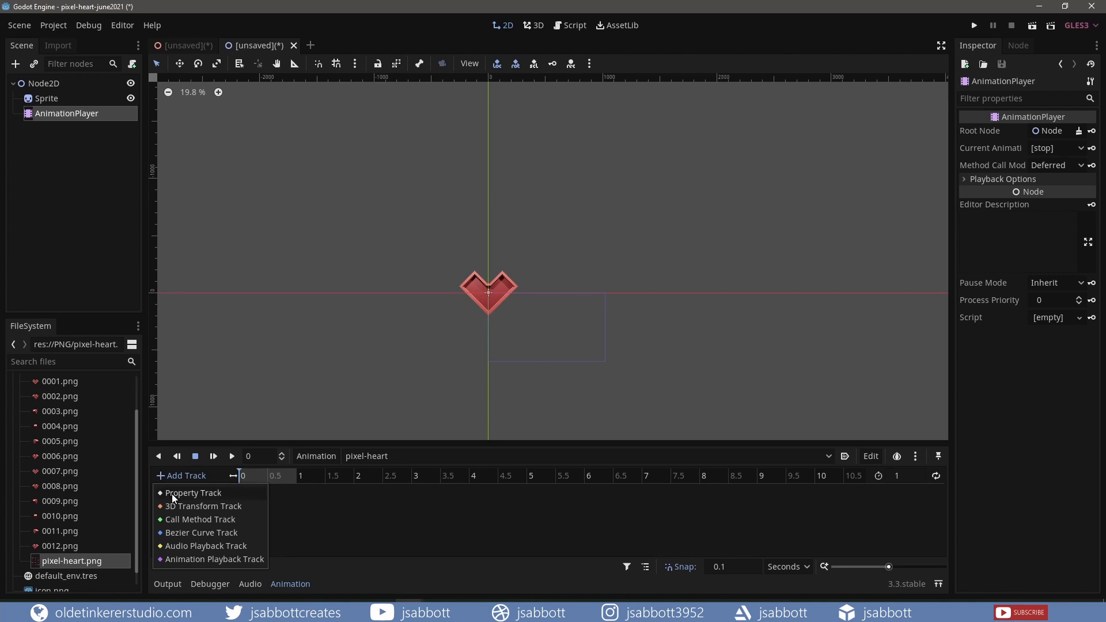
{"action": "left_click", "coordinate": [172, 495]}
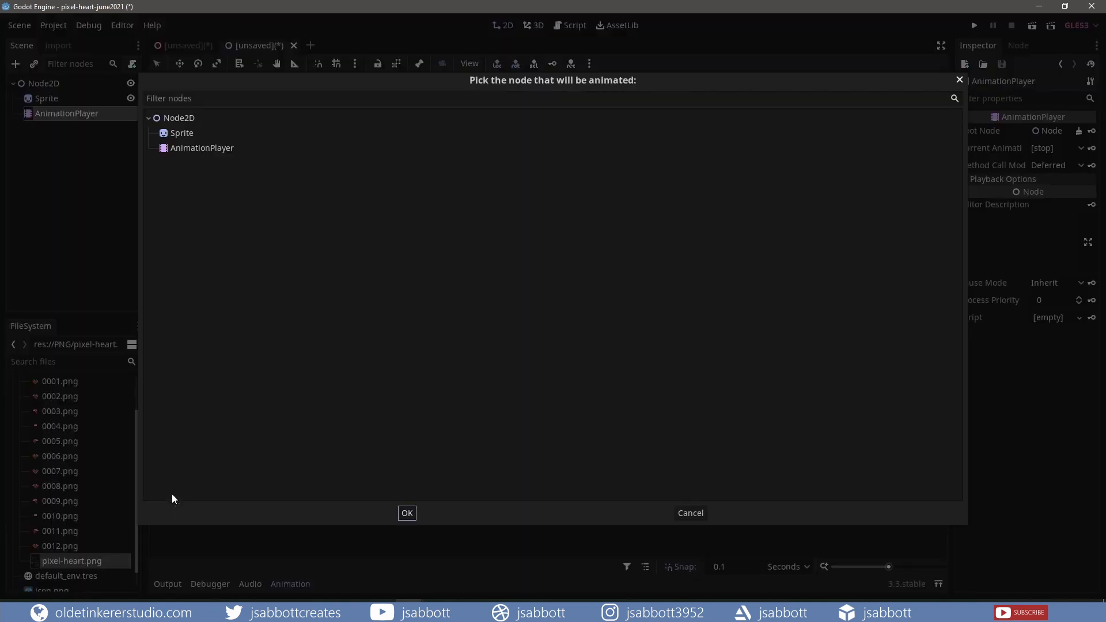
{"action": "left_click", "coordinate": [182, 133]}
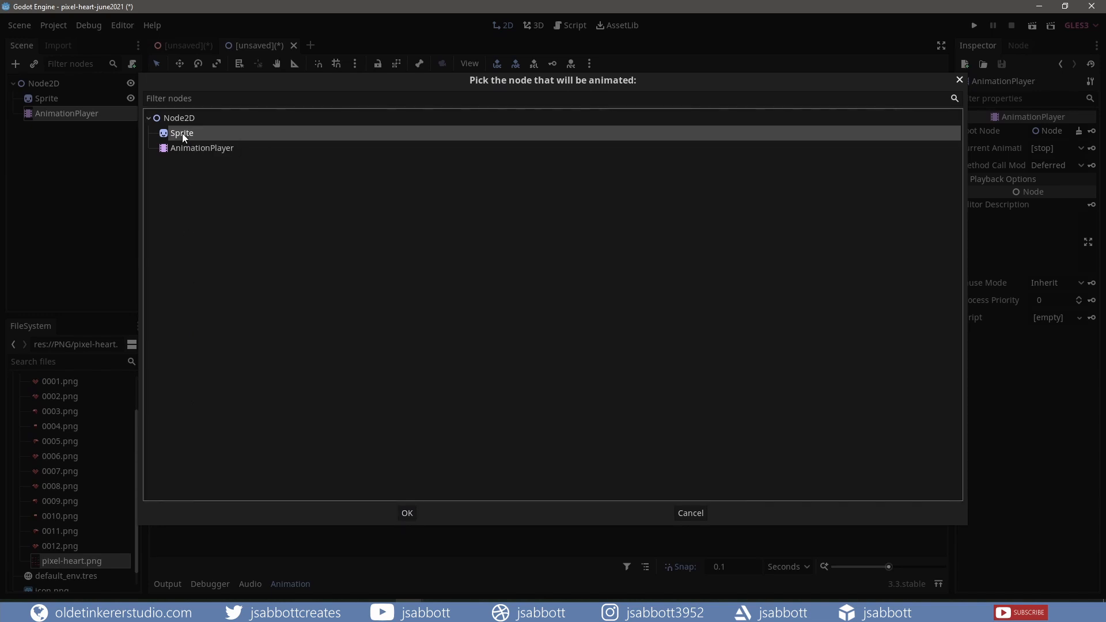
{"action": "left_click", "coordinate": [407, 513]}
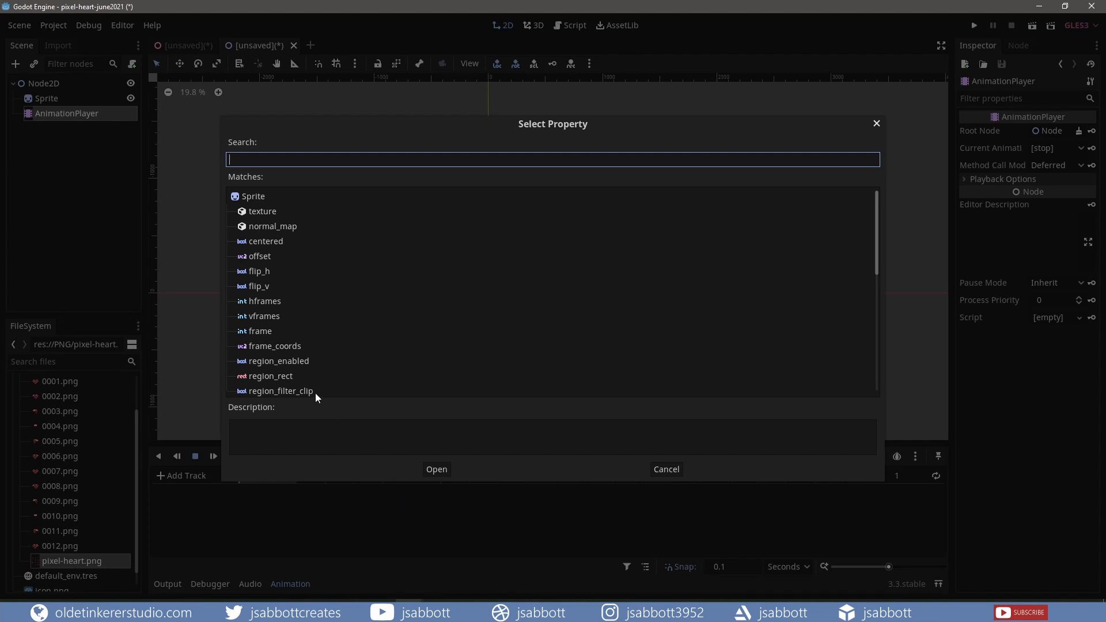
{"action": "left_click", "coordinate": [261, 331]}
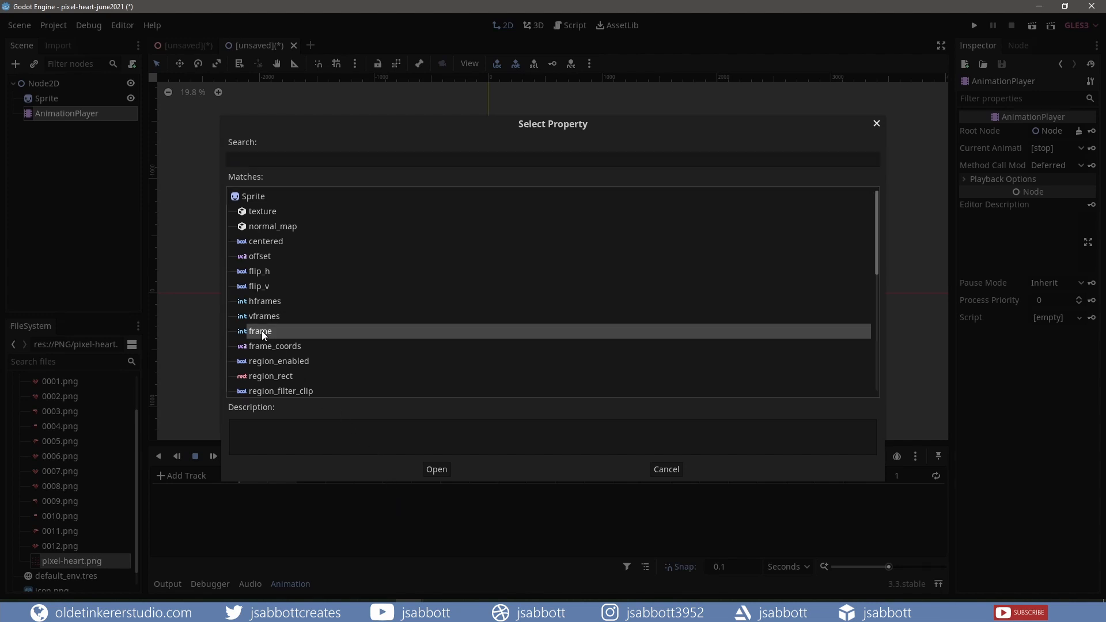
{"action": "left_click", "coordinate": [436, 469]}
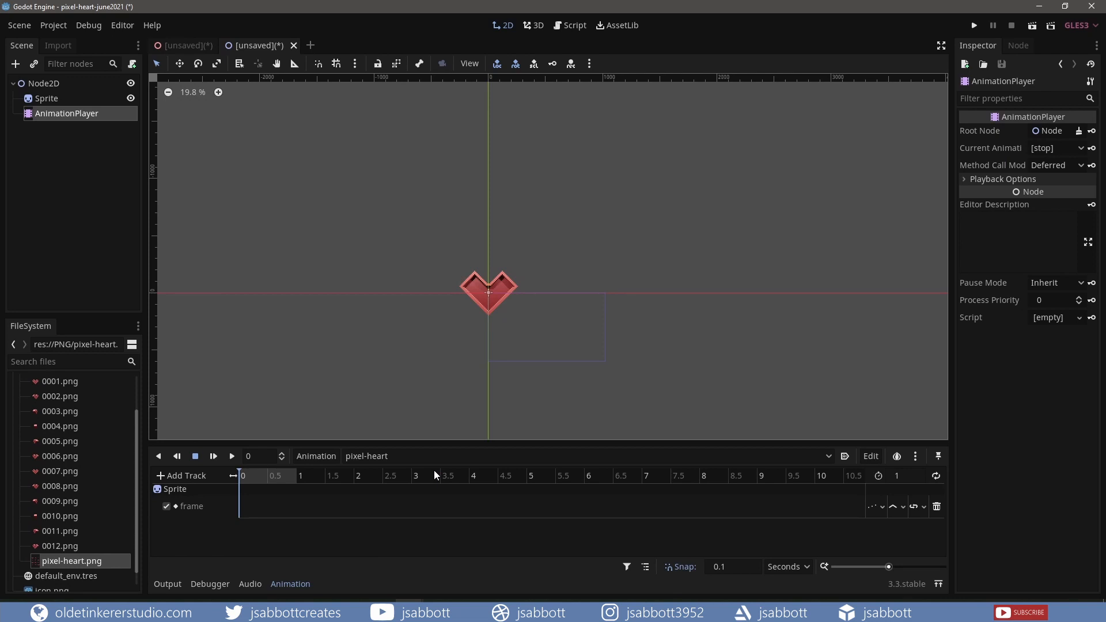
Insert keys on the frame track at 0 and 0.5 seconds, with values 0 and 1.
{"action": "right_click", "coordinate": [244, 511]}
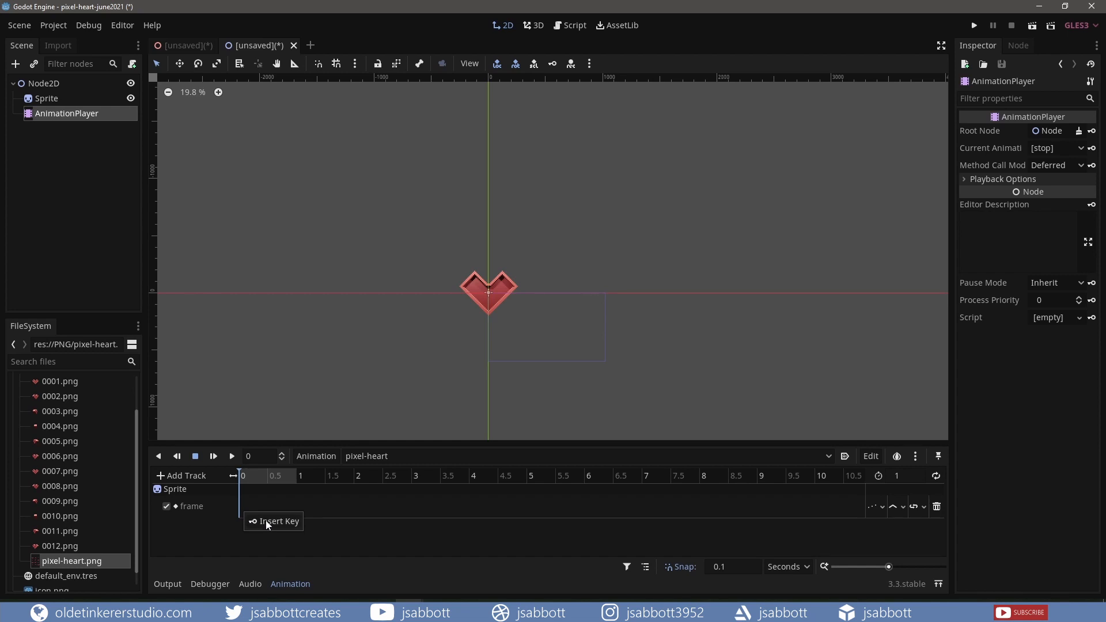
{"action": "left_click", "coordinate": [264, 520]}
{"action": "left_click", "coordinate": [250, 510]}
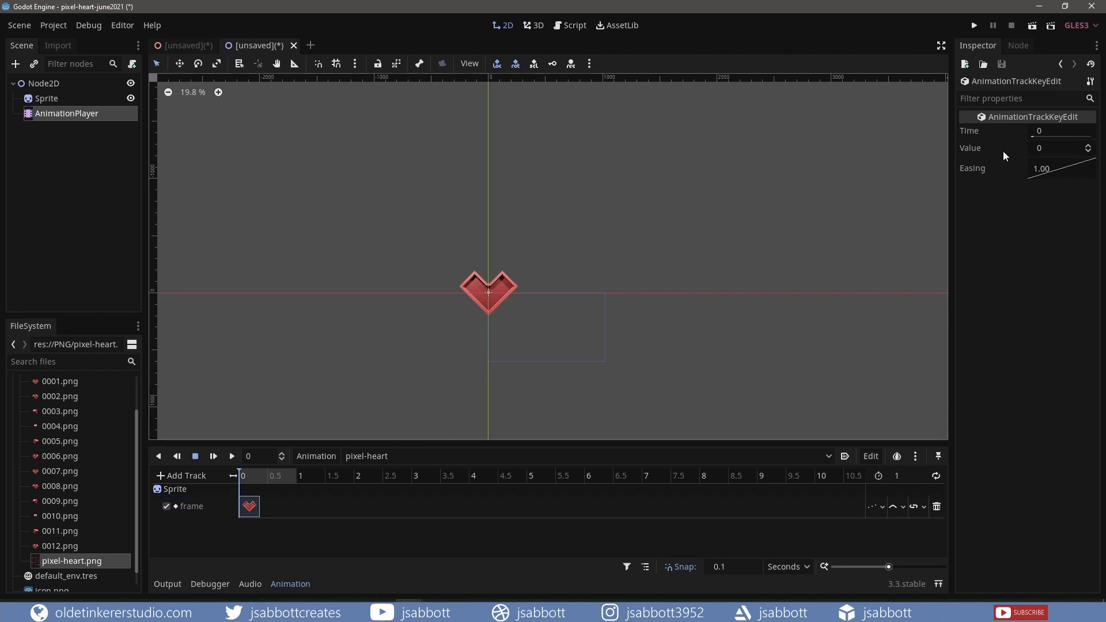
{"action": "right_click", "coordinate": [270, 510]}
{"action": "left_click", "coordinate": [297, 520]}
{"action": "left_click", "coordinate": [279, 509]}
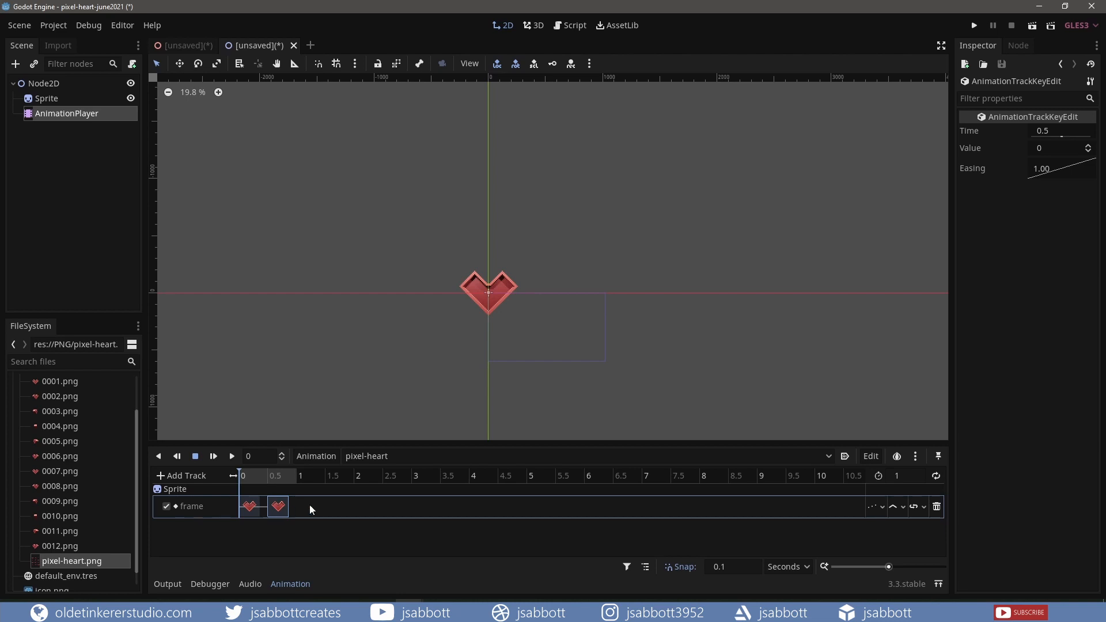
{"action": "left_click", "coordinate": [1088, 146]}
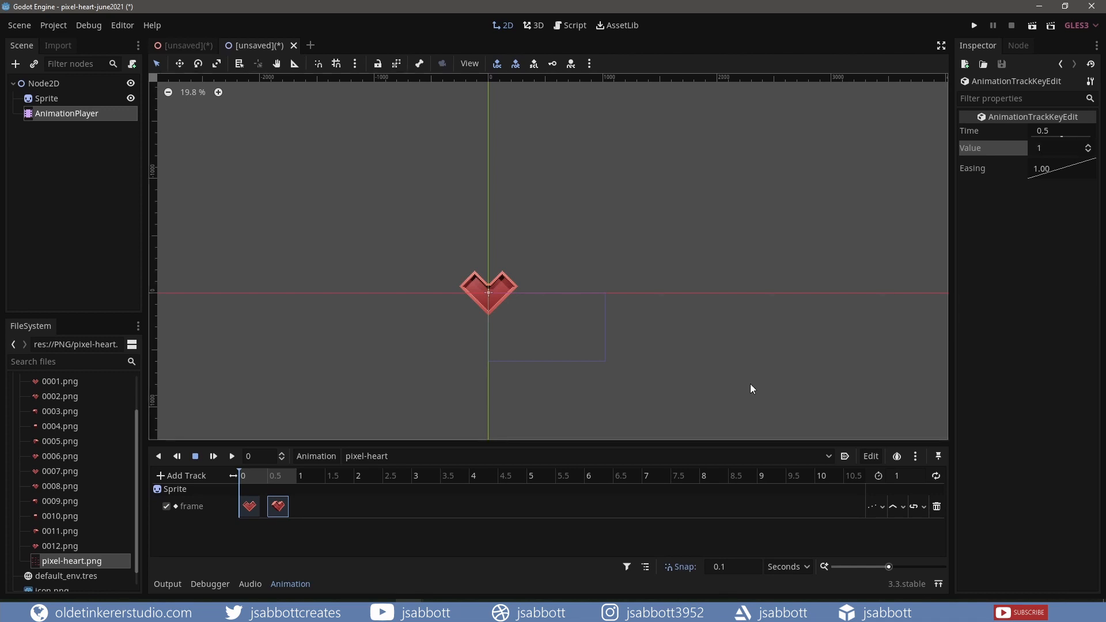
Insert a frame key at 1 second and set its value to 2.
{"action": "right_click", "coordinate": [298, 507]}
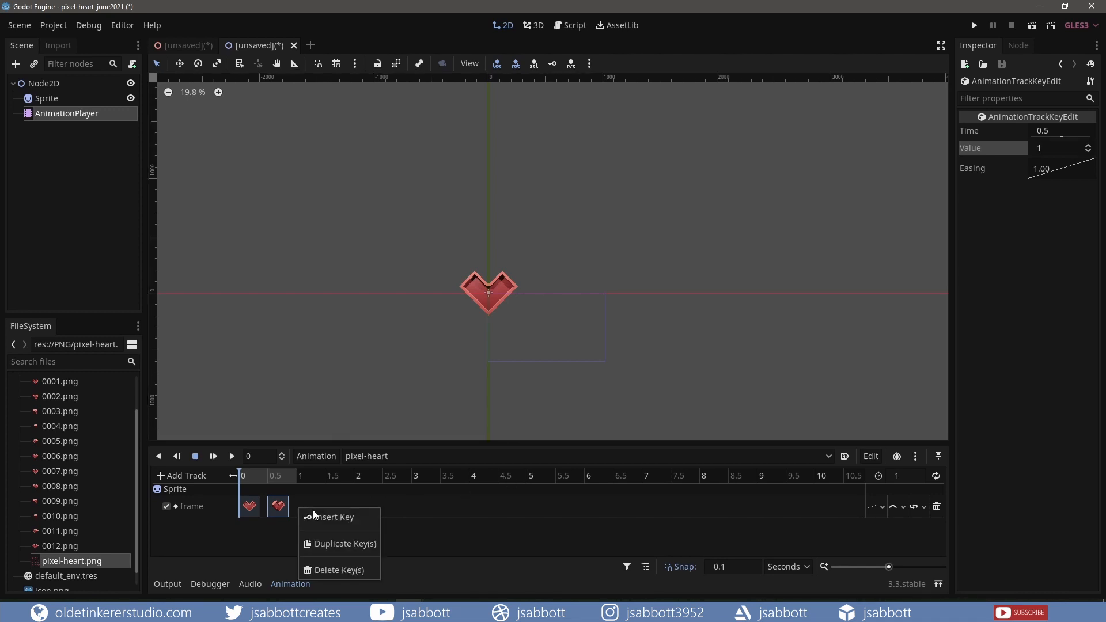
{"action": "left_click", "coordinate": [313, 511]}
{"action": "left_click", "coordinate": [307, 507]}
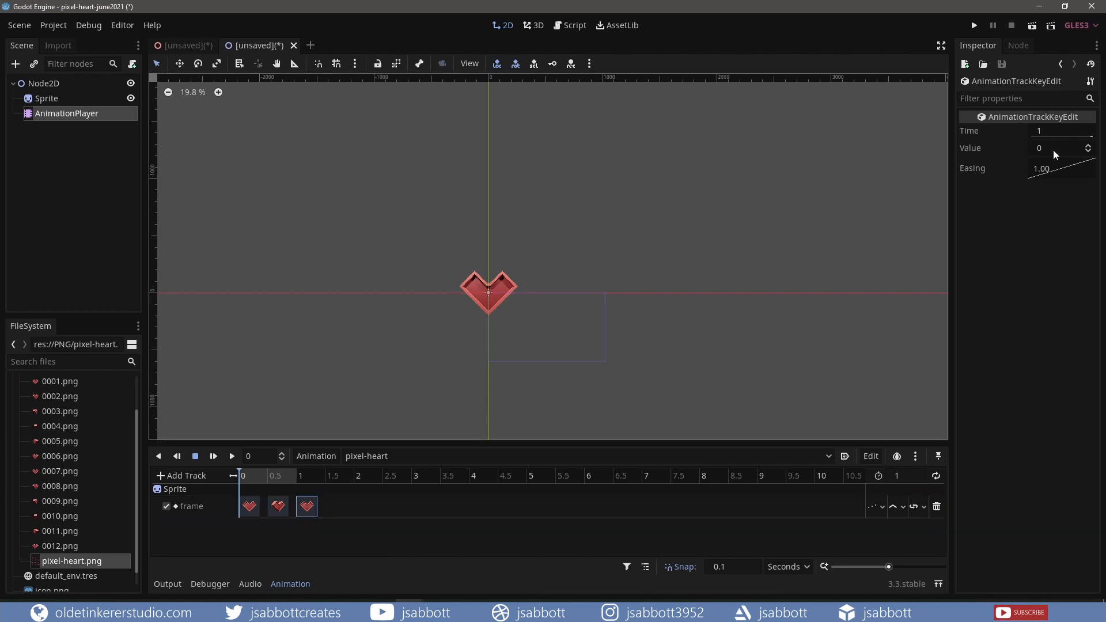
{"action": "left_click", "coordinate": [1089, 147]}
{"action": "left_click", "coordinate": [1088, 149]}
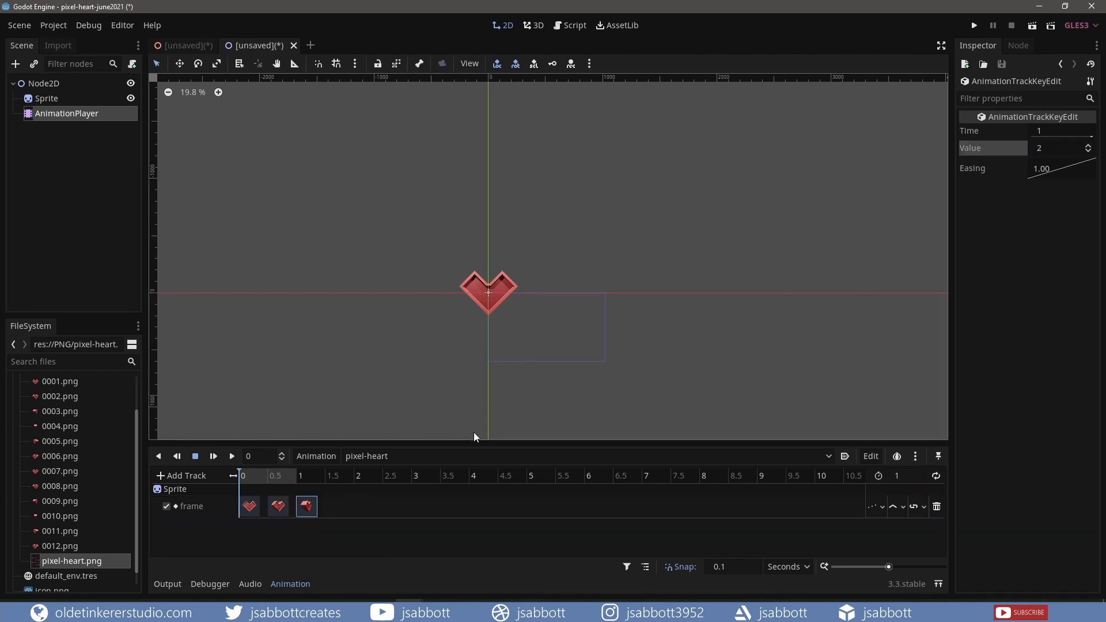
Insert frame keys at 1.5 and 2 seconds with the values 3 and 4.
{"action": "right_click", "coordinate": [338, 506]}
{"action": "left_click", "coordinate": [353, 511]}
{"action": "left_click", "coordinate": [1087, 145]}
{"action": "right_click", "coordinate": [357, 506]}
{"action": "left_click", "coordinate": [377, 513]}
{"action": "left_click", "coordinate": [364, 506]}
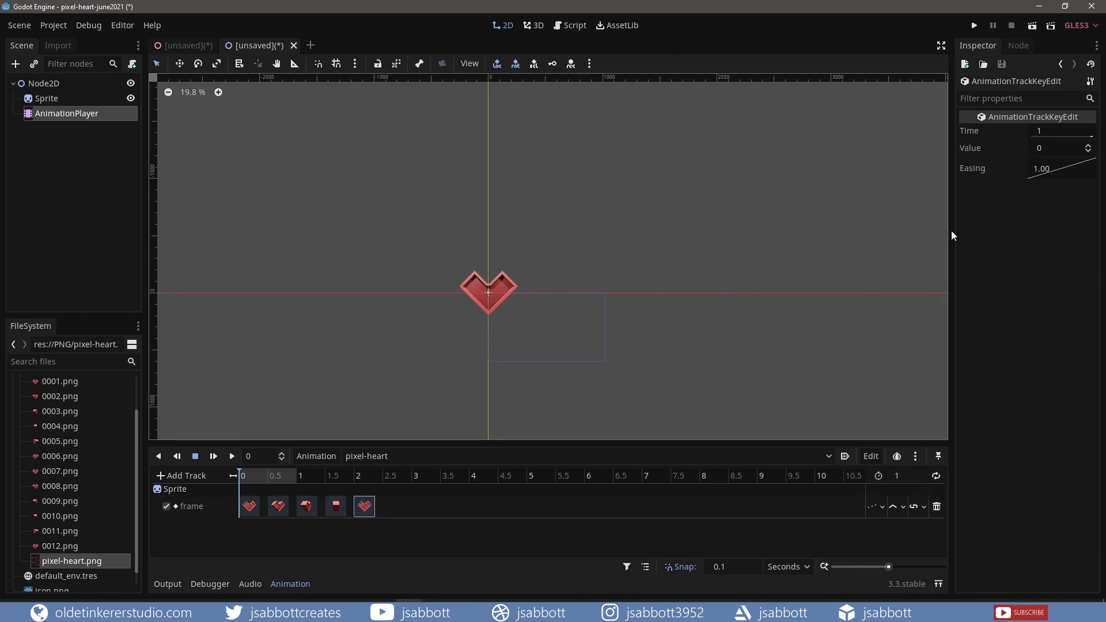
{"action": "left_click", "coordinate": [1087, 145]}
Insert frame keys at 2.5 and 3 seconds with the values 5 and 6.
{"action": "right_click", "coordinate": [383, 506]}
{"action": "left_click", "coordinate": [403, 513]}
{"action": "left_click", "coordinate": [393, 506]}
{"action": "right_click", "coordinate": [424, 506]}
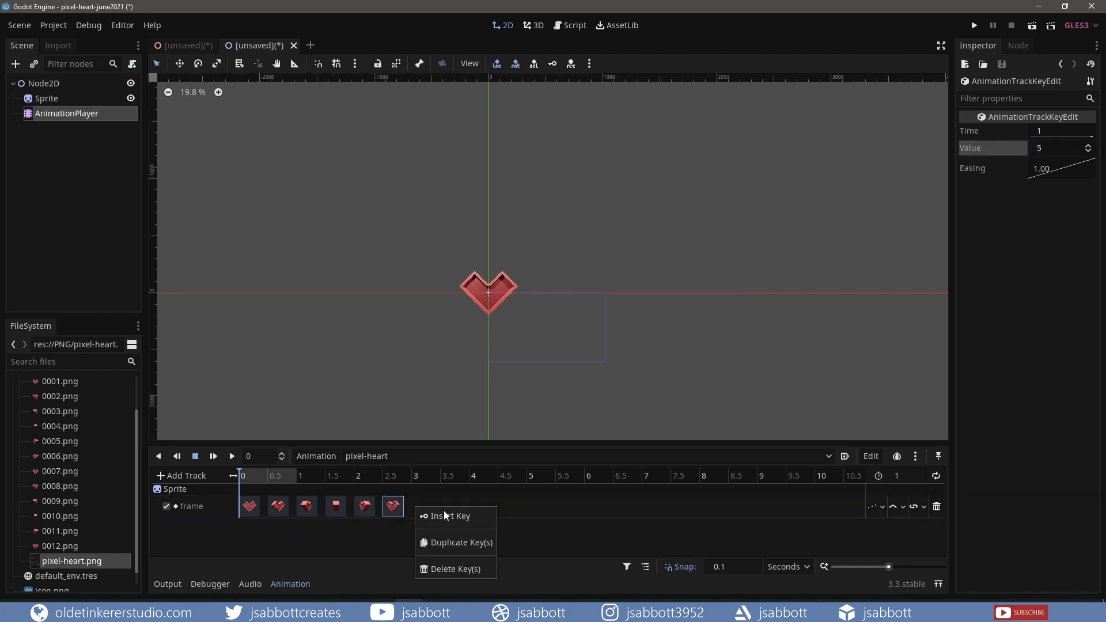
{"action": "left_click", "coordinate": [438, 513]}
{"action": "left_click", "coordinate": [423, 506]}
{"action": "left_click", "coordinate": [1088, 146]}
Insert frame keys at 3.5, 4 and 4.5 seconds with the values 7, 8 and 9.
{"action": "right_click", "coordinate": [451, 506]}
{"action": "left_click", "coordinate": [467, 513]}
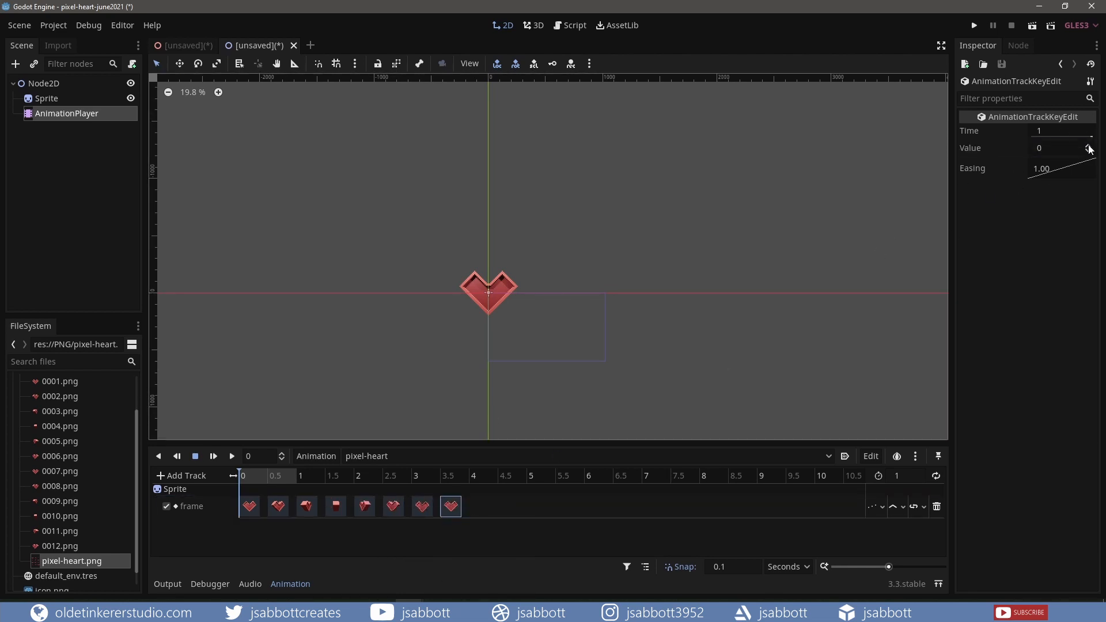
{"action": "right_click", "coordinate": [477, 506]}
{"action": "left_click", "coordinate": [493, 513]}
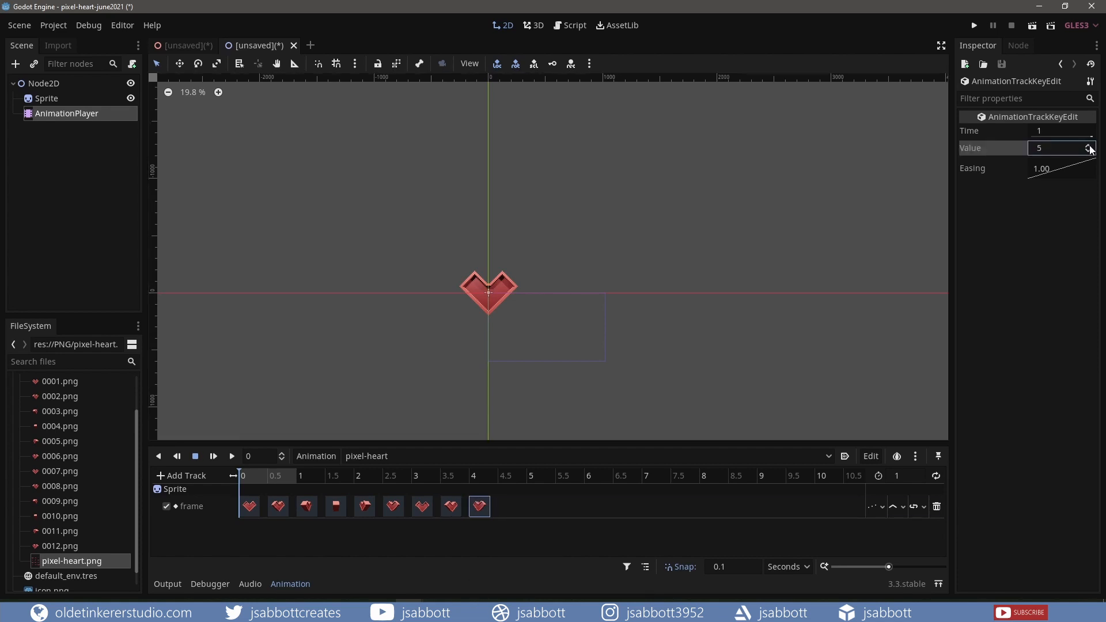
{"action": "right_click", "coordinate": [503, 506]}
{"action": "left_click", "coordinate": [518, 513]}
{"action": "left_click", "coordinate": [1087, 146]}
Insert frame keys at 5 and 5.5 seconds with the values 10 and 11.
{"action": "right_click", "coordinate": [531, 507]}
{"action": "left_click", "coordinate": [543, 512]}
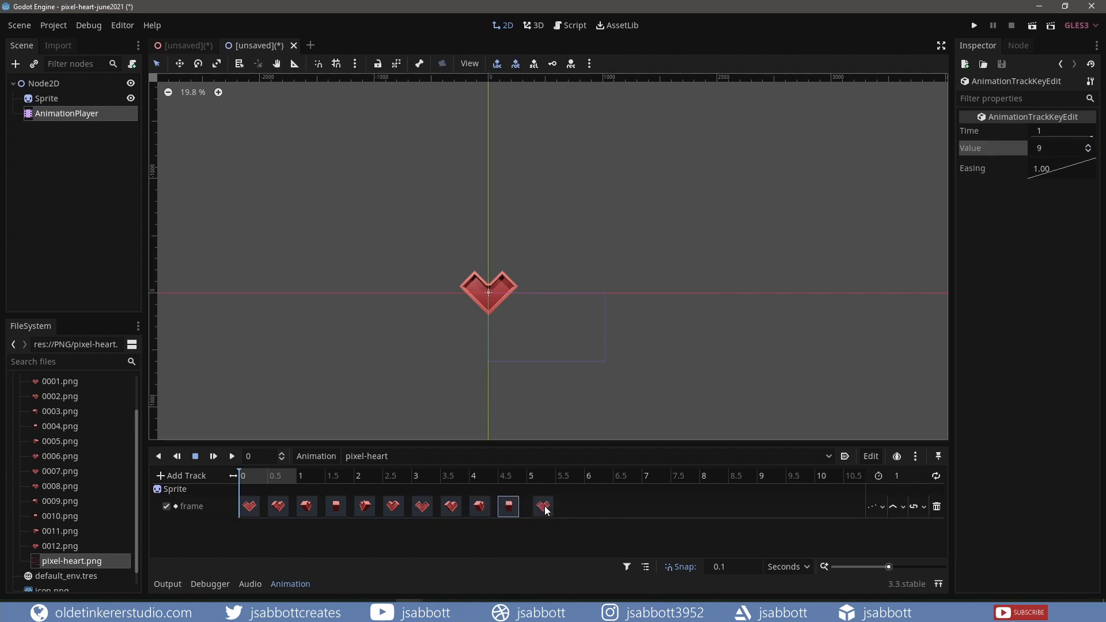
{"action": "left_click", "coordinate": [543, 508]}
{"action": "left_click", "coordinate": [1088, 146]}
{"action": "left_click", "coordinate": [1088, 145]}
{"action": "right_click", "coordinate": [554, 506]}
{"action": "left_click", "coordinate": [567, 511]}
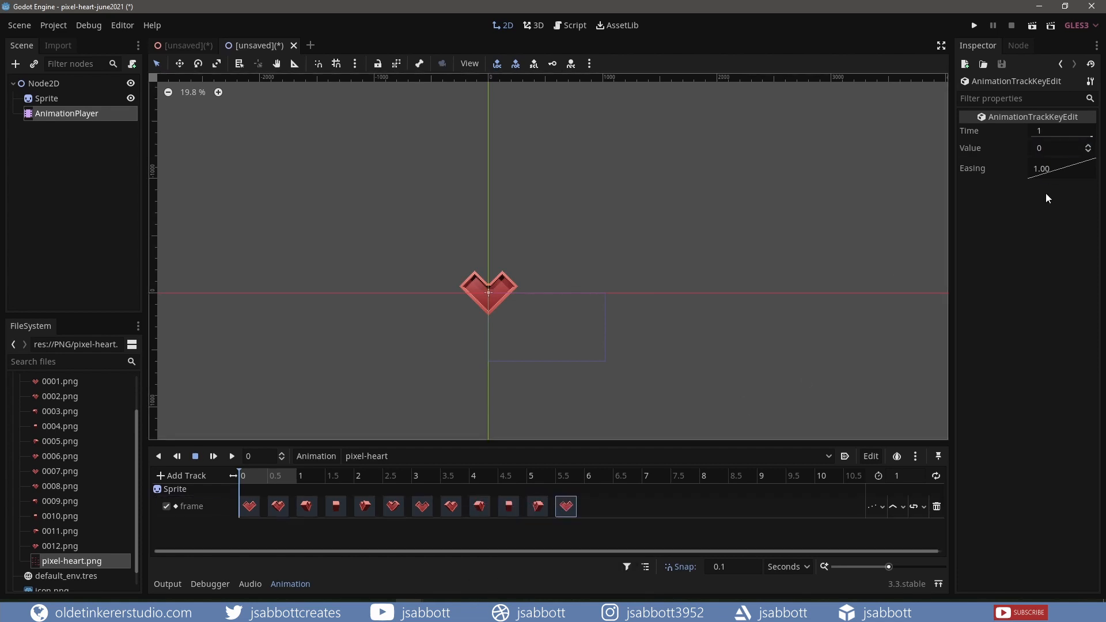
{"action": "left_click", "coordinate": [1088, 146]}
Set the animation length to 5.9 seconds and play it through once, returning the playhead to 0.
{"action": "left_click", "coordinate": [901, 475]}
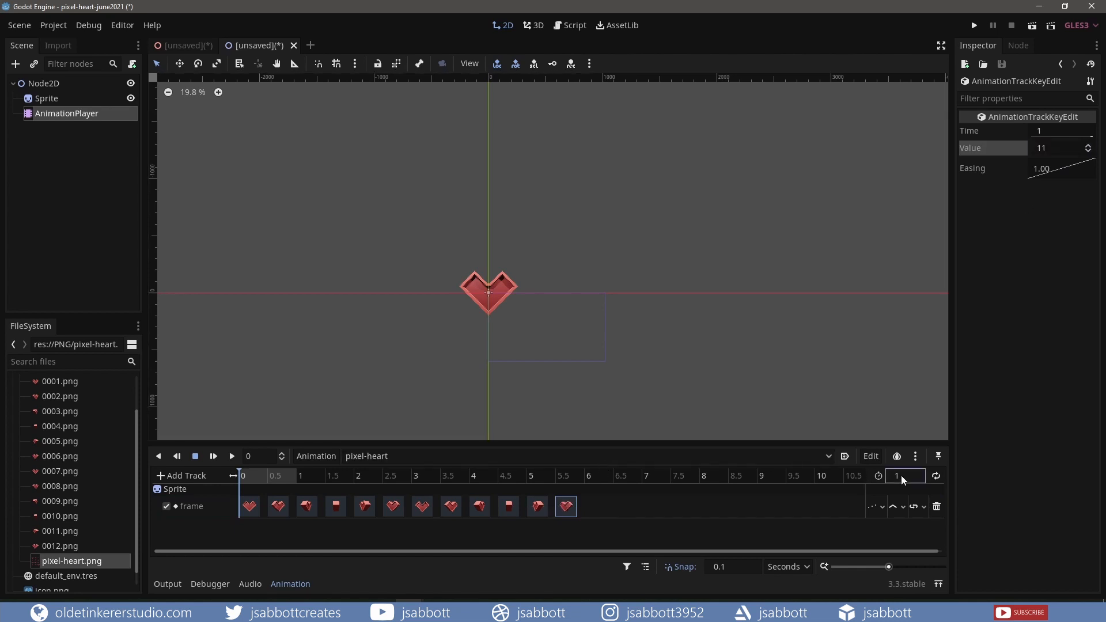
{"action": "type", "text": "5.3"}
{"action": "key", "text": "Return"}
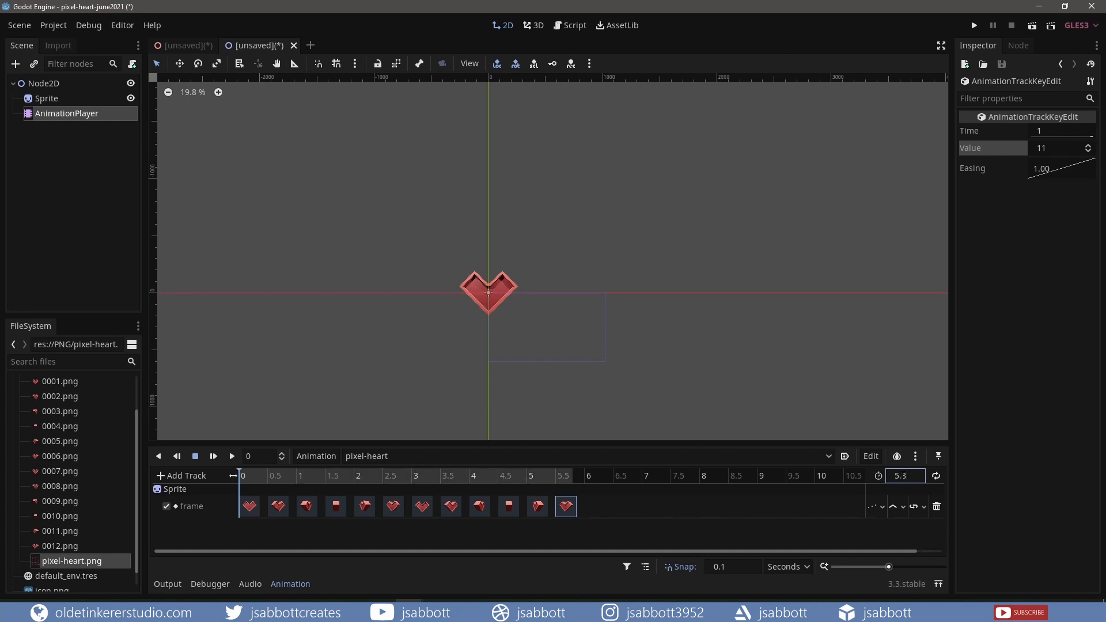
{"action": "key", "text": "BackSpace"}
{"action": "type", "text": "8"}
{"action": "key", "text": "Return"}
{"action": "type", "text": "5.9"}
{"action": "key", "text": "Return"}
{"action": "left_click", "coordinate": [232, 457]}
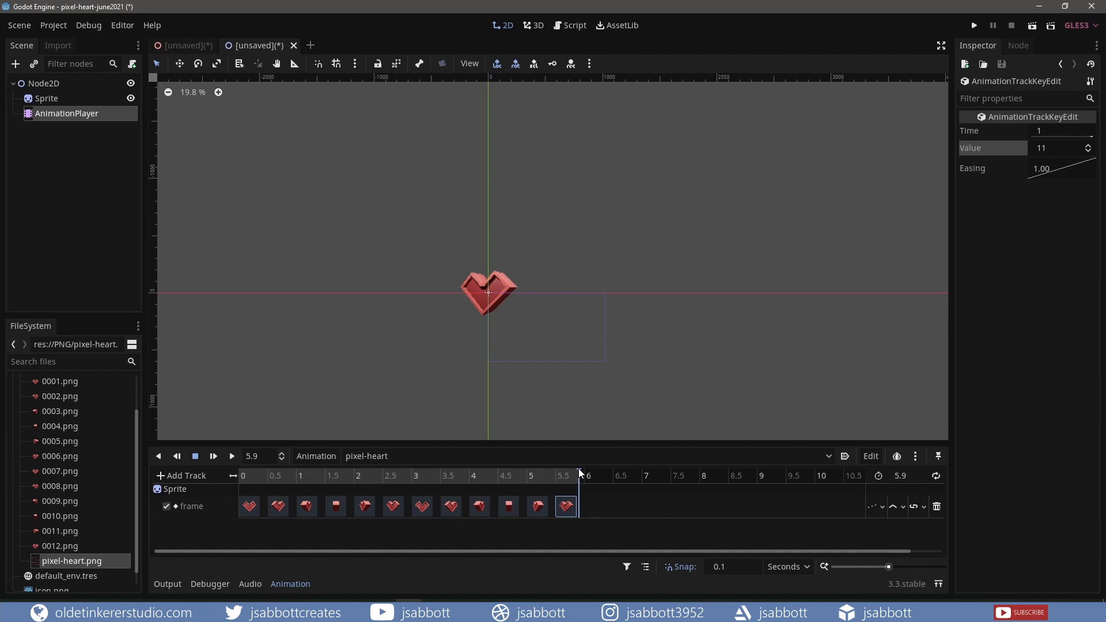
{"action": "left_click_drag", "start_coordinate": [577, 476], "coordinate": [235, 475]}
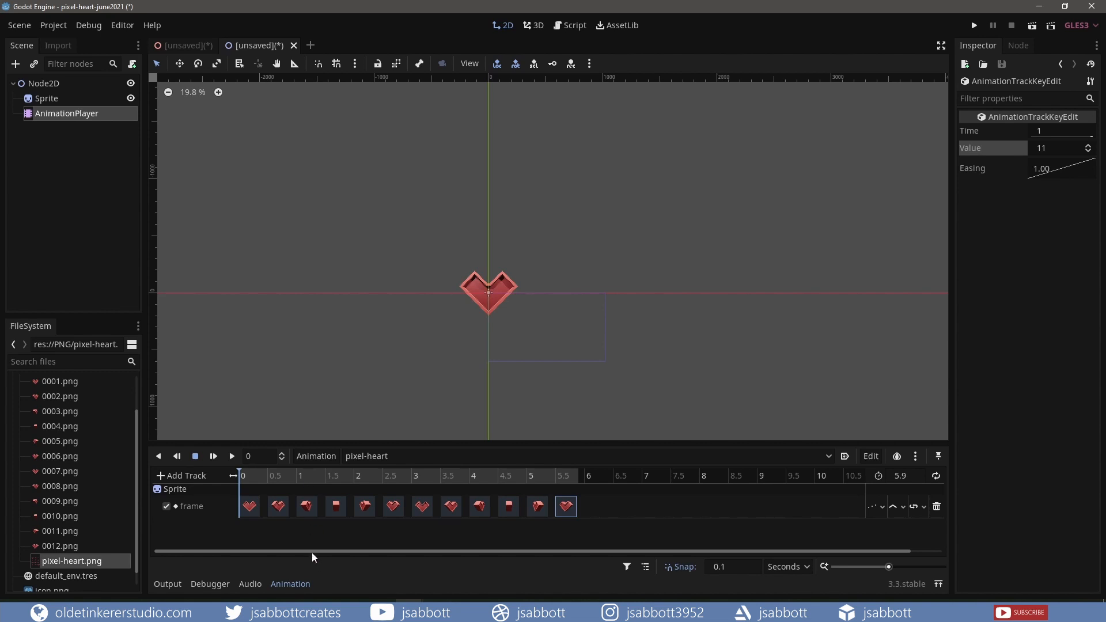
Move the frame keys closer together at 0.2-second intervals, so the last one sits at 2.2 seconds.
{"action": "mouse_move", "coordinate": [279, 509]}
{"action": "left_mouse_down"}
{"action": "mouse_move", "coordinate": [262, 510]}
{"action": "mouse_move", "coordinate": [287, 510]}
{"action": "left_mouse_up"}
{"action": "left_click", "coordinate": [325, 509]}
{"action": "left_click_drag", "start_coordinate": [364, 509], "coordinate": [306, 510]}
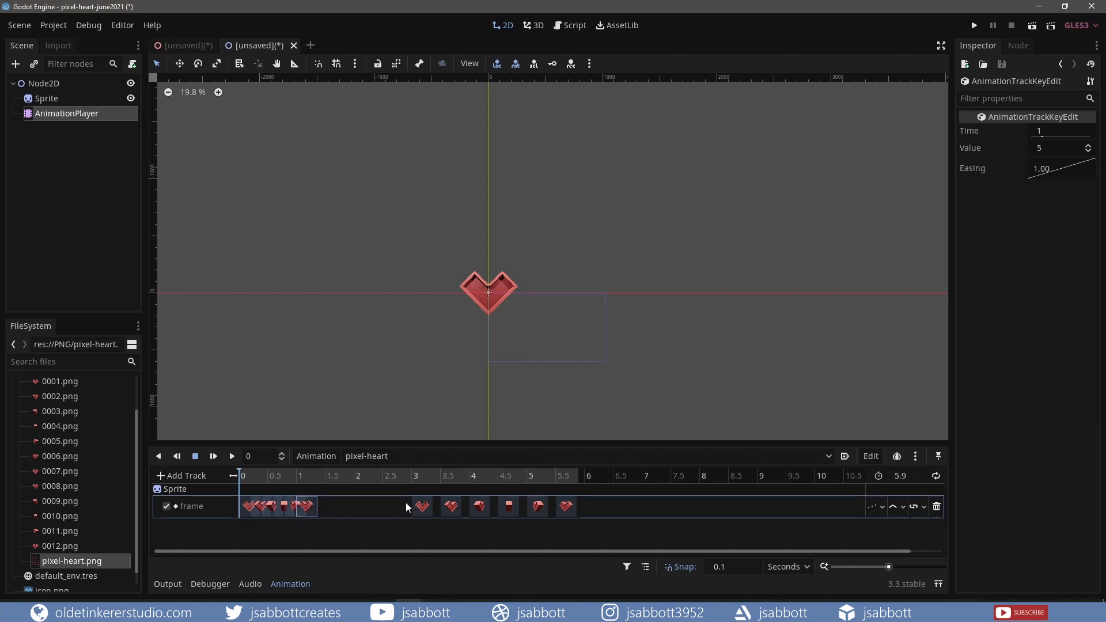
{"action": "left_click_drag", "start_coordinate": [423, 509], "coordinate": [323, 510]}
{"action": "left_click_drag", "start_coordinate": [450, 509], "coordinate": [341, 509]}
{"action": "left_click_drag", "start_coordinate": [509, 507], "coordinate": [365, 510]}
{"action": "left_click_drag", "start_coordinate": [566, 506], "coordinate": [376, 512]}
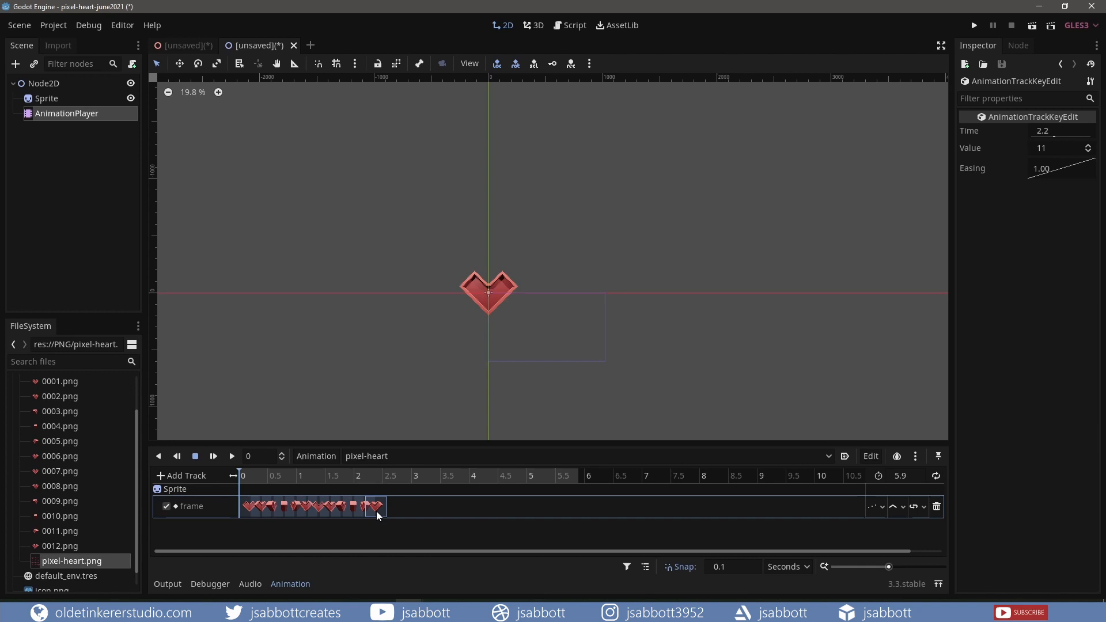
Shorten the animation to 2.6 seconds and play it on a loop.
{"action": "left_click", "coordinate": [903, 476]}
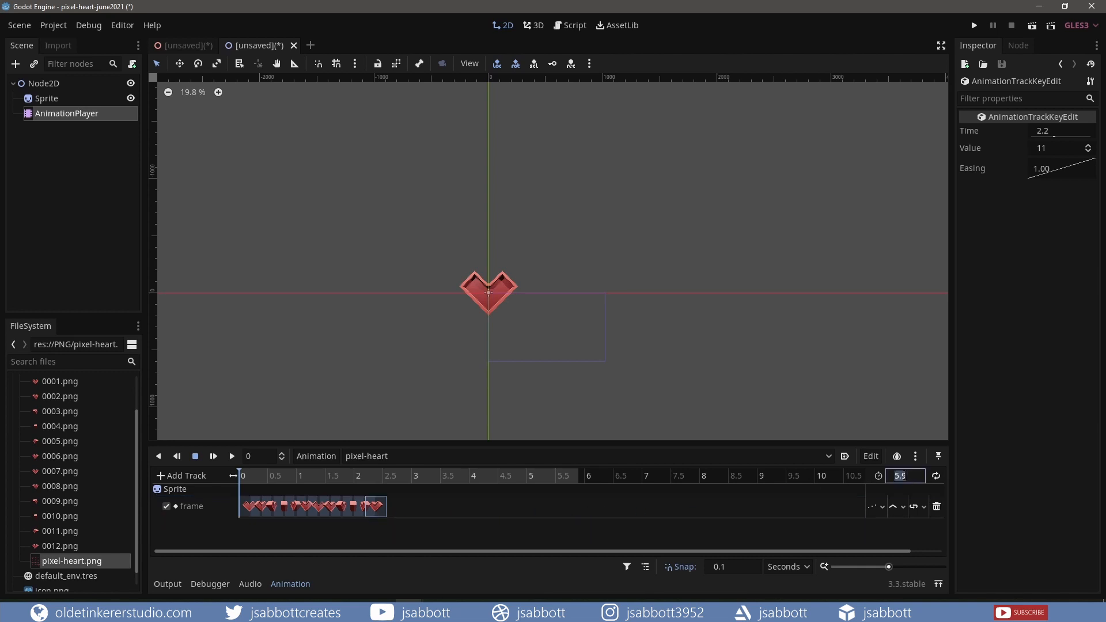
{"action": "type", "text": "2.7"}
{"action": "key", "text": "Return"}
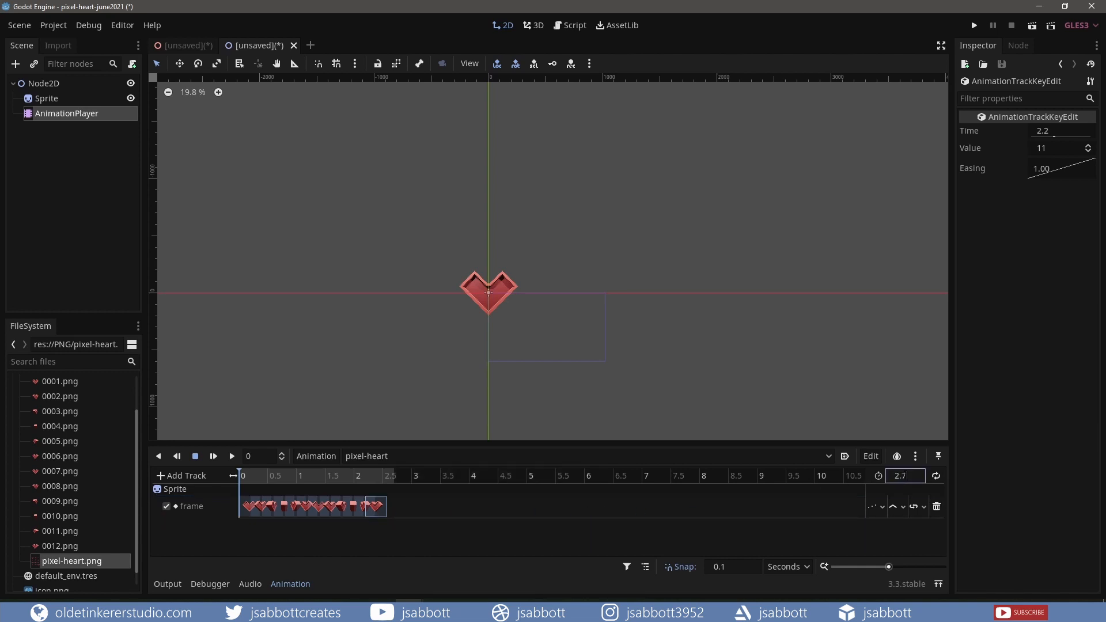
{"action": "left_click", "coordinate": [902, 475]}
{"action": "type", "text": "2.6"}
{"action": "key", "text": "Return"}
{"action": "left_click", "coordinate": [936, 477]}
{"action": "left_click", "coordinate": [231, 456]}
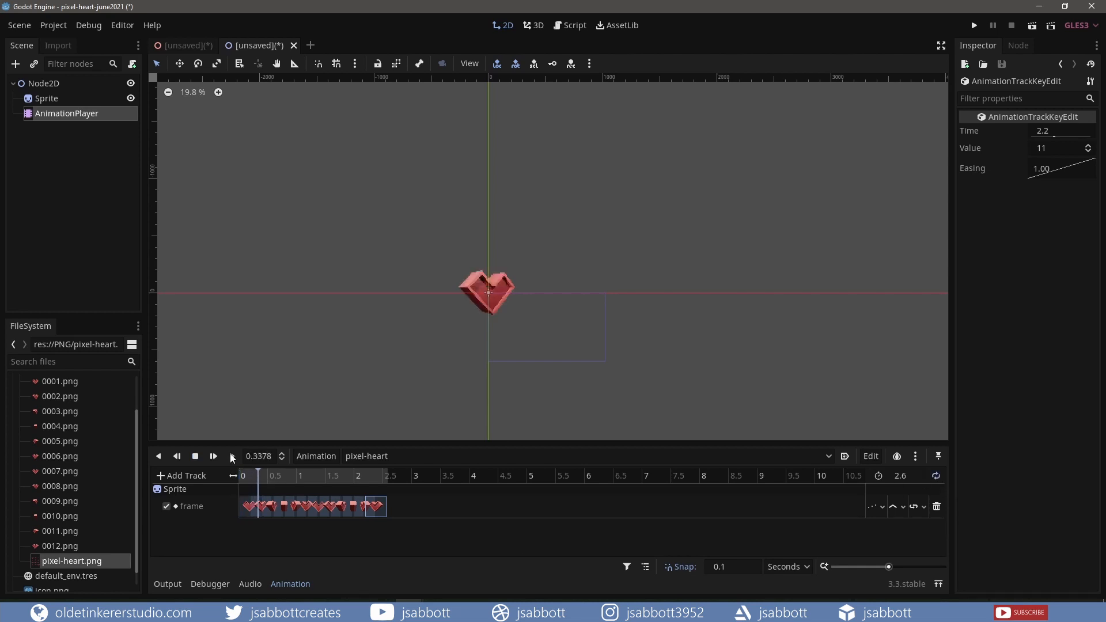